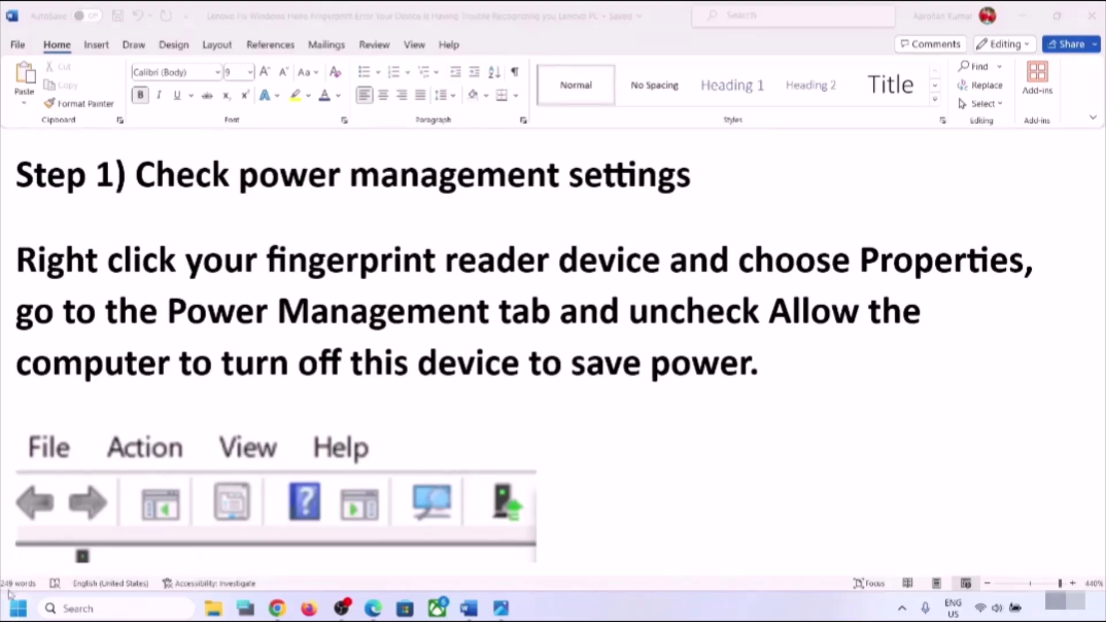
# - Open Device Manager from the Start right-click menu, place it right of the guide, and expand Human Interface Devices
pyautogui.rightClick(14, 615)
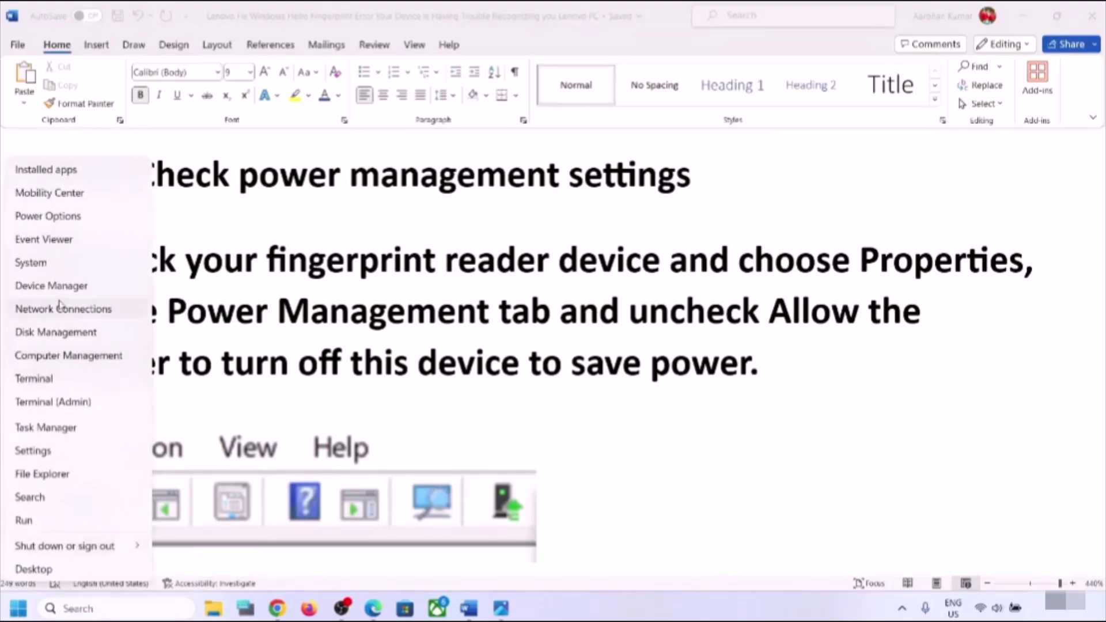
pyautogui.click(60, 286)
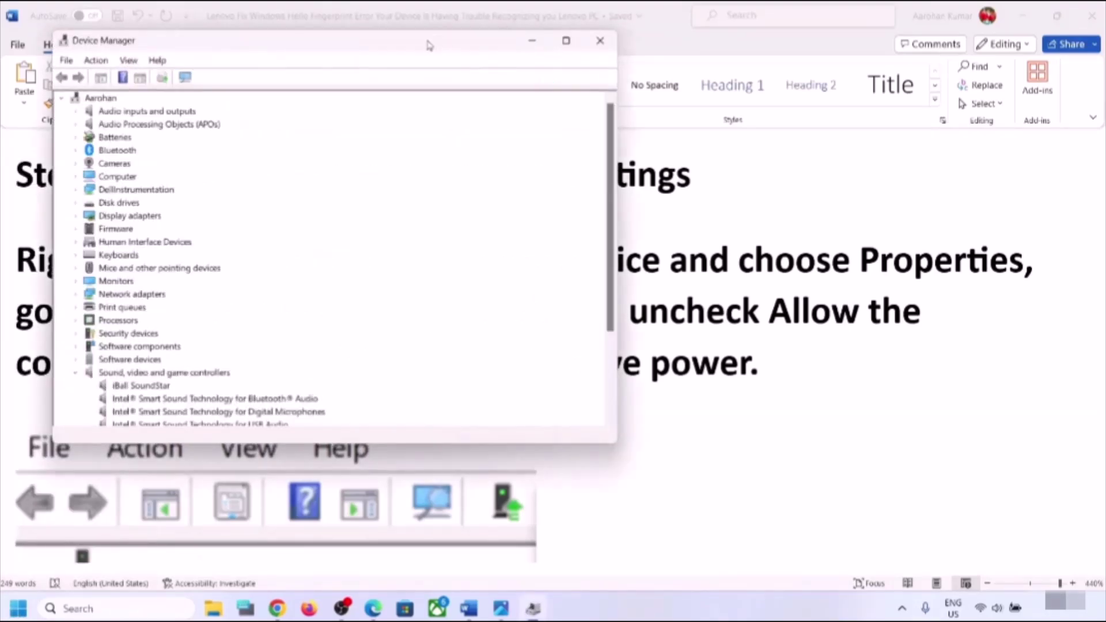
pyautogui.moveTo(426, 43); pyautogui.dragTo(786, 137)
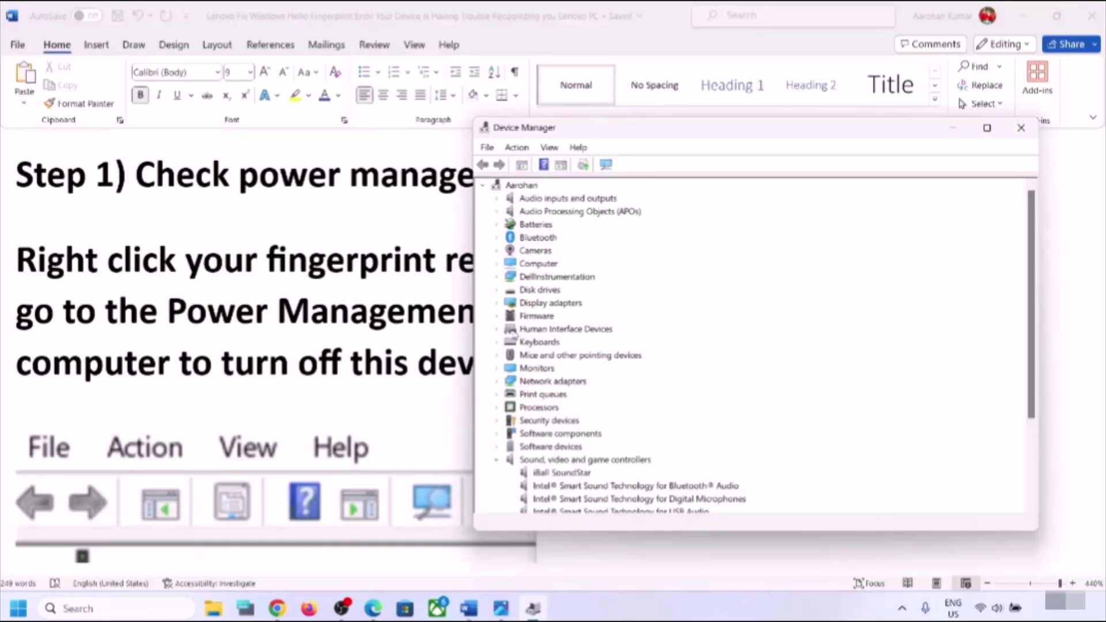
pyautogui.click(497, 331)
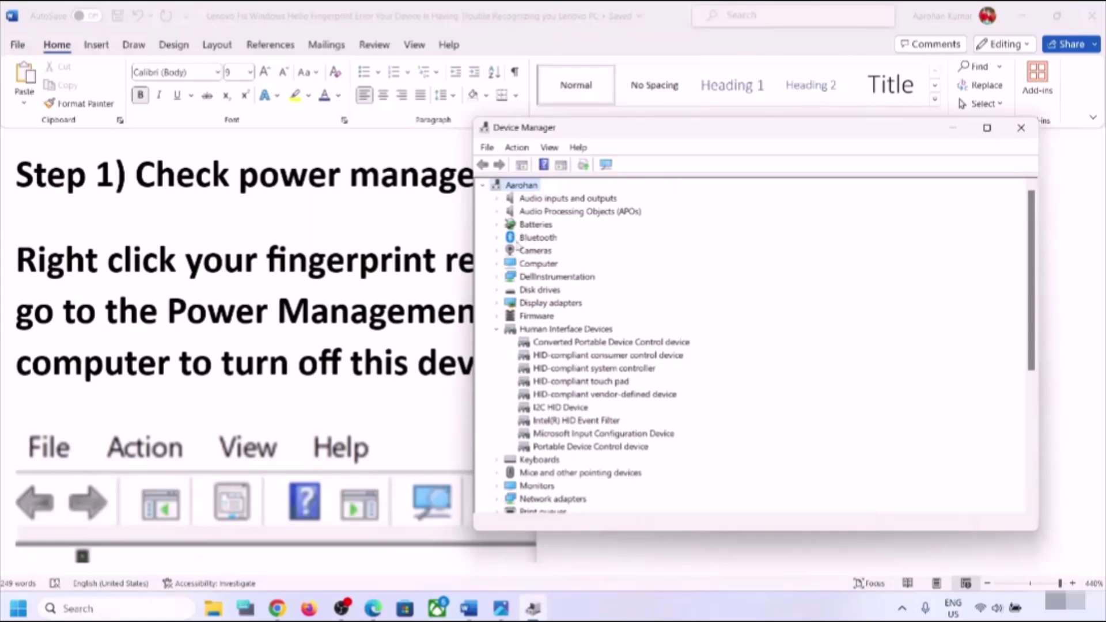
pyautogui.click(333, 325)
pyautogui.scroll(-10, 333, 324)
pyautogui.scroll(6, 332, 321)
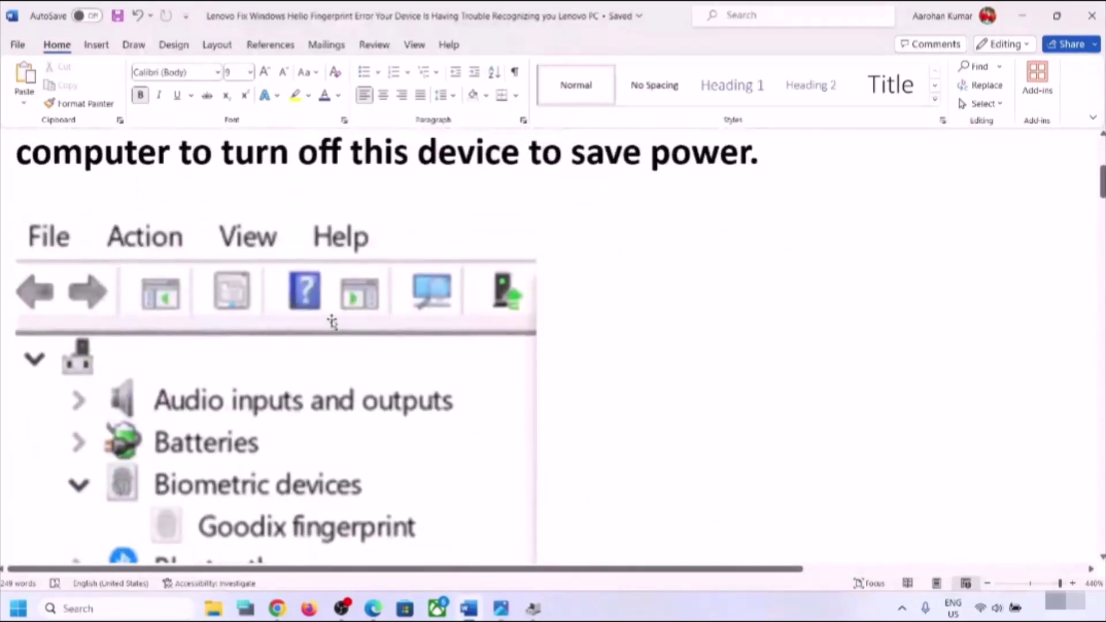
pyautogui.scroll(-3, 333, 319)
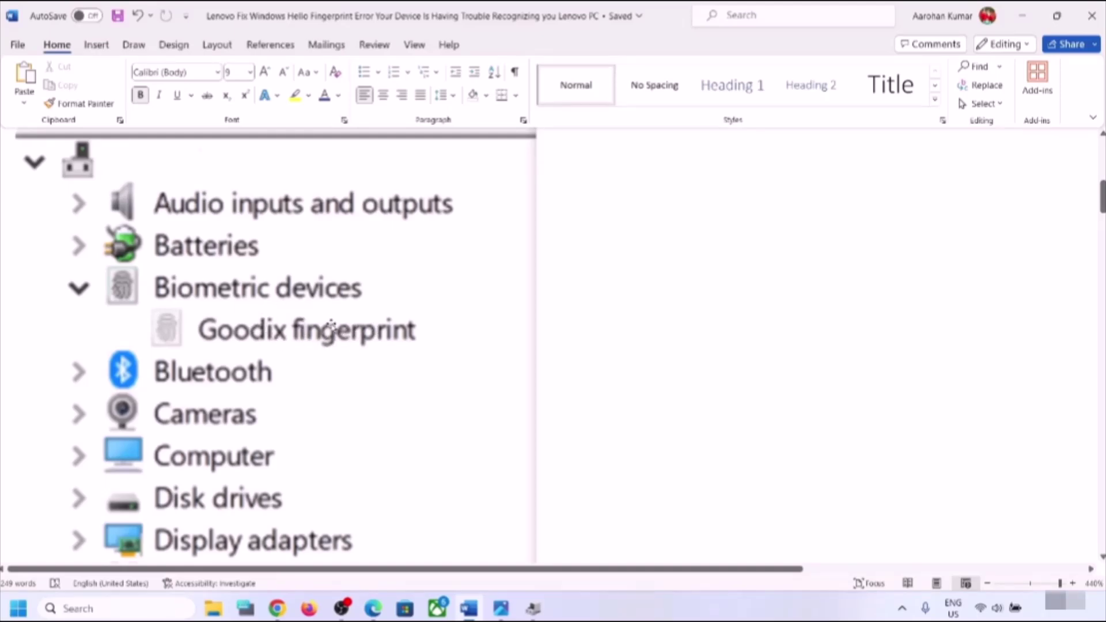
pyautogui.scroll(5, 328, 322)
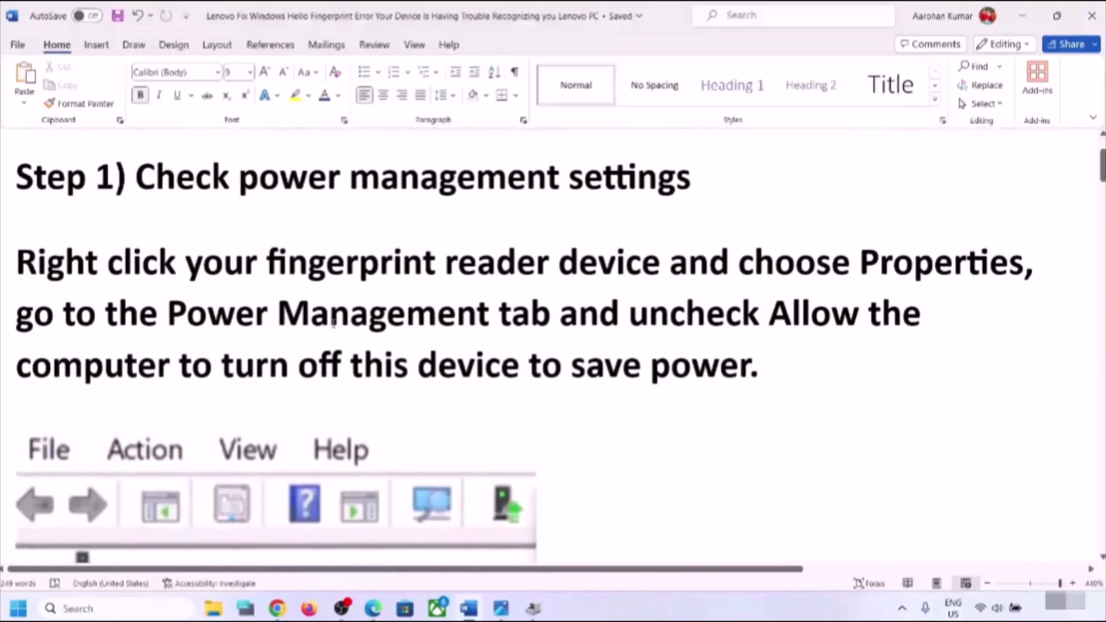
pyautogui.scroll(-3, 332, 324)
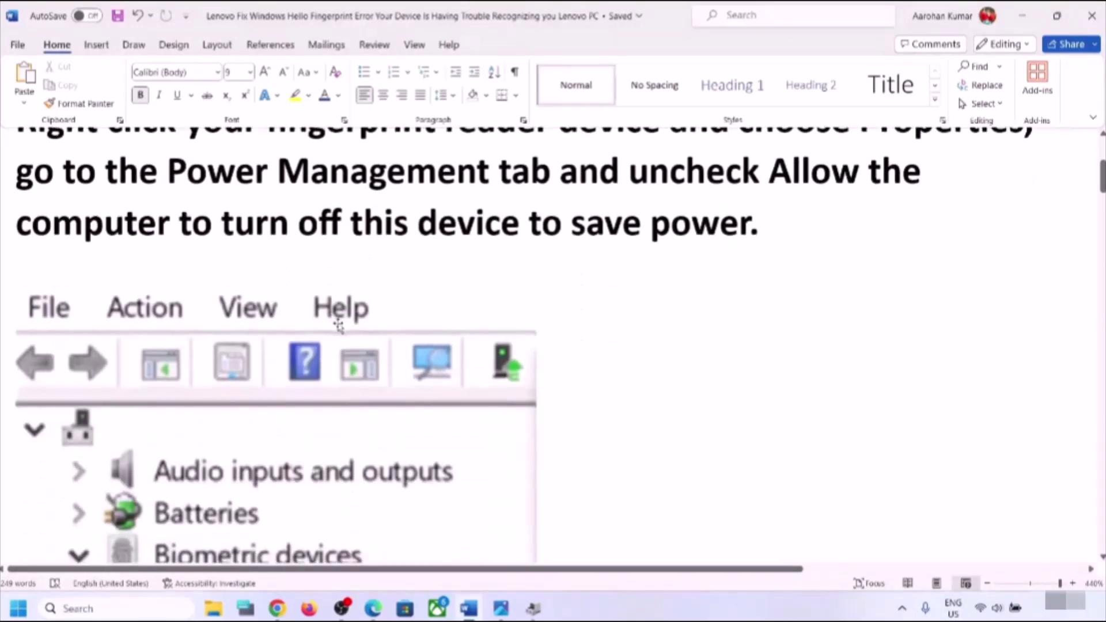
# - Bring Device Manager in front of the Word guide and scroll through its device list
pyautogui.click(533, 608)
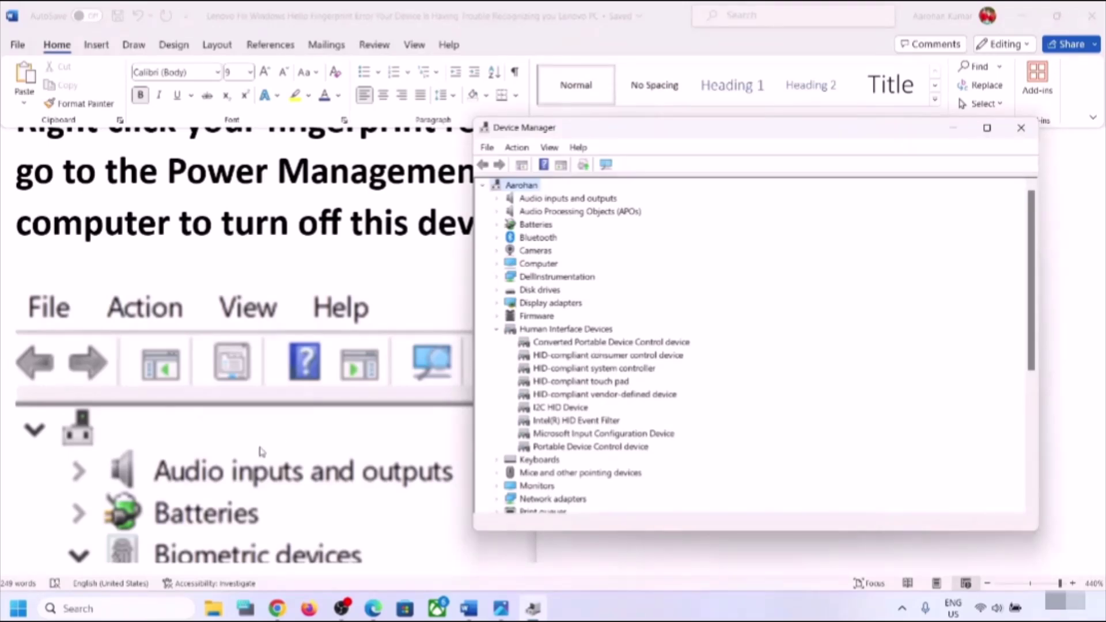
pyautogui.scroll(-4, 274, 376)
pyautogui.scroll(2, 273, 375)
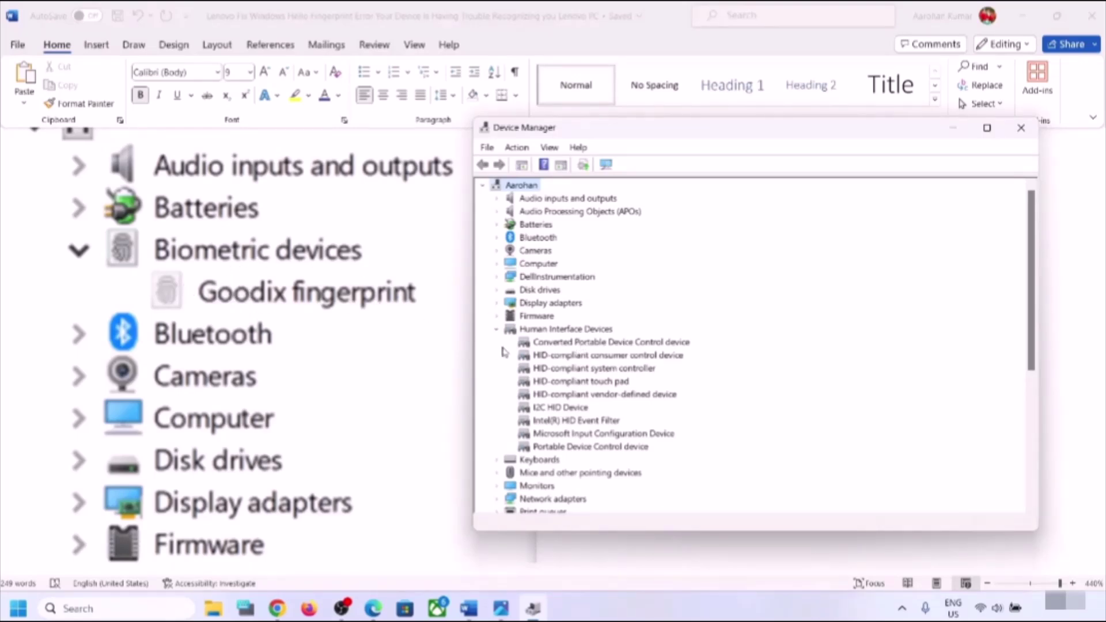
# - Leave 'allow the computer to turn off this device' unchecked for Converted Portable Device Control device
pyautogui.rightClick(557, 345)
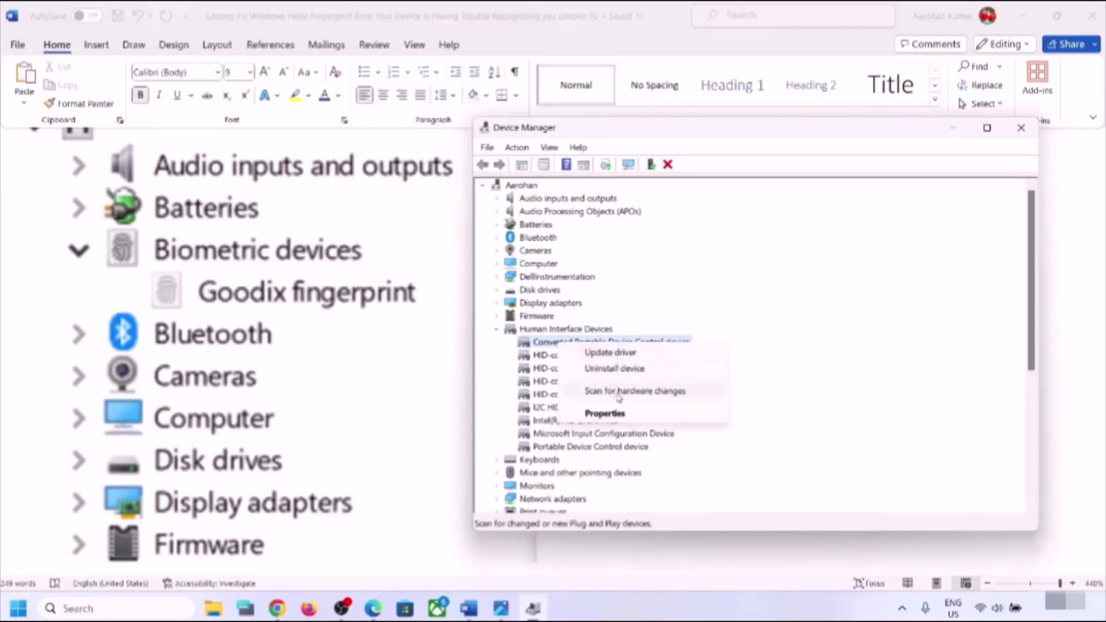
pyautogui.click(605, 414)
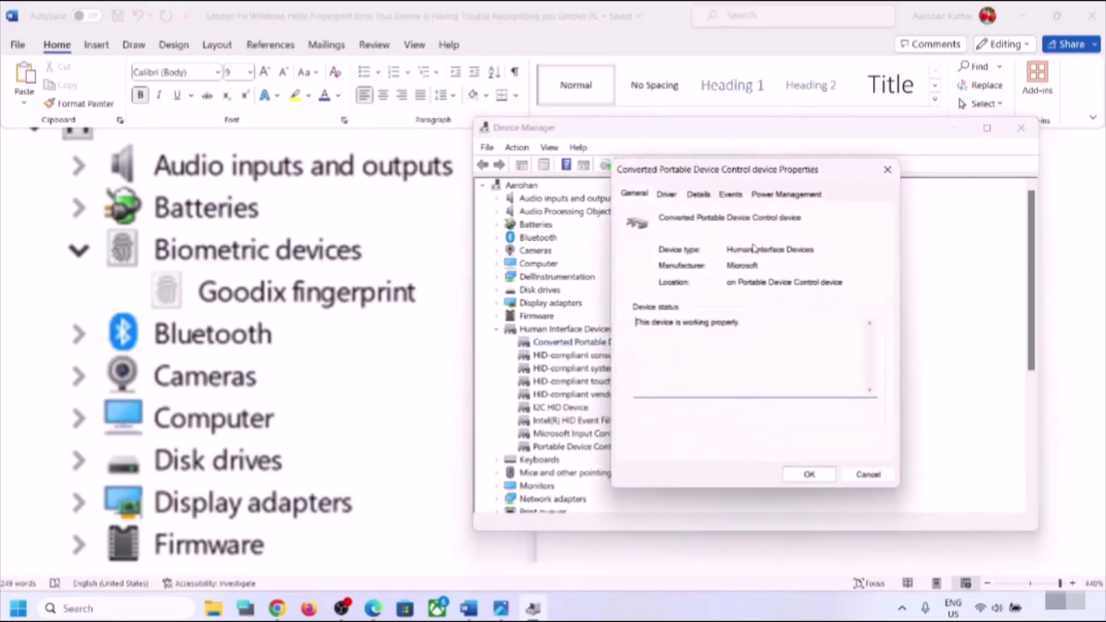
pyautogui.click(783, 199)
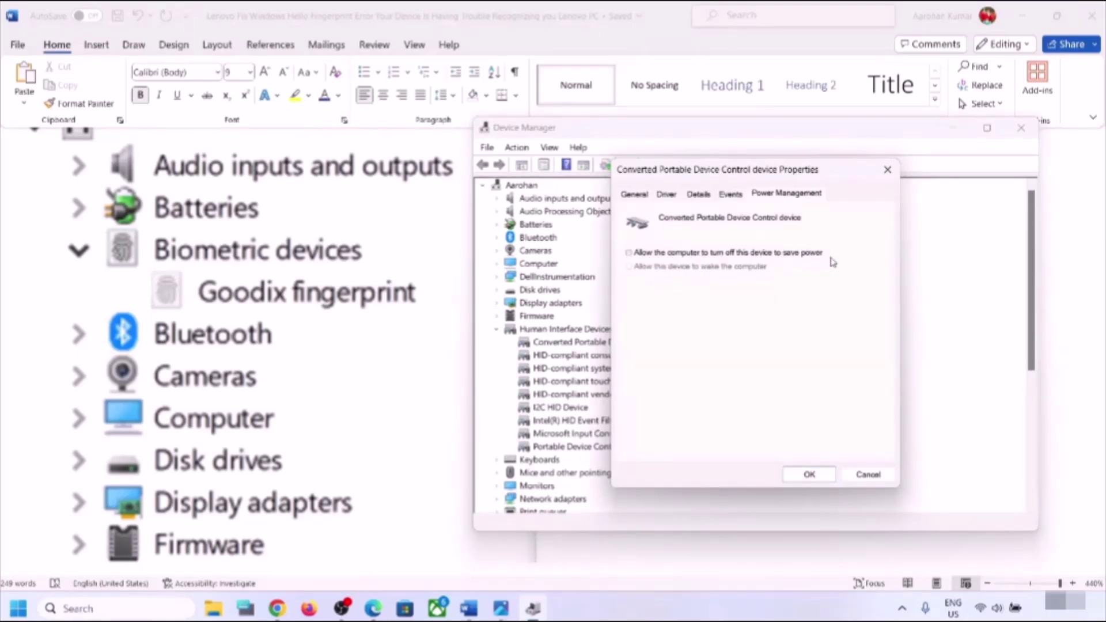
pyautogui.click(810, 474)
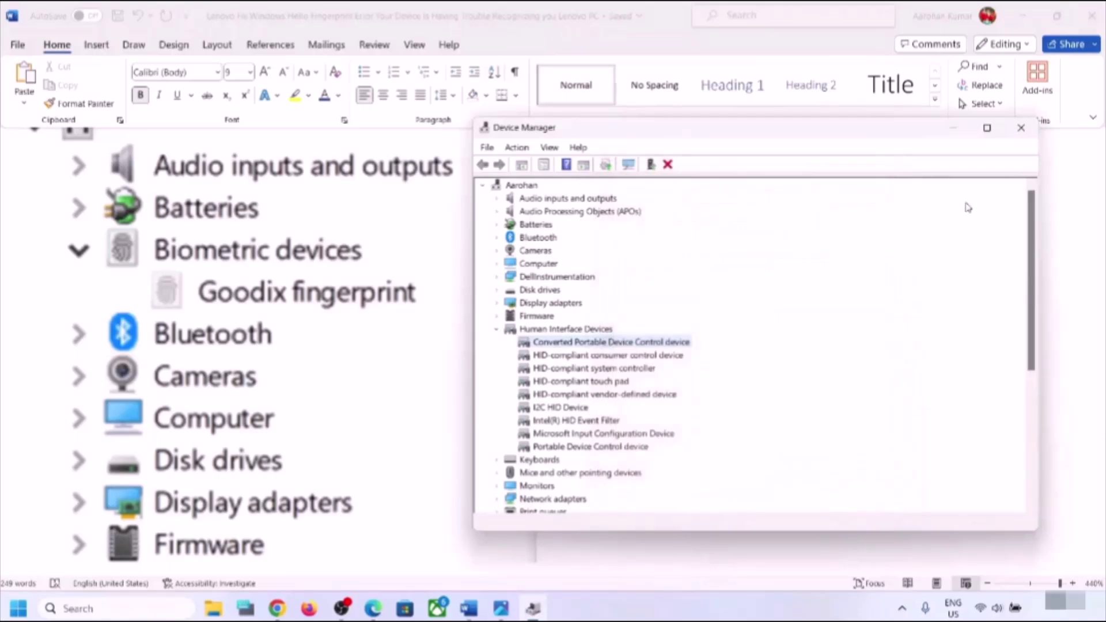
# - Close Device Manager and scroll the guide to the Step 2 'Restart Credential Manager service' heading
pyautogui.click(1021, 127)
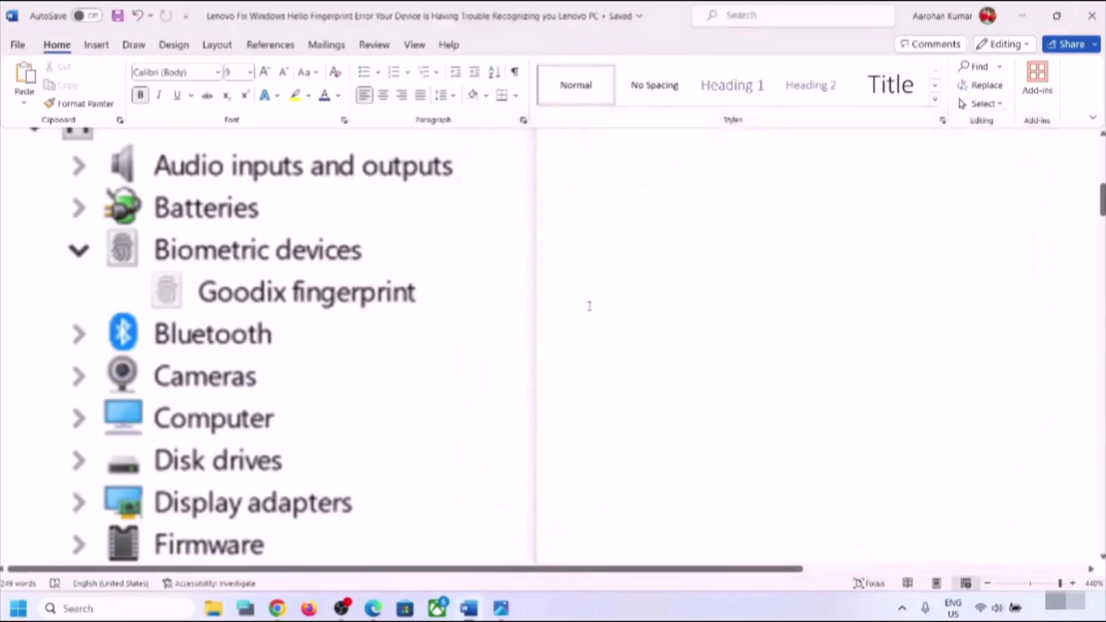
pyautogui.scroll(4, 588, 306)
pyautogui.scroll(3, 589, 306)
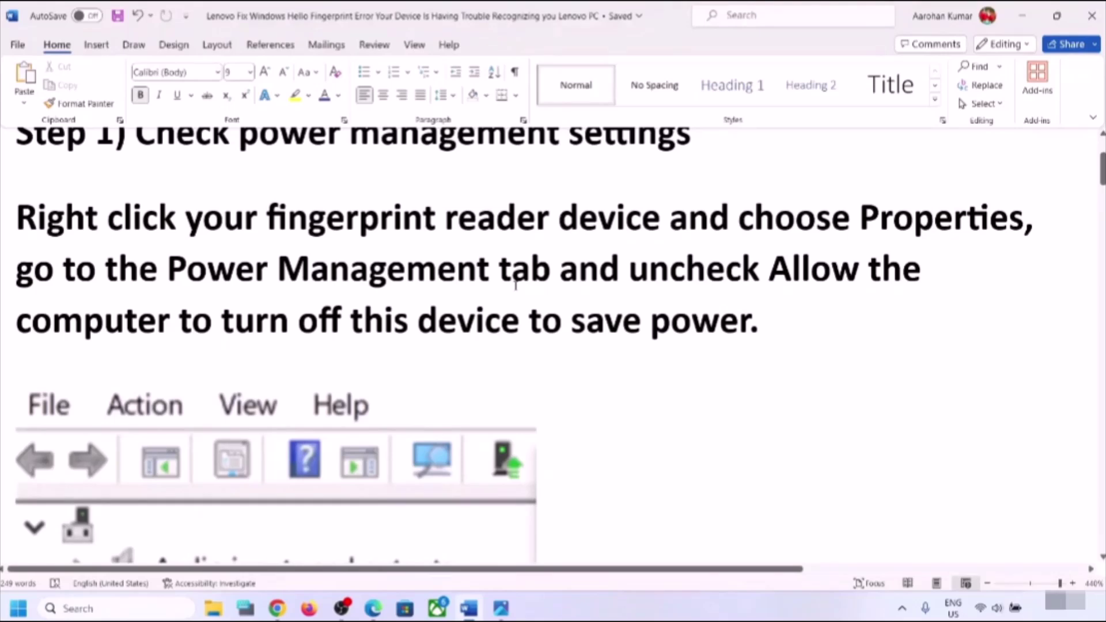
pyautogui.scroll(-11, 516, 282)
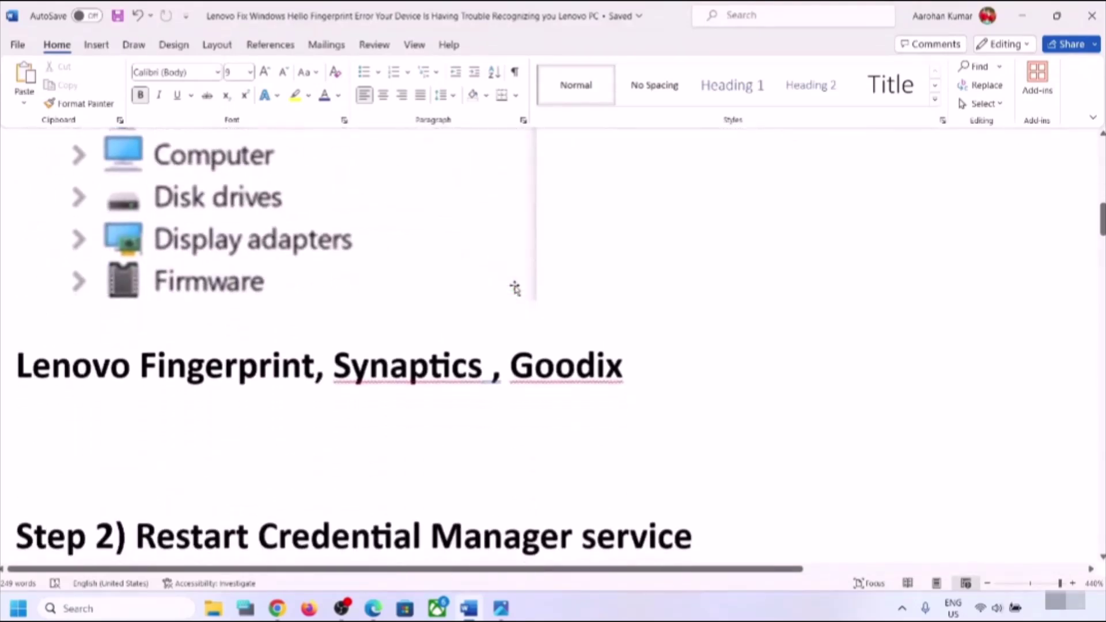
pyautogui.scroll(-1, 515, 287)
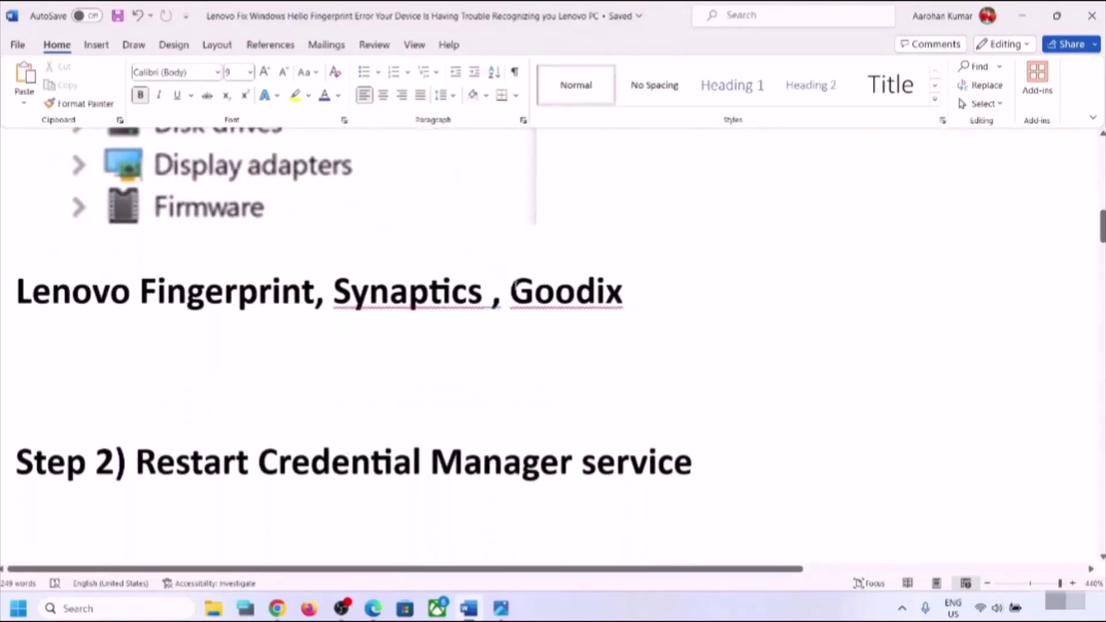
pyautogui.scroll(-1, 515, 284)
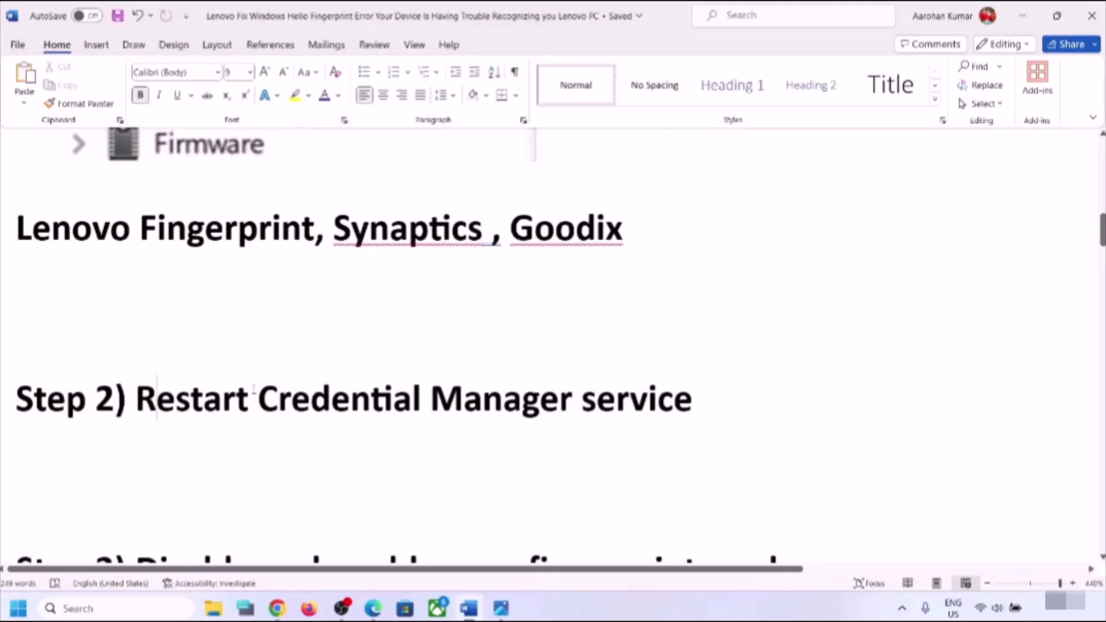
pyautogui.moveTo(137, 403); pyautogui.dragTo(692, 398)
pyautogui.click(364, 405)
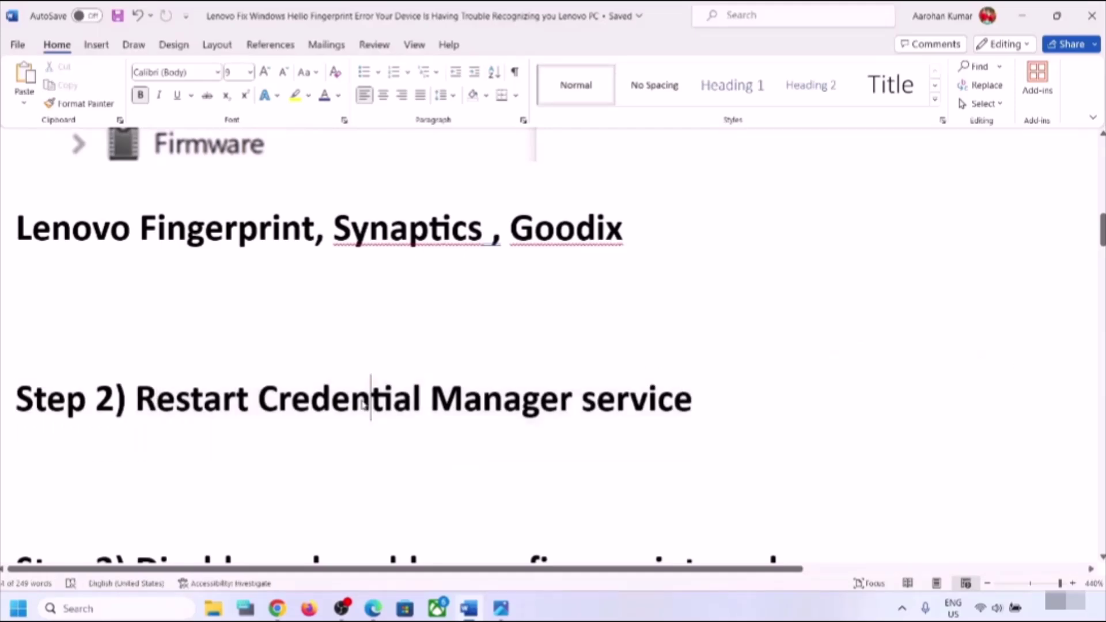
# - Search for and open Services, then select the Credential Manager service
pyautogui.click(131, 611)
pyautogui.write('services')
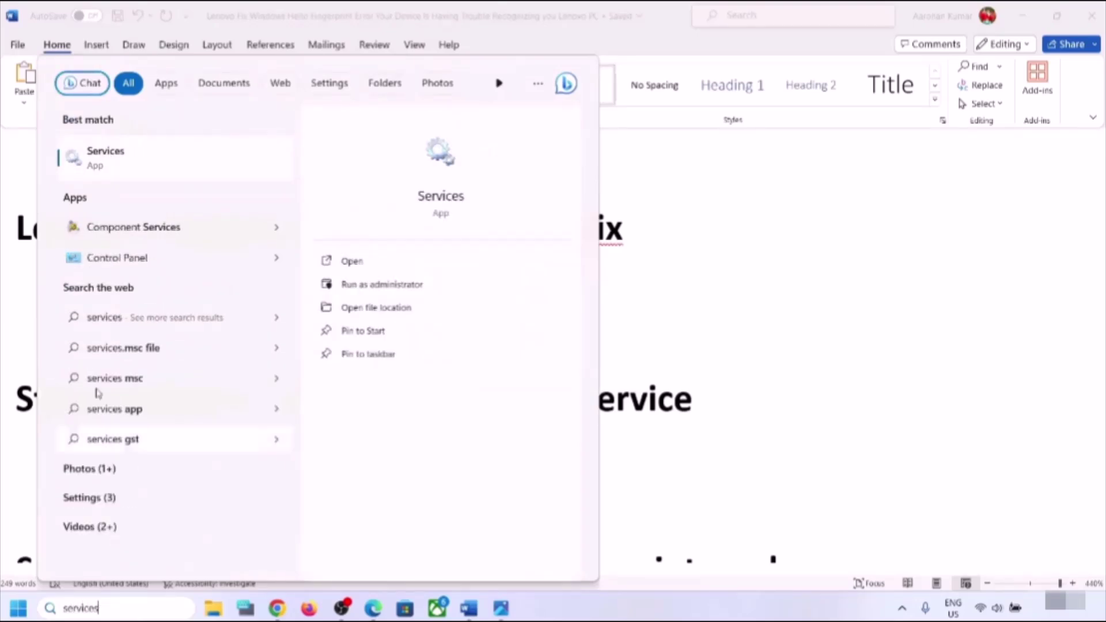
pyautogui.click(106, 152)
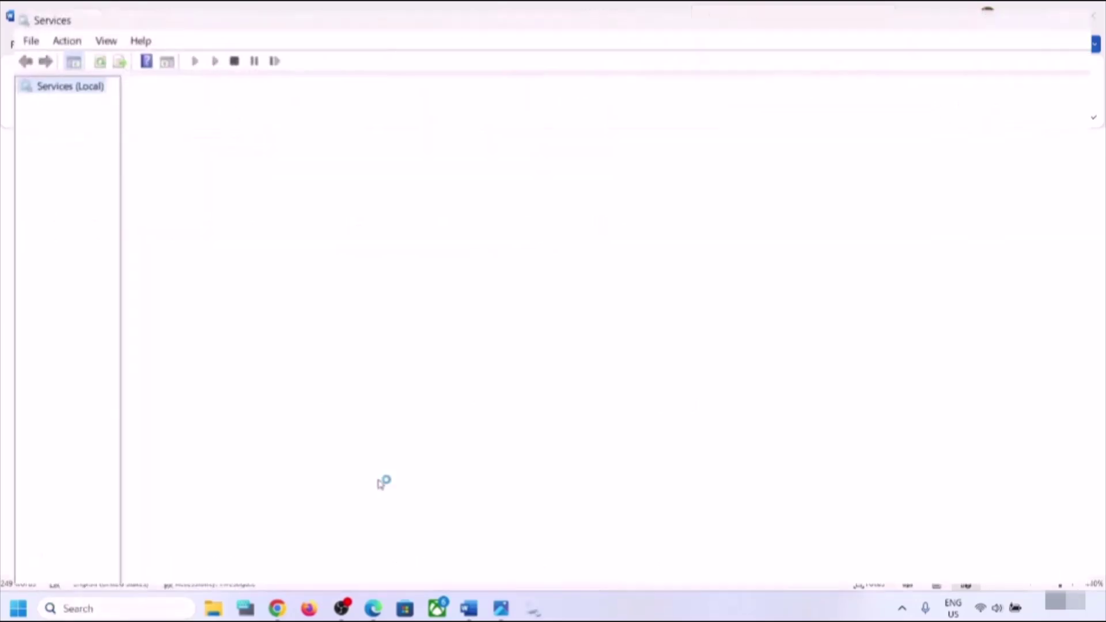
pyautogui.click(345, 428)
pyautogui.press('Down')
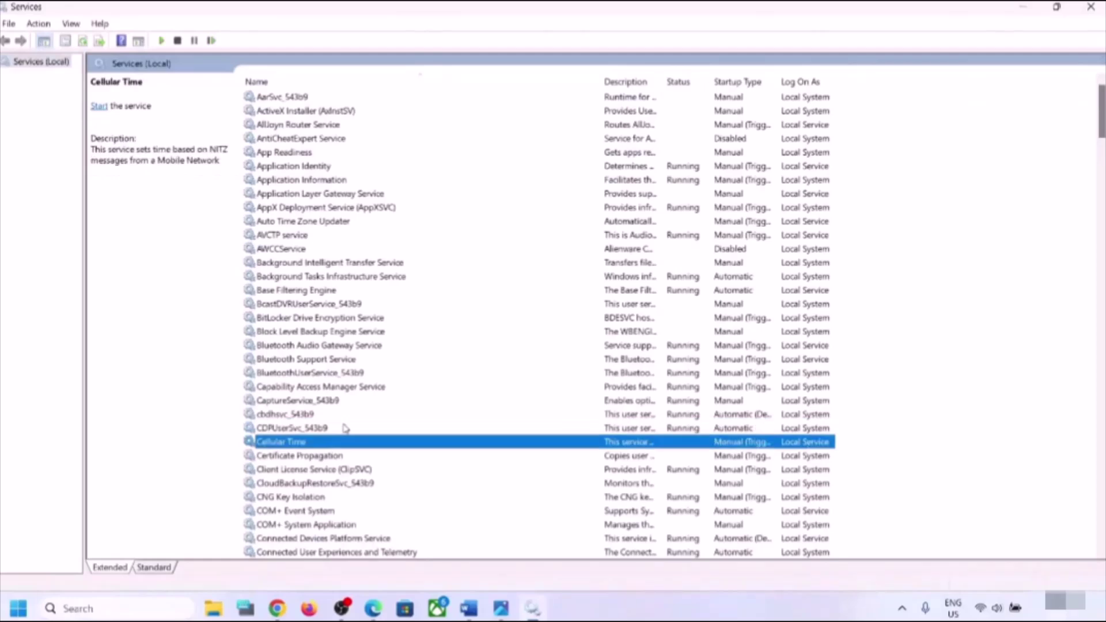
pyautogui.scroll(-4, 346, 428)
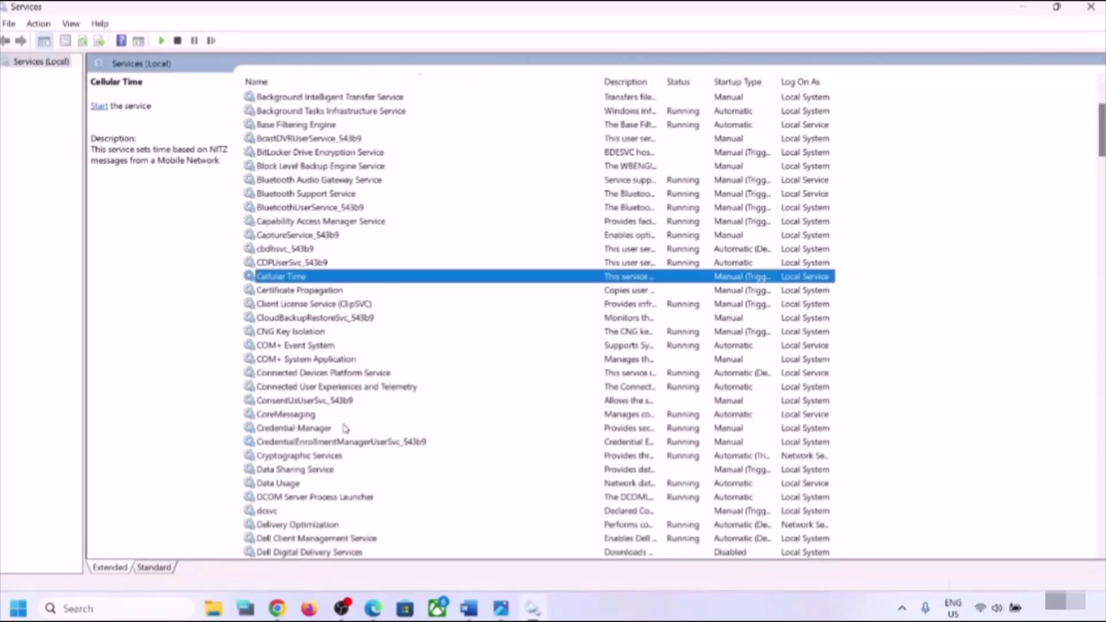
pyautogui.click(337, 429)
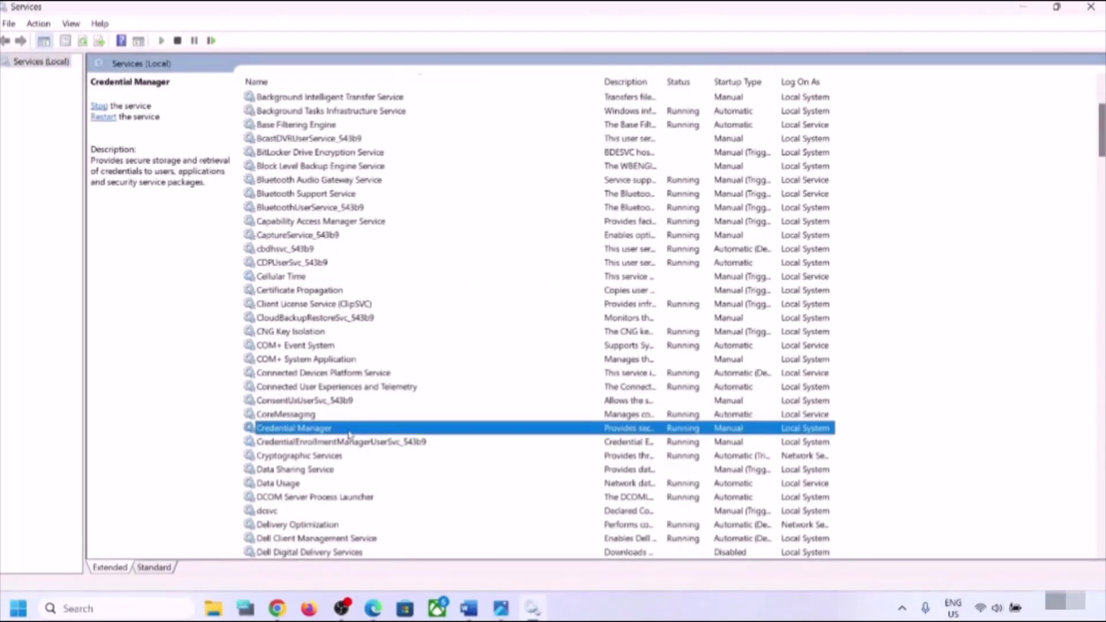
# - Set Credential Manager's startup type to Automatic, apply it, and close its properties
pyautogui.doubleClick(364, 432)
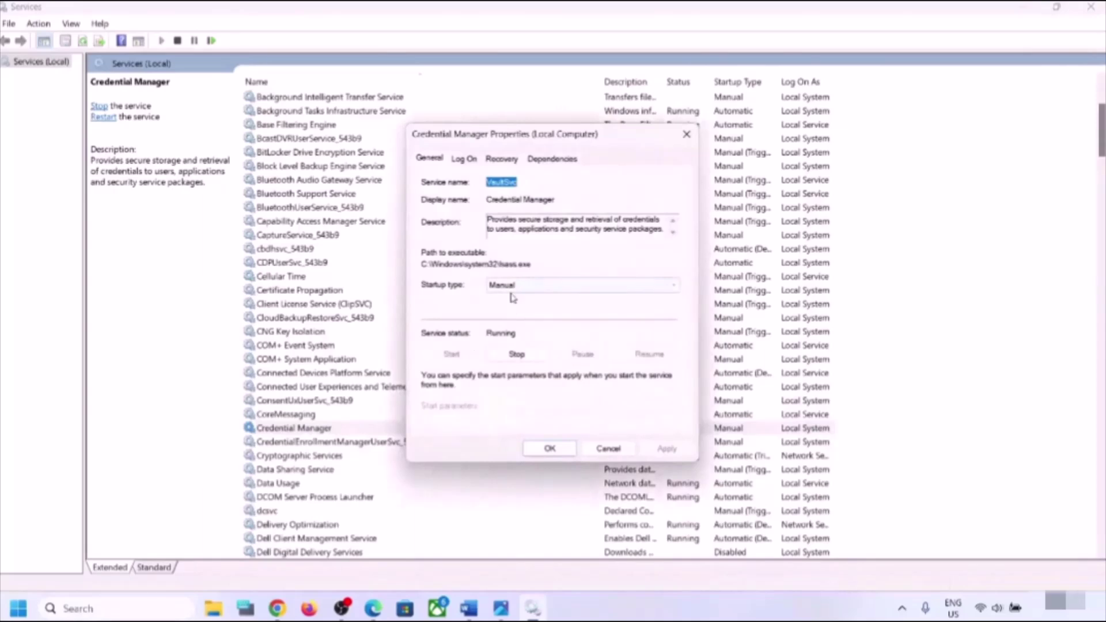
pyautogui.click(529, 288)
pyautogui.click(519, 306)
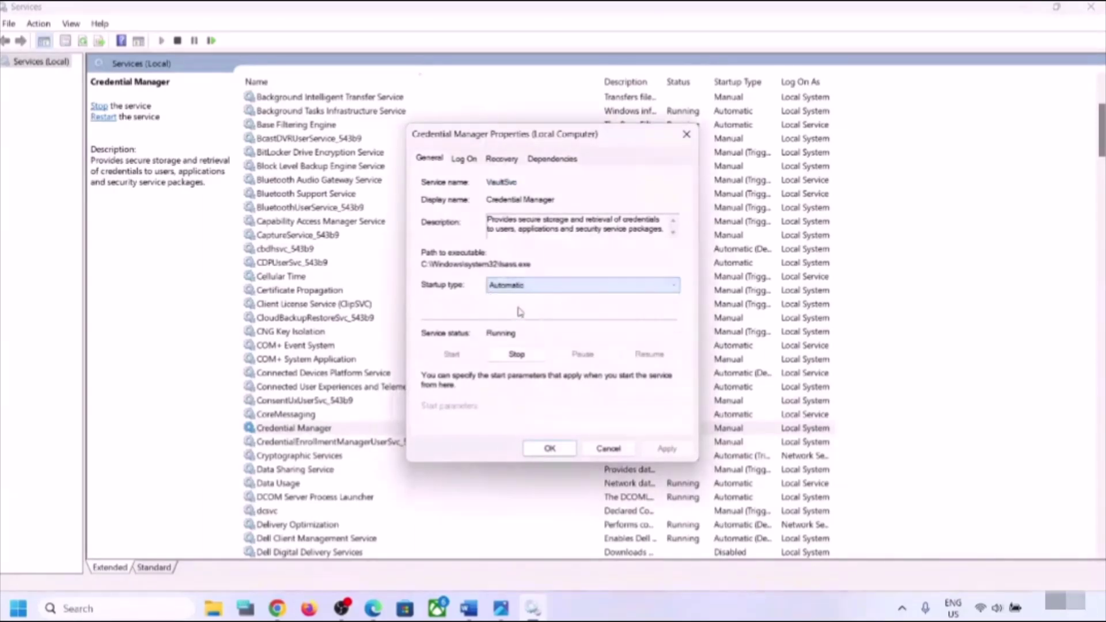
pyautogui.click(679, 448)
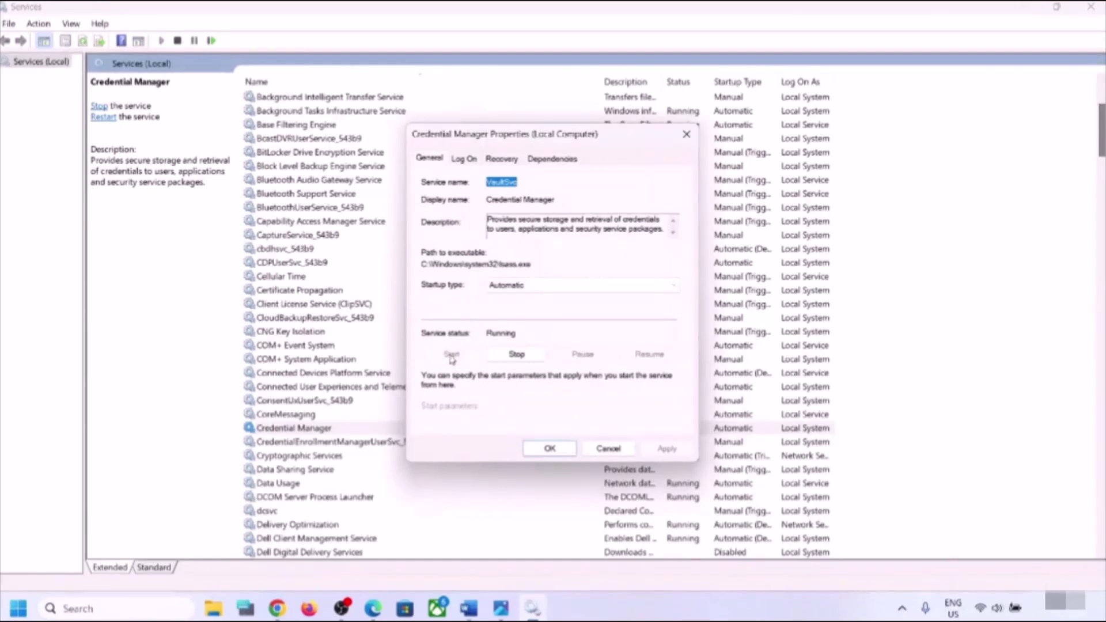
pyautogui.click(555, 452)
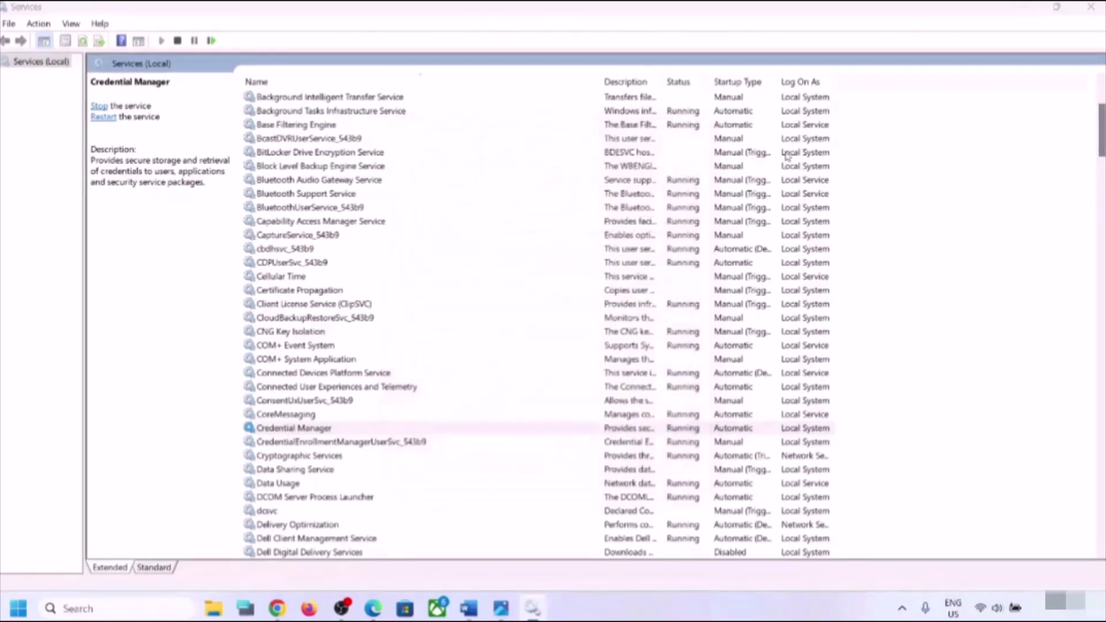
# - Close Services and scroll the guide down to Step 3's Device Manager screenshot showing Goodix fingerprint
pyautogui.click(1090, 7)
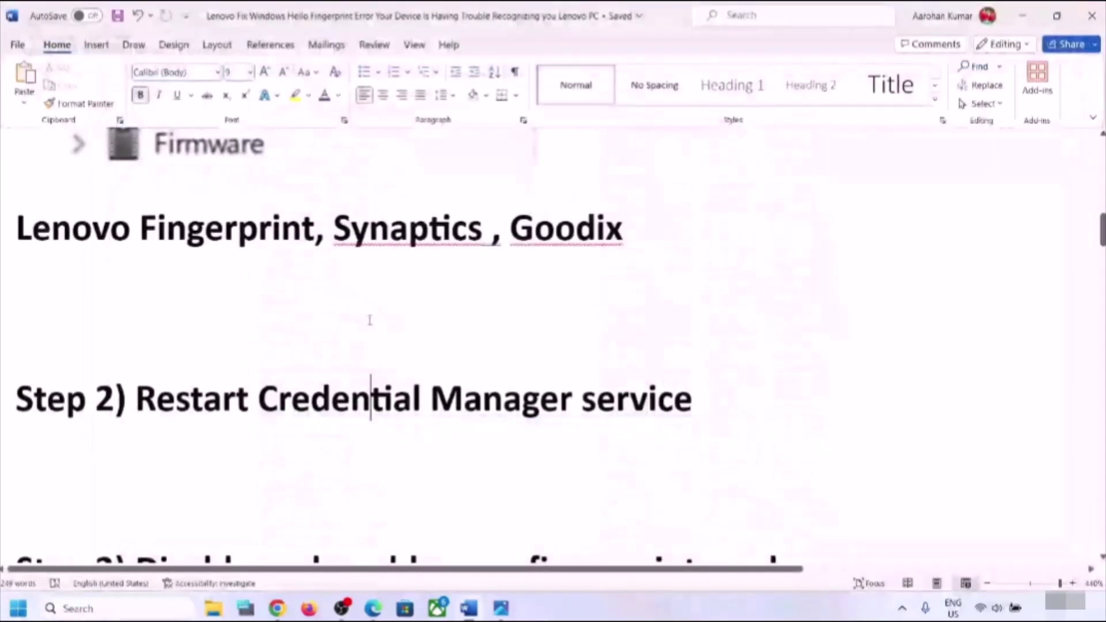
pyautogui.scroll(-3, 363, 327)
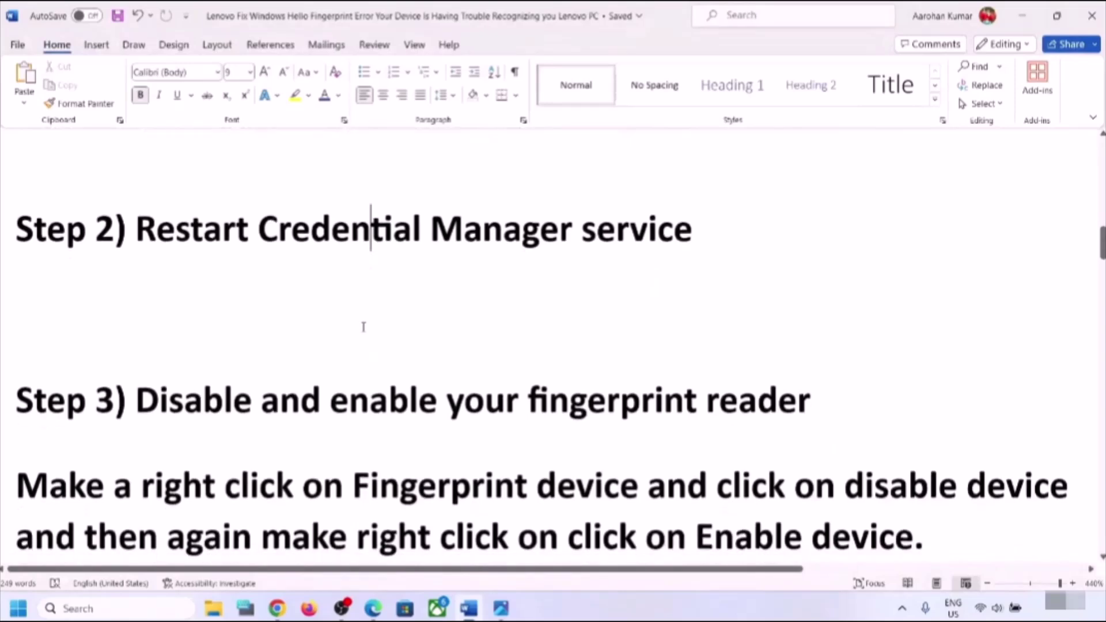
pyautogui.scroll(-2, 363, 327)
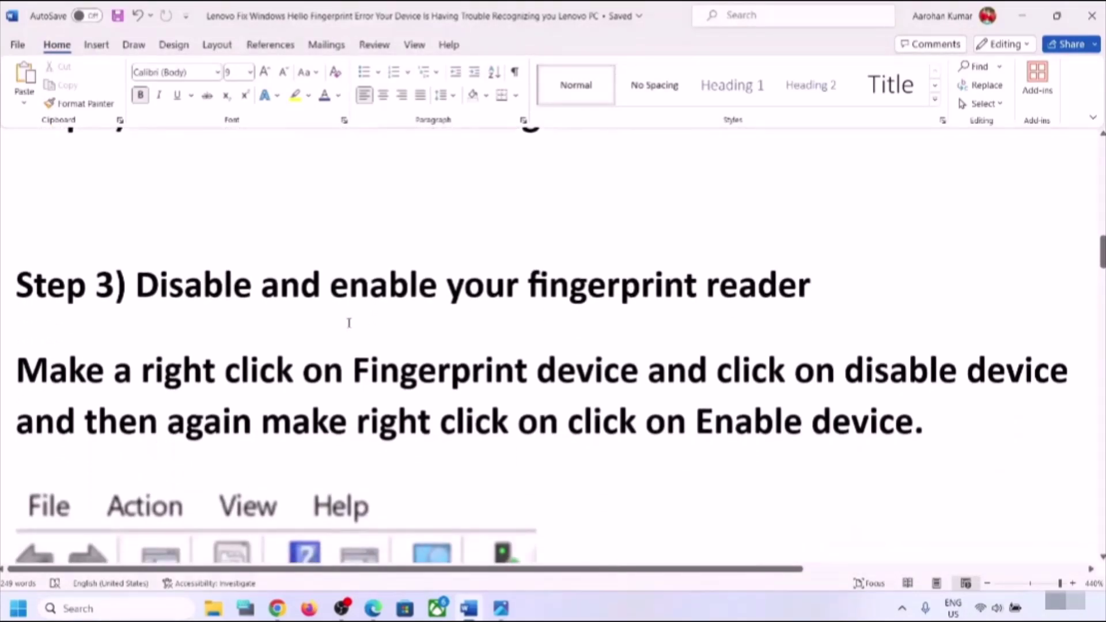
pyautogui.scroll(-1, 348, 323)
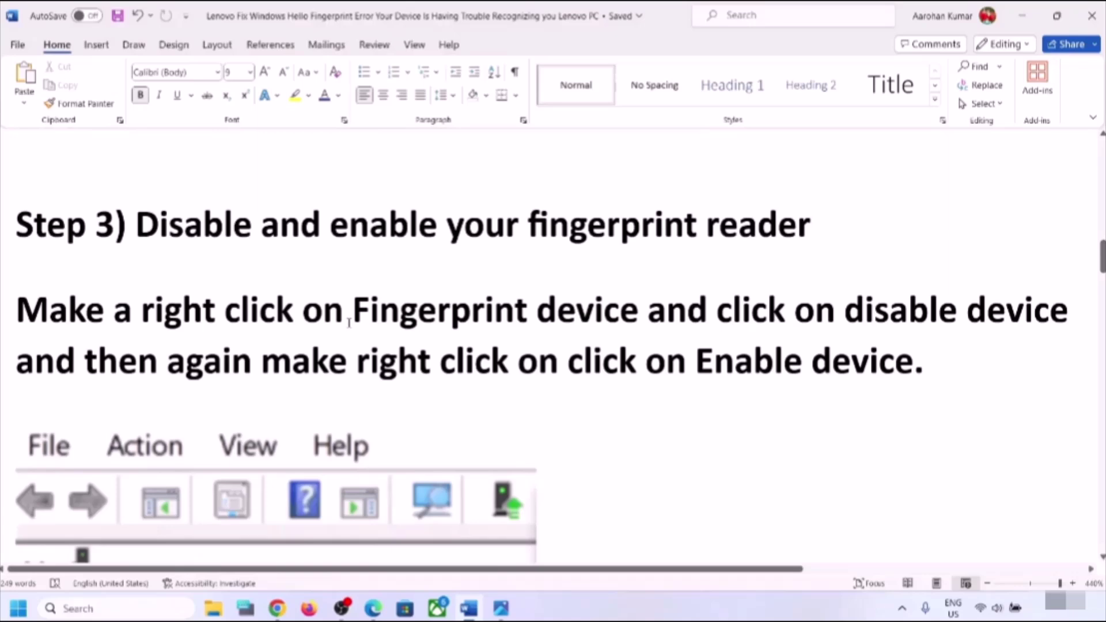
pyautogui.scroll(-2, 349, 323)
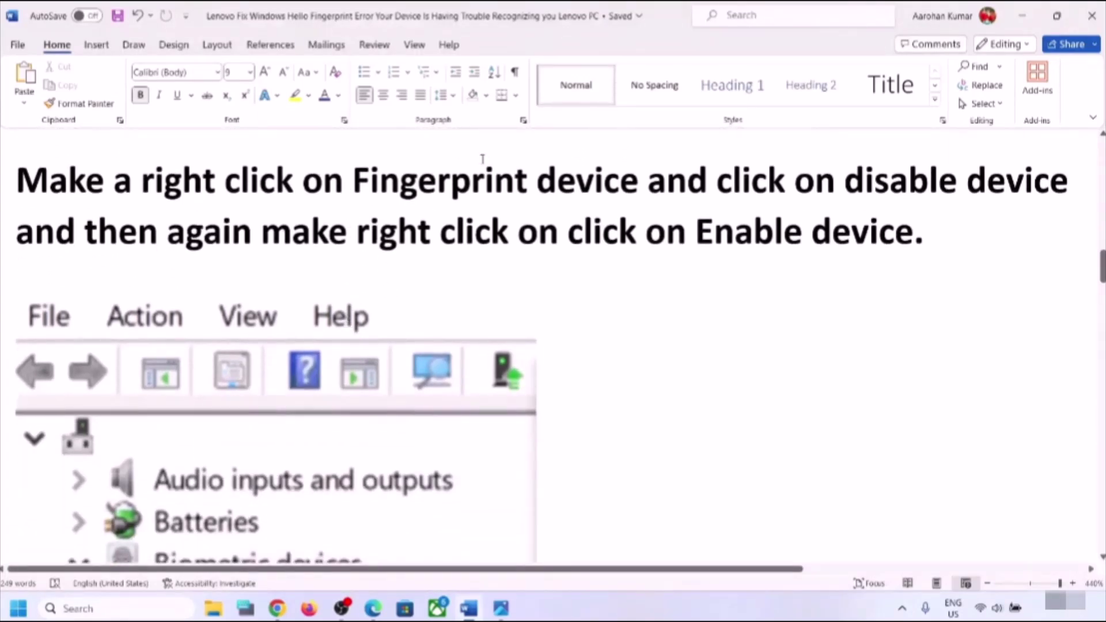
pyautogui.scroll(-5, 328, 419)
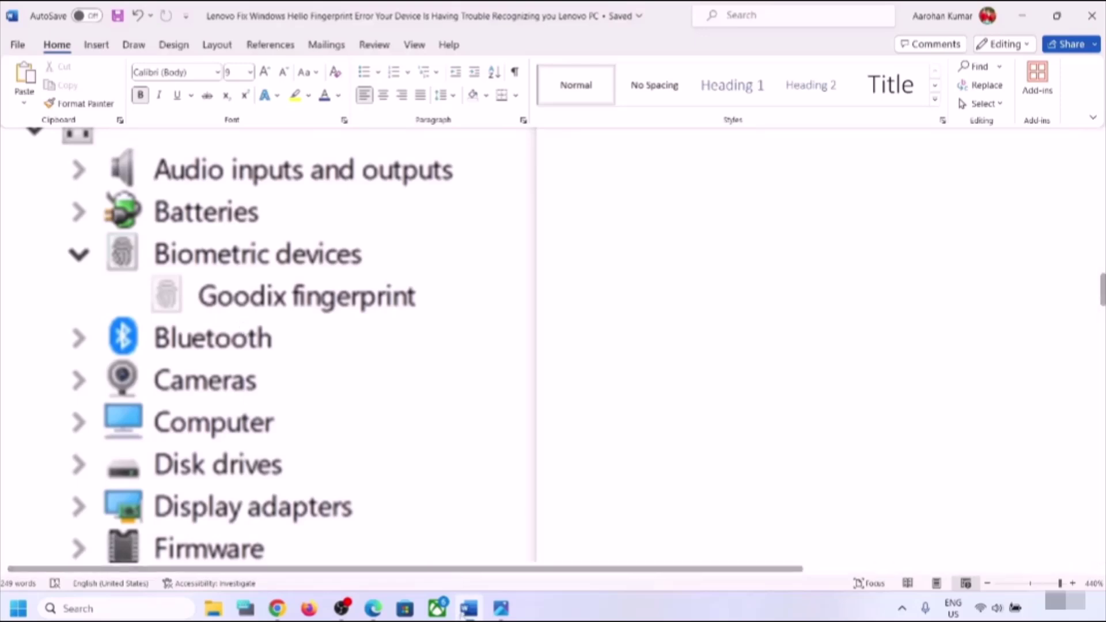
# - Reopen Device Manager beside the guide with Human Interface Devices expanded, then return to Word
pyautogui.rightClick(29, 610)
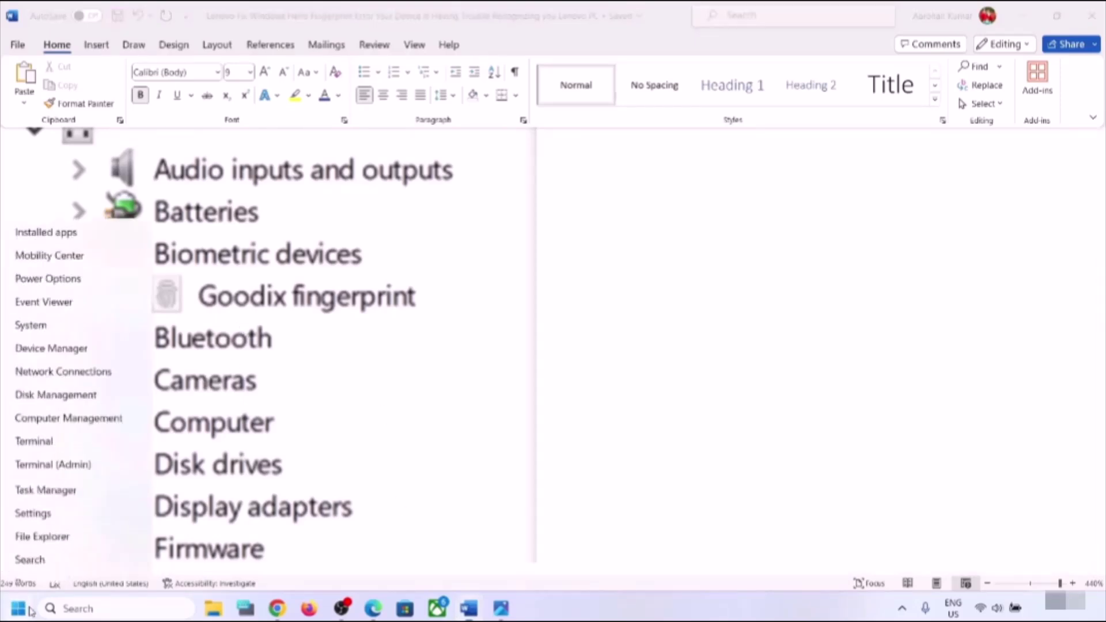
pyautogui.click(95, 294)
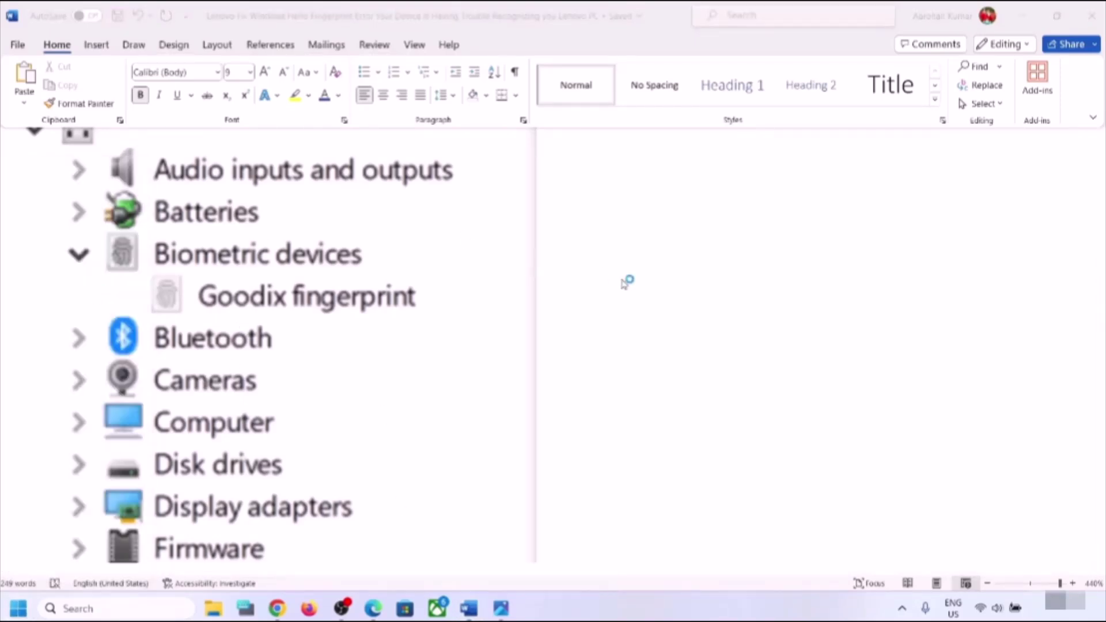
pyautogui.moveTo(410, 43); pyautogui.dragTo(776, 206)
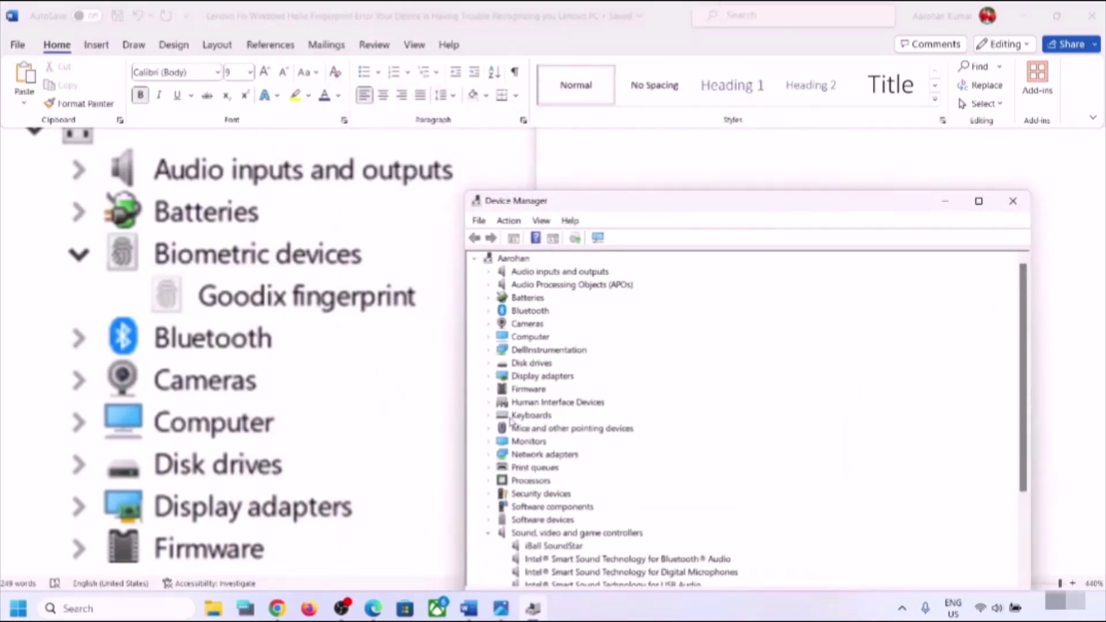
pyautogui.click(488, 403)
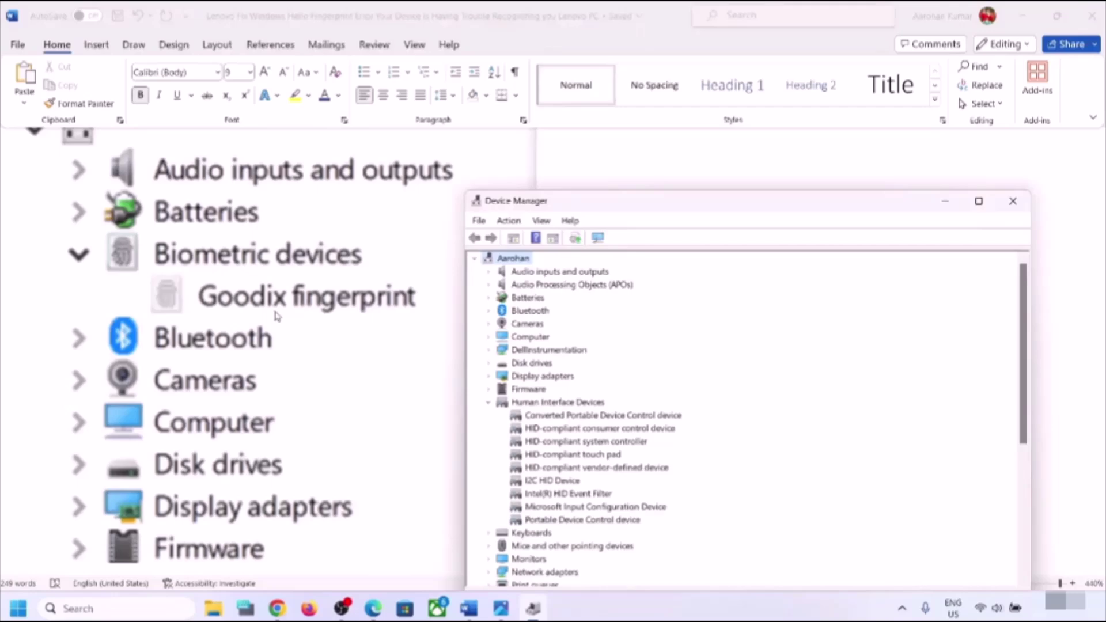
pyautogui.click(597, 180)
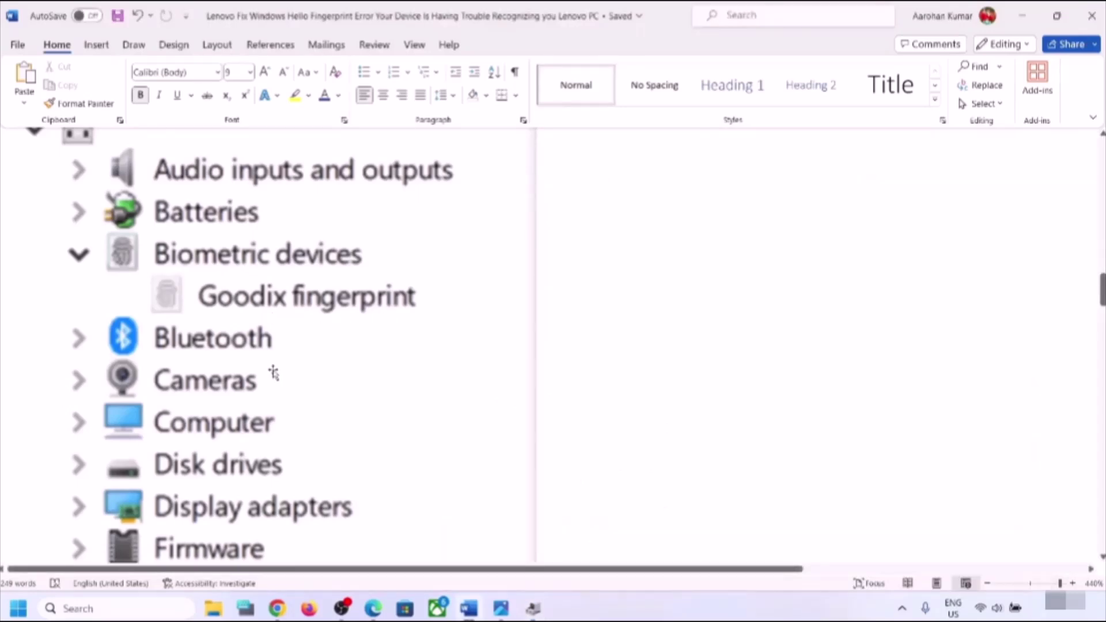
# - Scroll over the guide's Goodix fingerprint screenshot, then bring Device Manager back to the front
pyautogui.scroll(-5, 274, 369)
pyautogui.scroll(2, 274, 369)
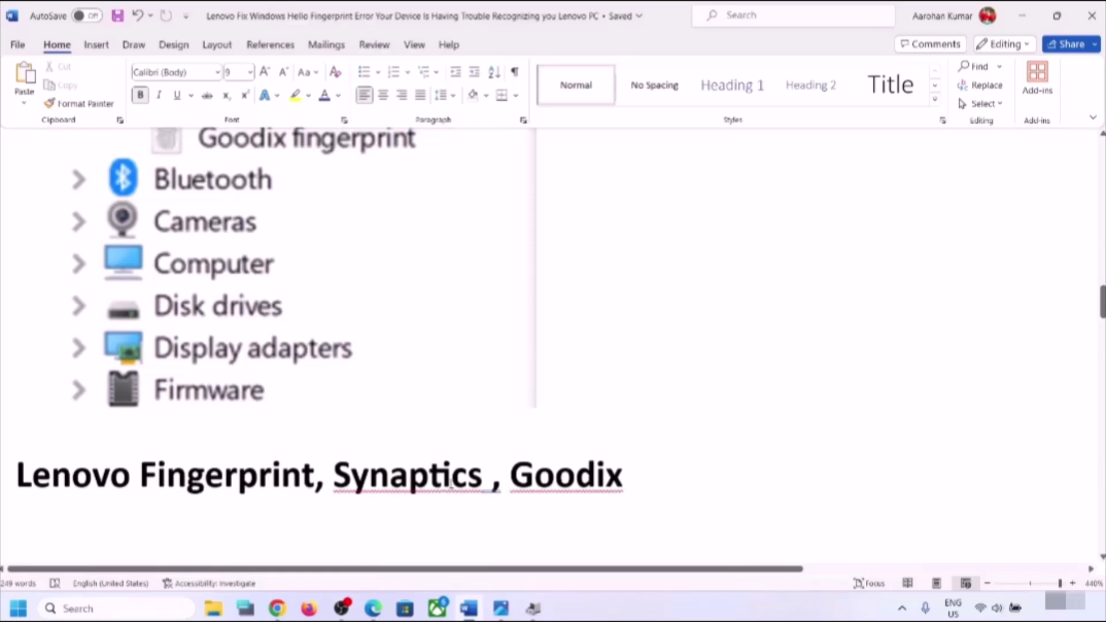
pyautogui.scroll(3, 481, 361)
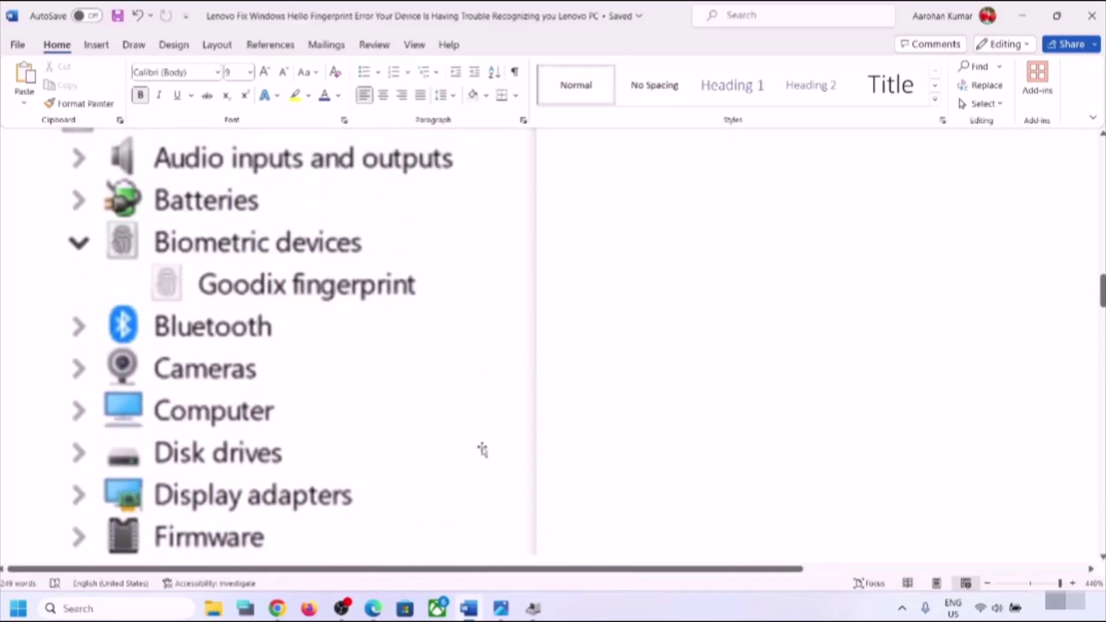
pyautogui.scroll(2, 489, 323)
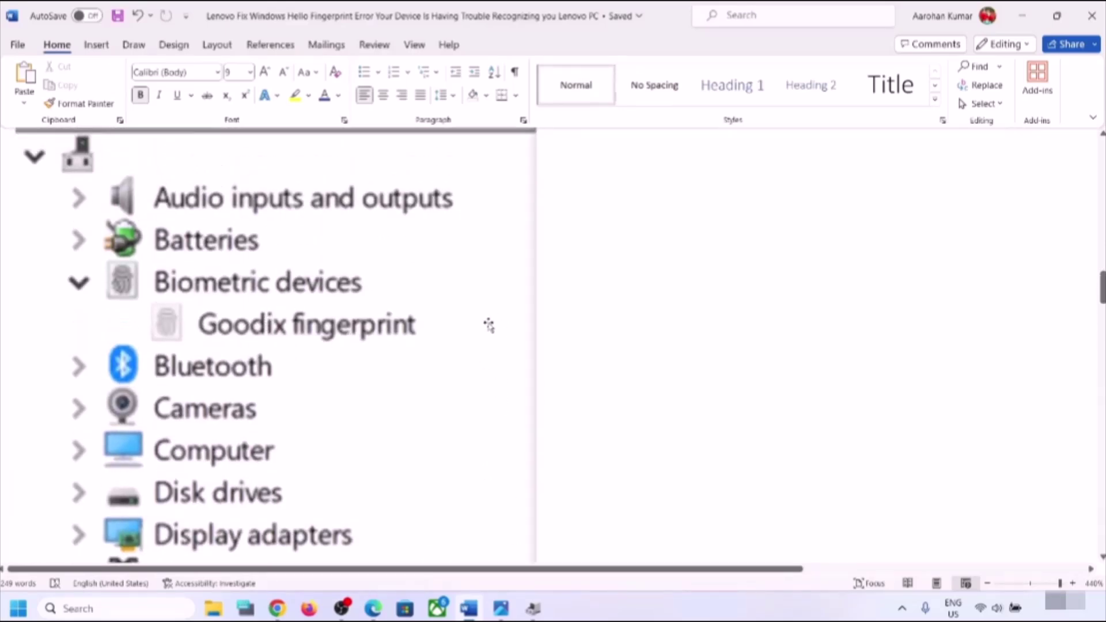
pyautogui.click(532, 609)
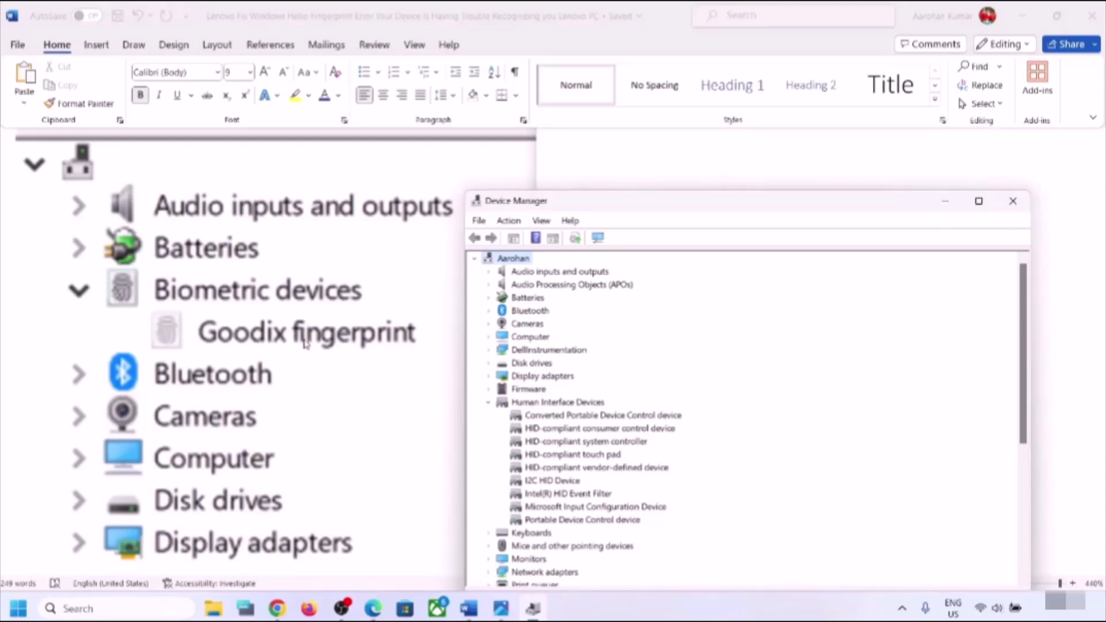
# - Disable the HID-compliant consumer control device, confirming the warning with Yes
pyautogui.rightClick(585, 416)
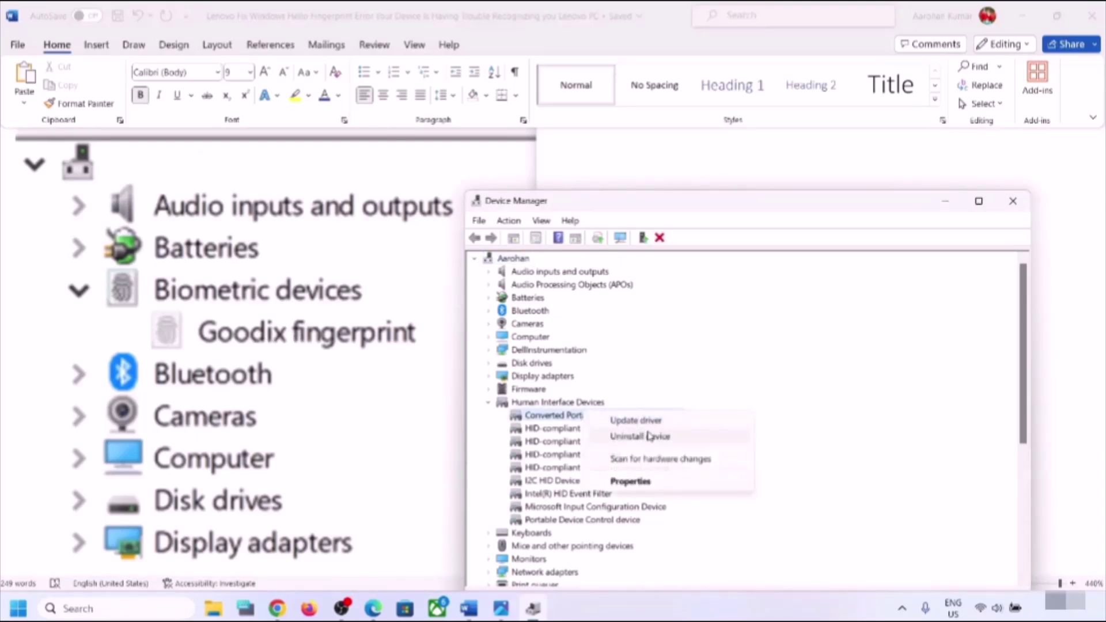
pyautogui.click(572, 429)
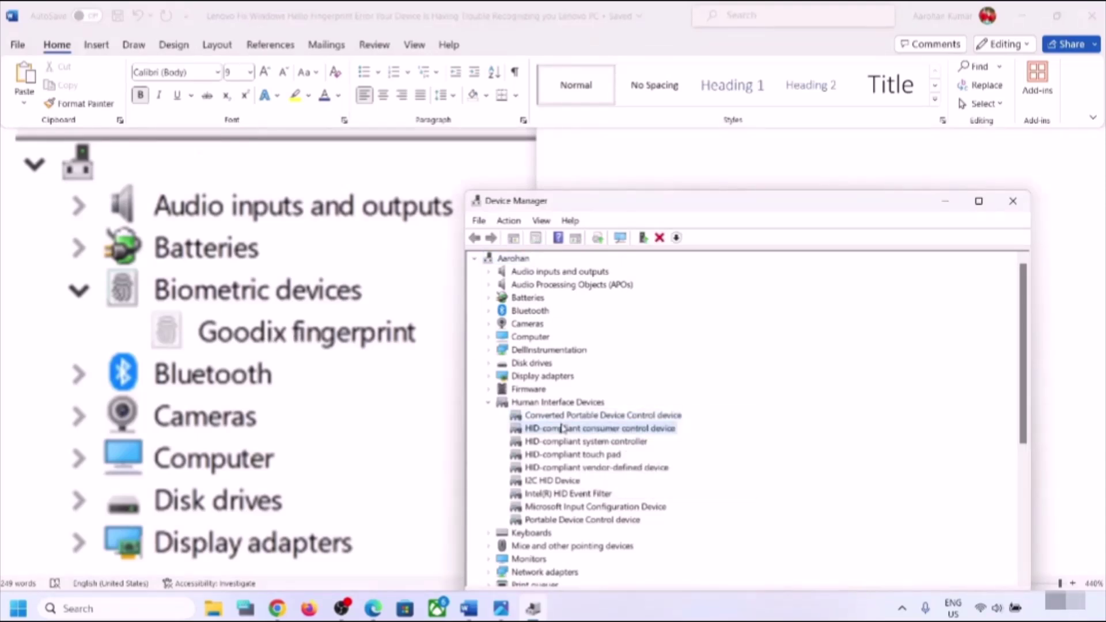
pyautogui.rightClick(569, 429)
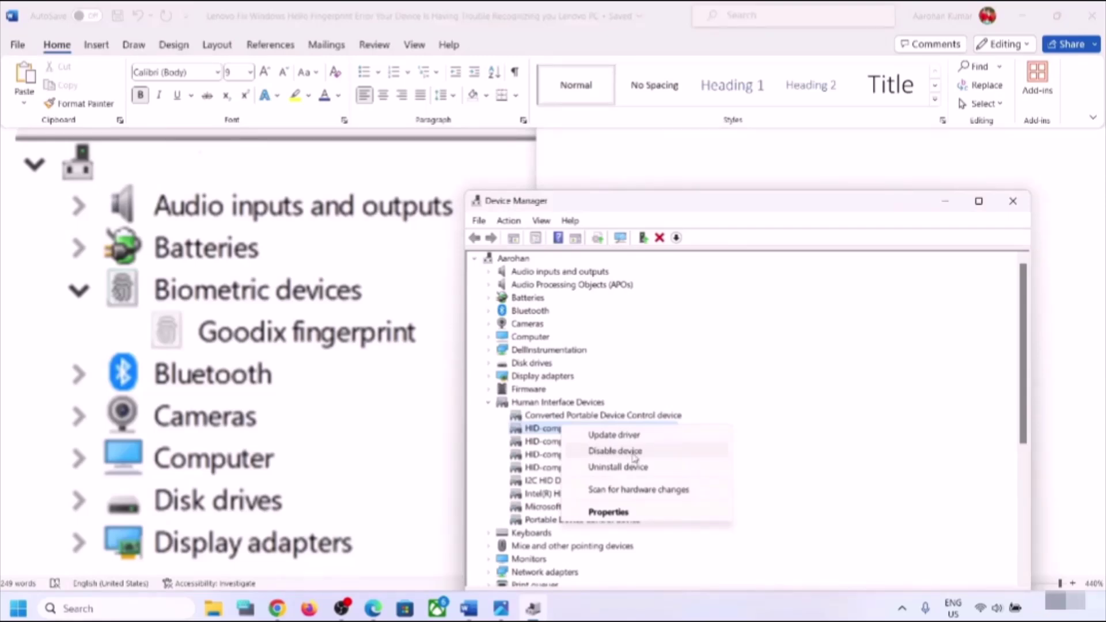
pyautogui.click(634, 452)
pyautogui.click(589, 322)
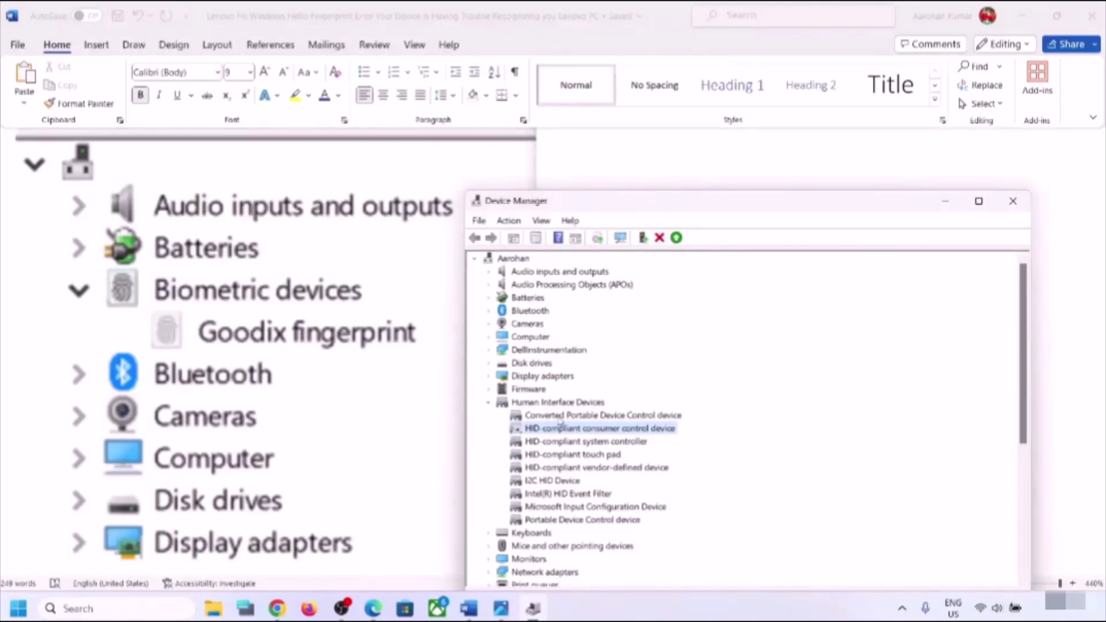
# - Re-enable the HID-compliant consumer control device and return focus to Word
pyautogui.rightClick(536, 429)
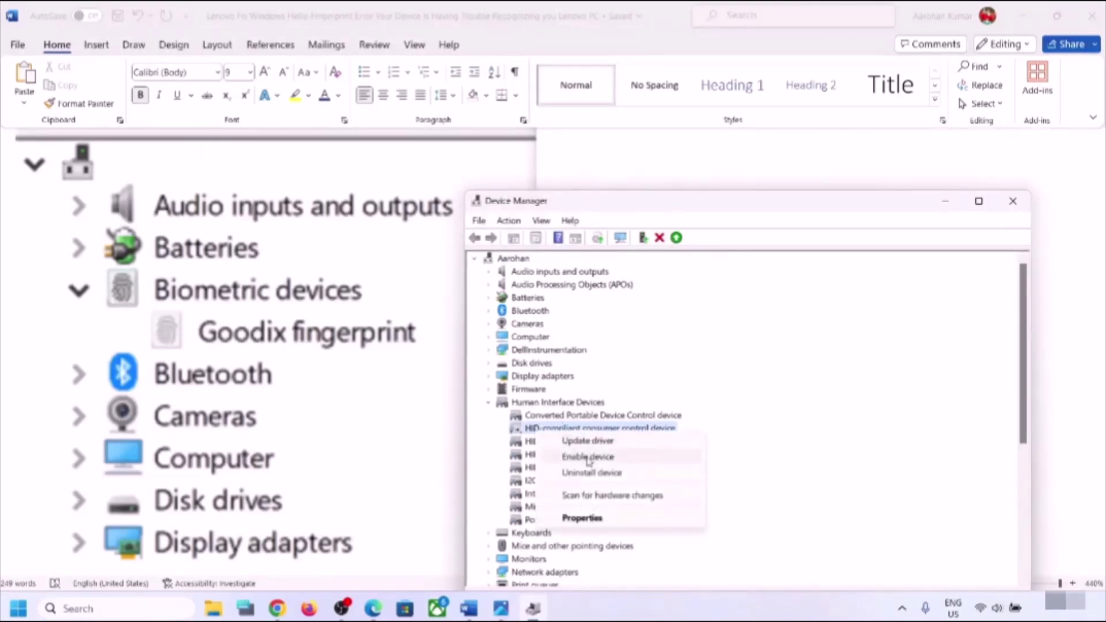
pyautogui.click(589, 457)
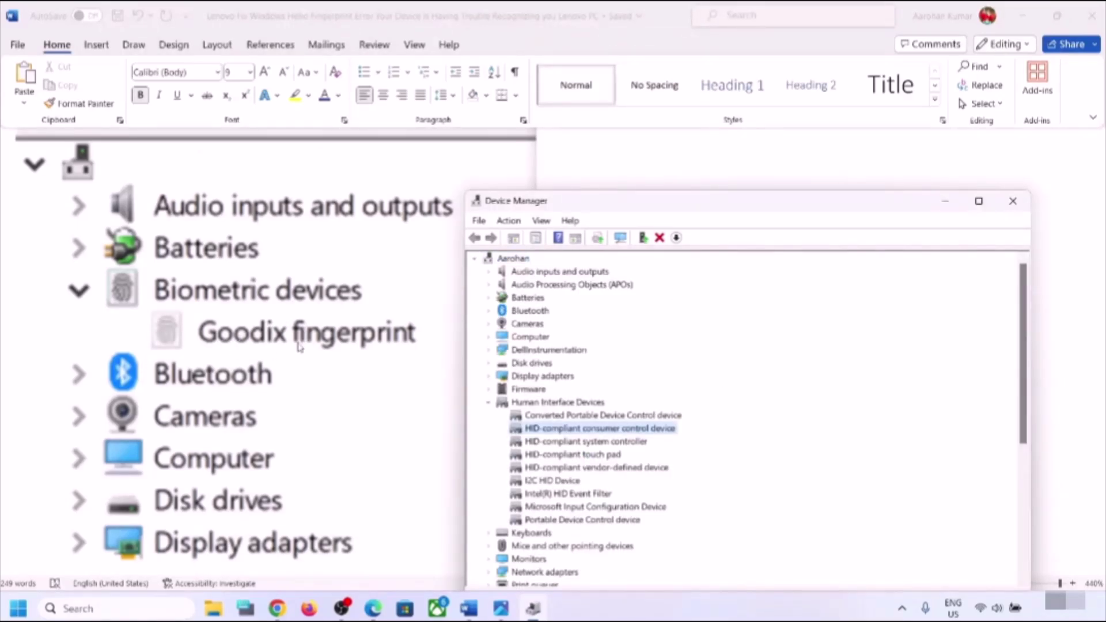
pyautogui.click(639, 609)
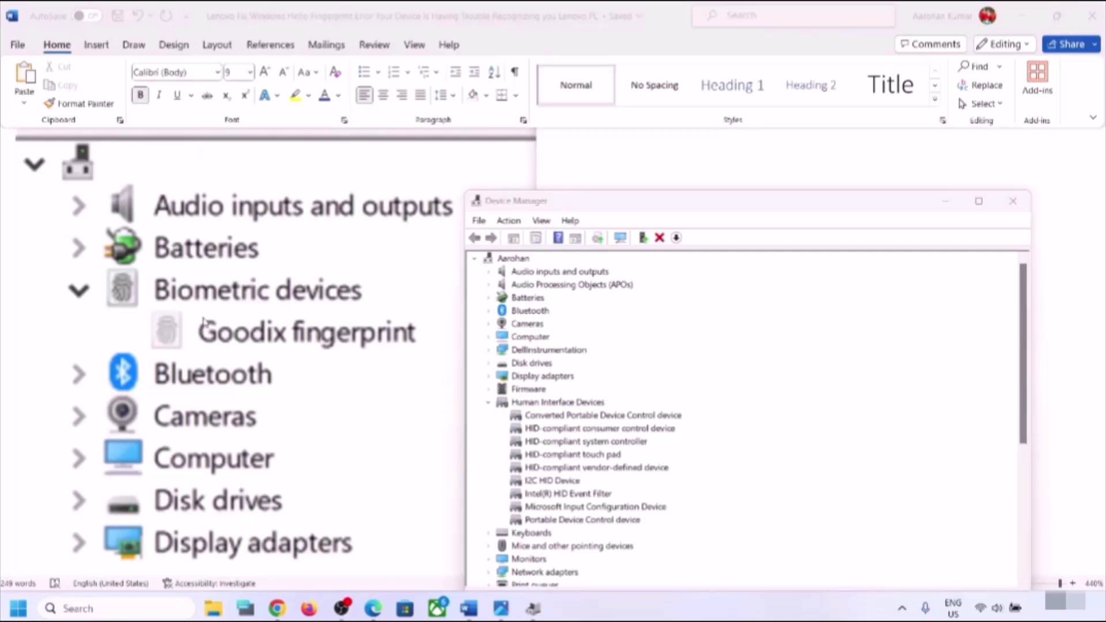
# - Scroll the Word guide to Step 4 on rolling back the fingerprint driver and its Goodix screenshot
pyautogui.scroll(-1, 240, 307)
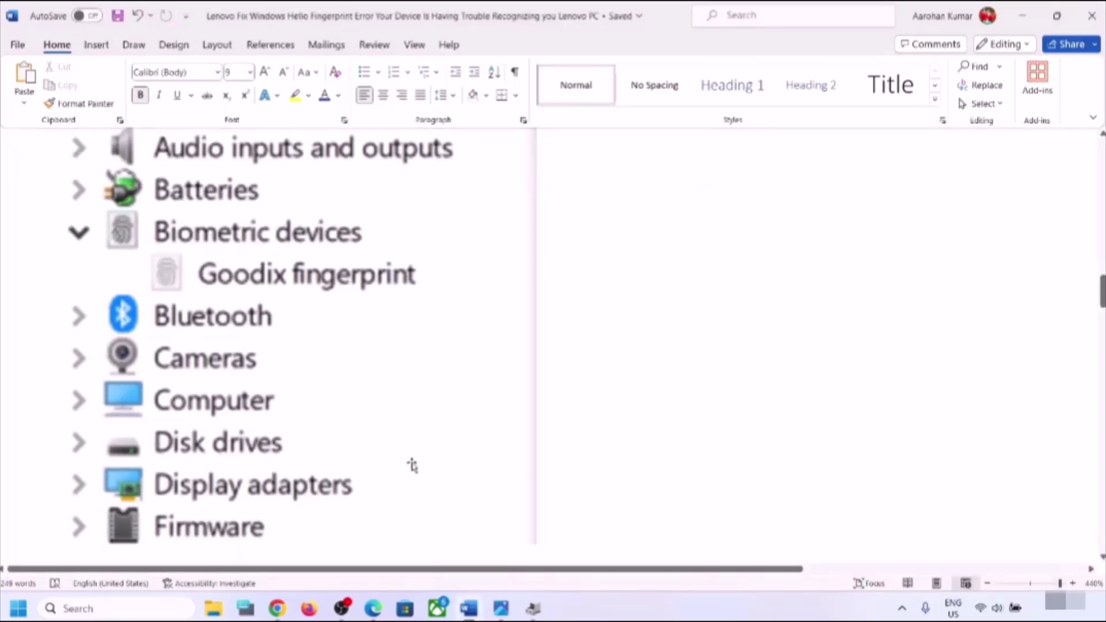
pyautogui.scroll(-10, 412, 461)
pyautogui.scroll(3, 412, 462)
pyautogui.scroll(-5, 413, 463)
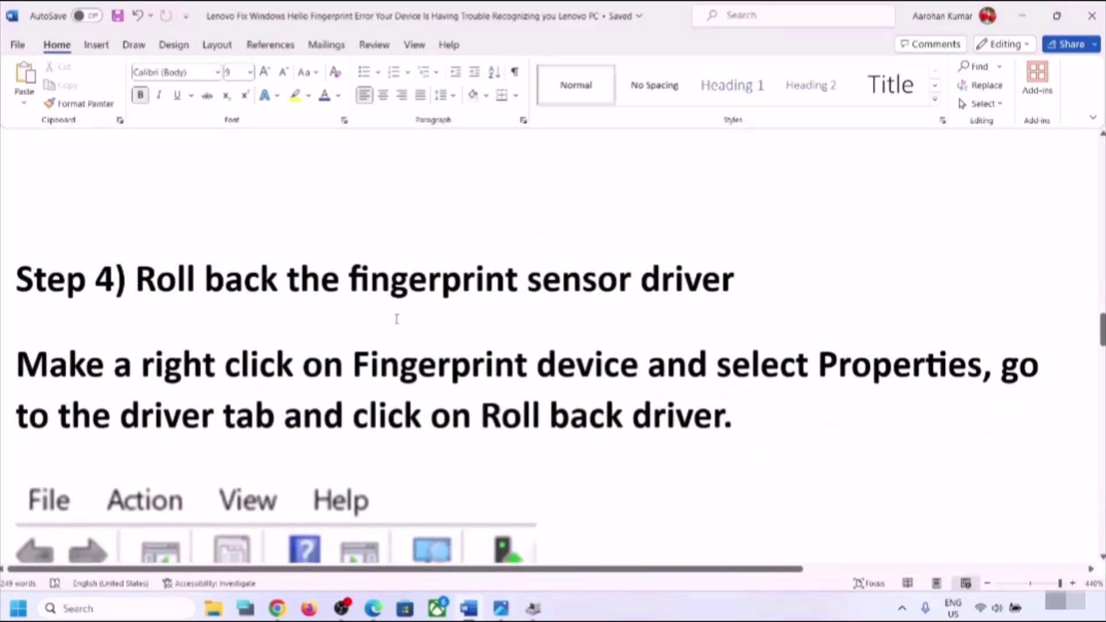
pyautogui.scroll(-2, 396, 319)
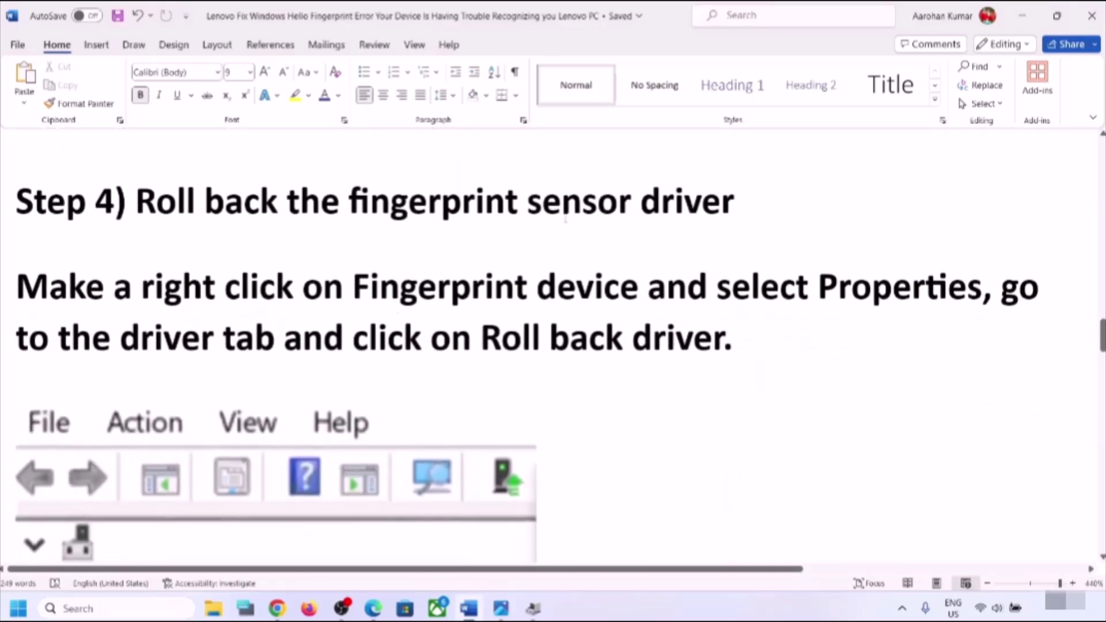
pyautogui.scroll(-4, 468, 403)
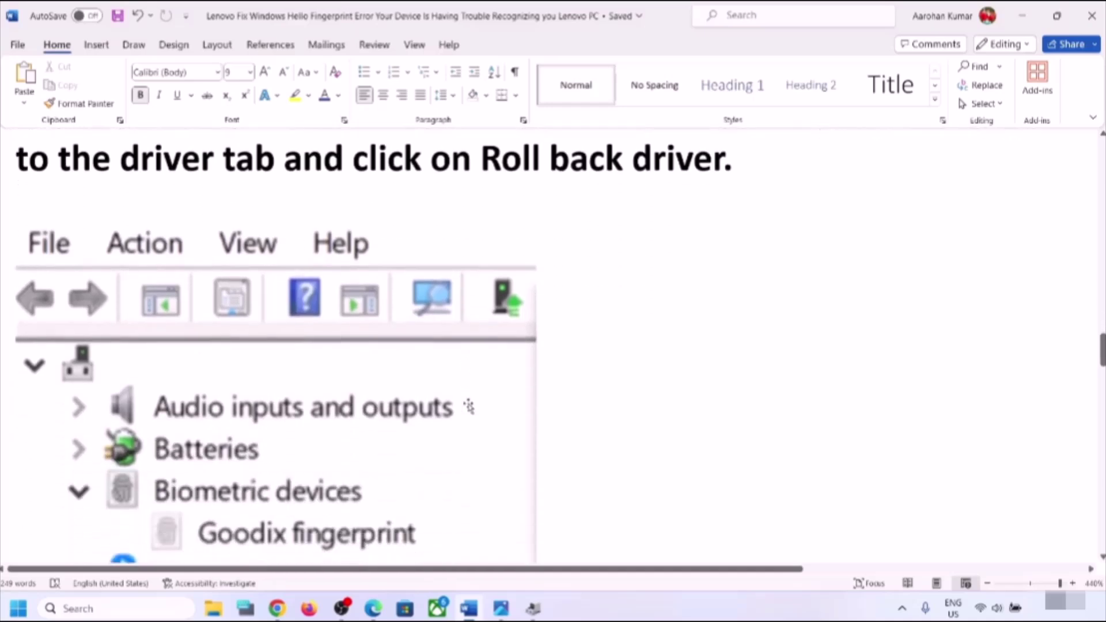
pyautogui.scroll(1, 469, 406)
pyautogui.scroll(-8, 468, 302)
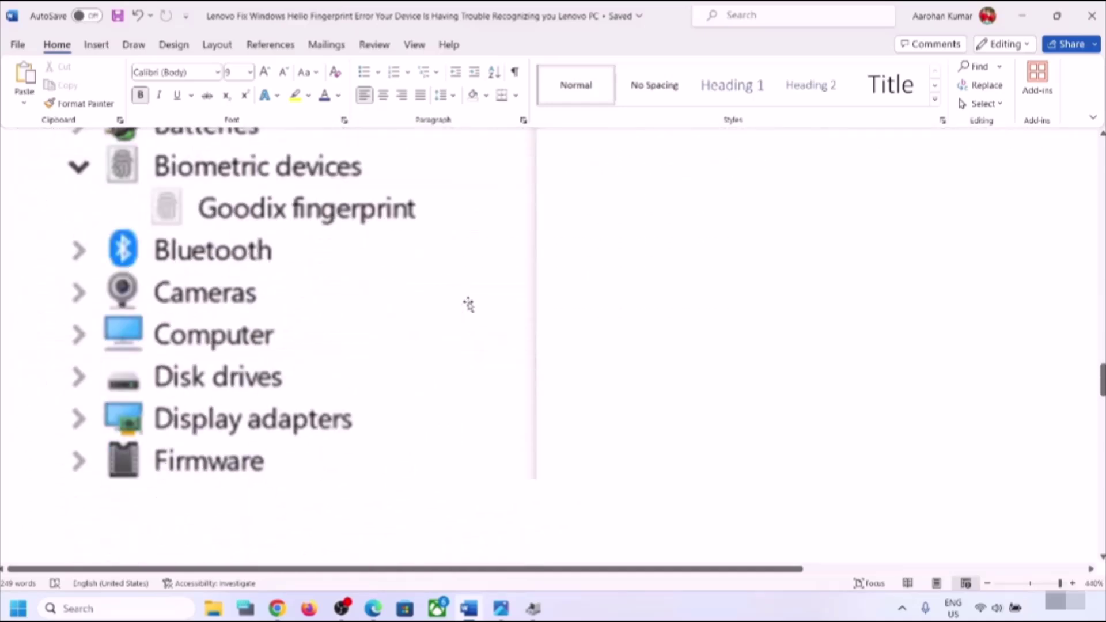
pyautogui.scroll(2, 467, 302)
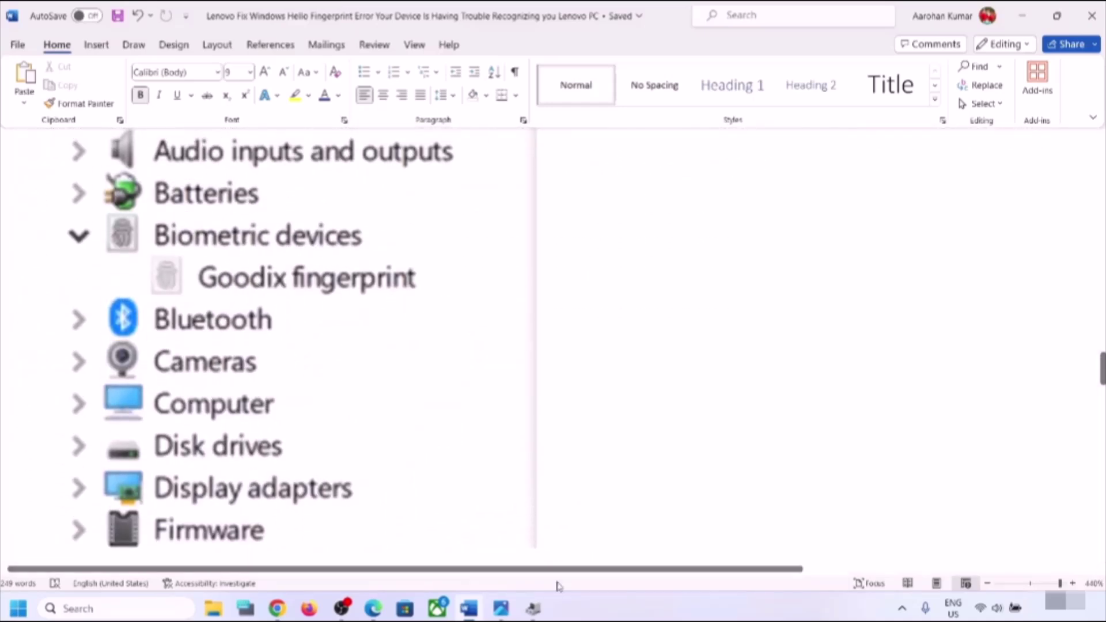
# - Review the Driver tab in Converted Portable Device Control's properties, then close Device Manager
pyautogui.hotkey('alt', 'Tab')
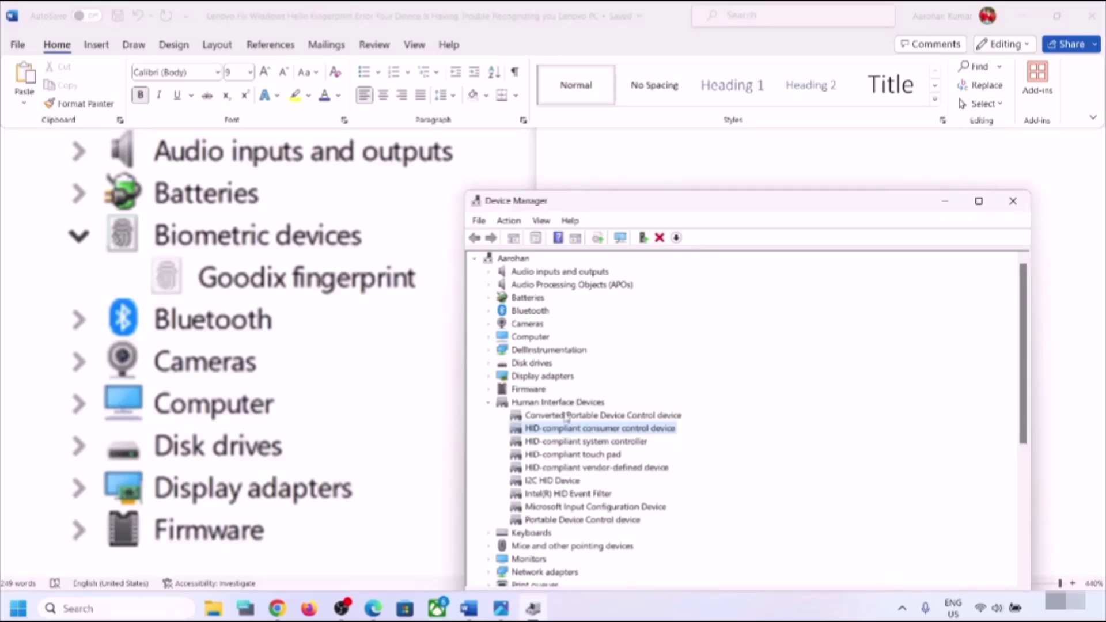
pyautogui.rightClick(571, 416)
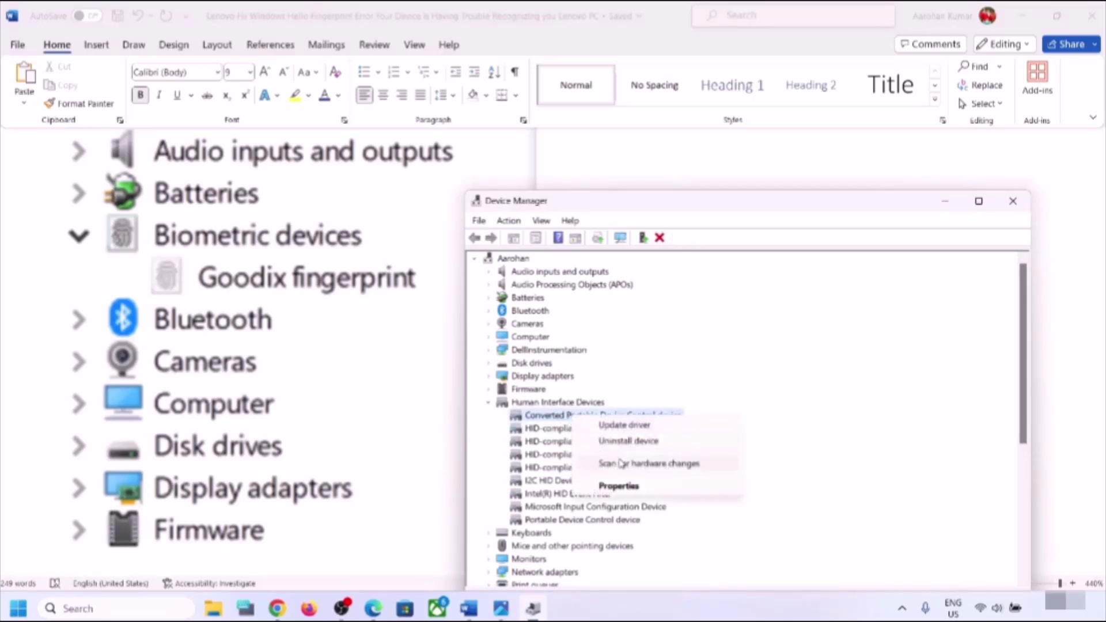
pyautogui.click(627, 488)
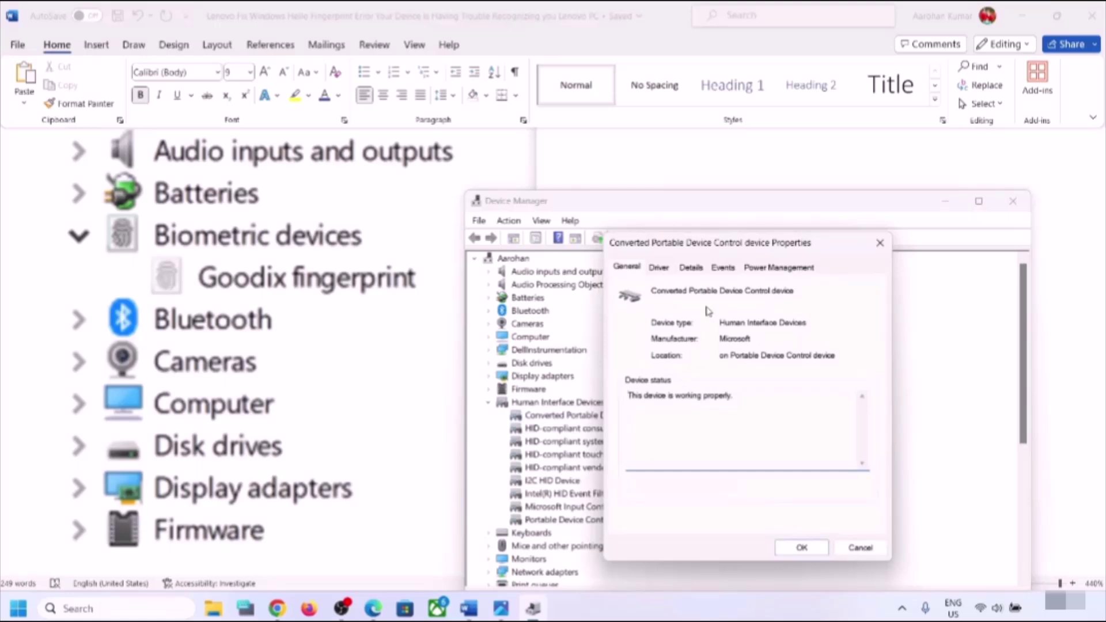
pyautogui.click(660, 269)
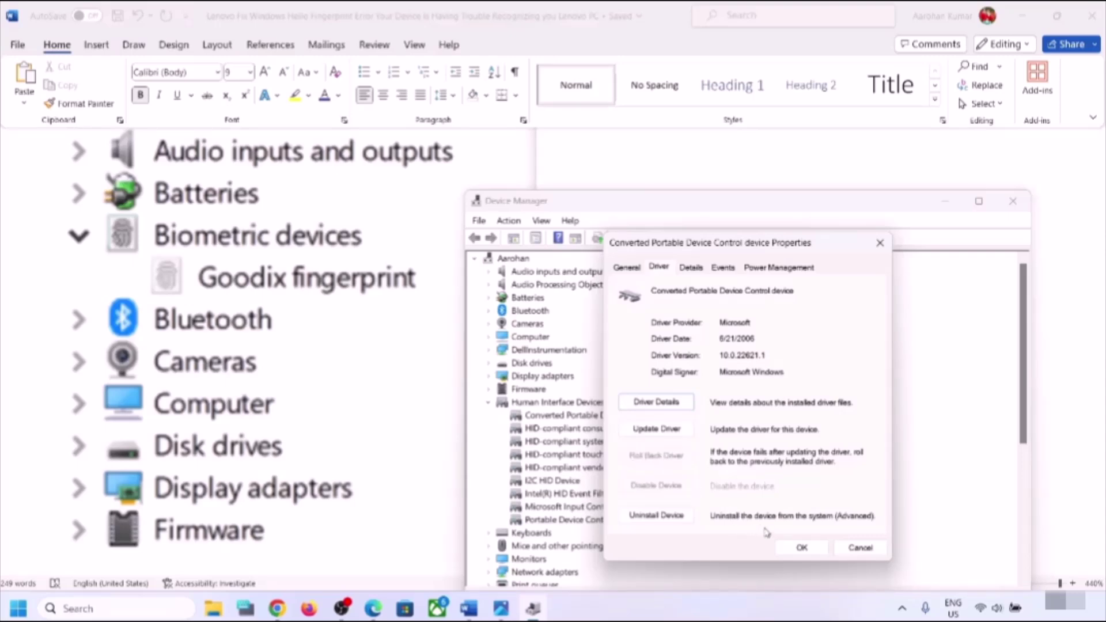
pyautogui.click(801, 547)
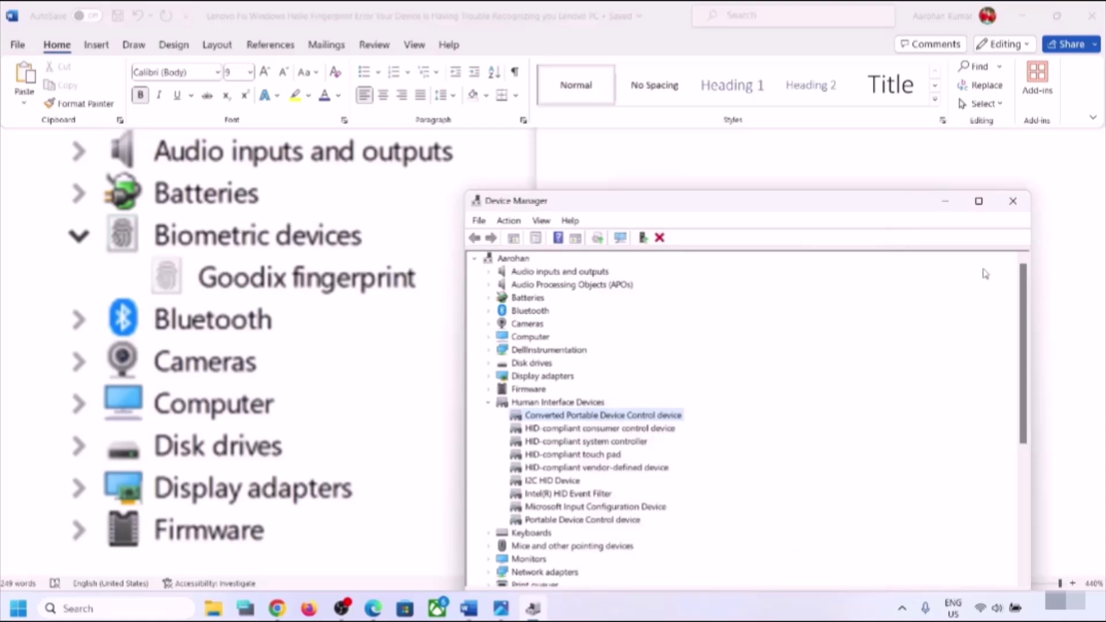
pyautogui.click(1014, 202)
# - Scroll the Word guide to Step 5 on uninstalling the fingerprint driver
pyautogui.scroll(-3, 527, 351)
pyautogui.scroll(-5, 527, 351)
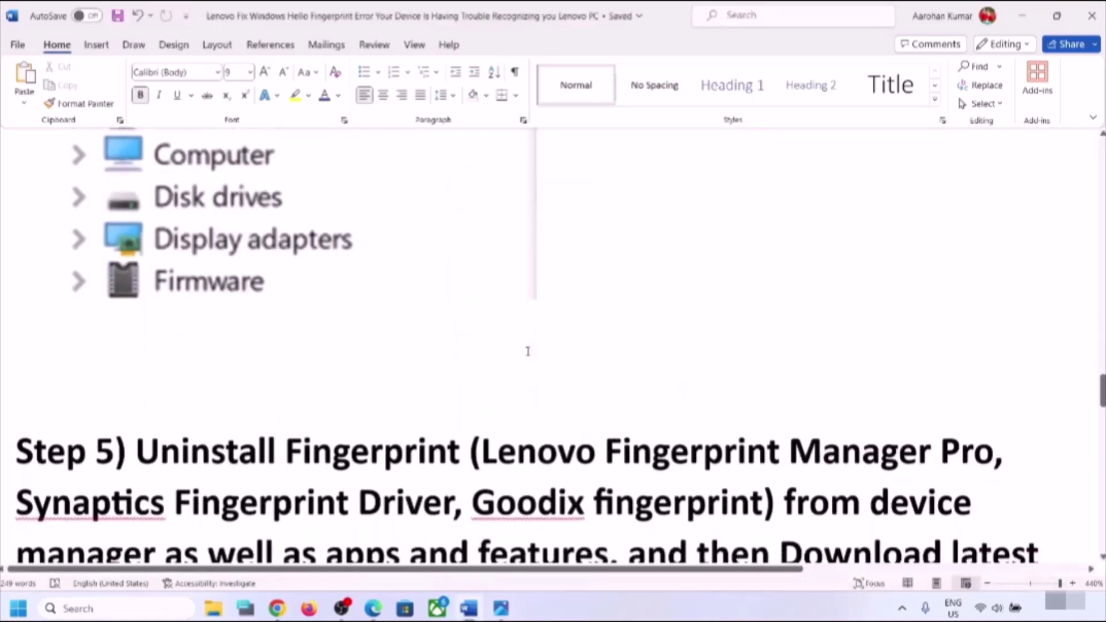
pyautogui.scroll(1, 528, 350)
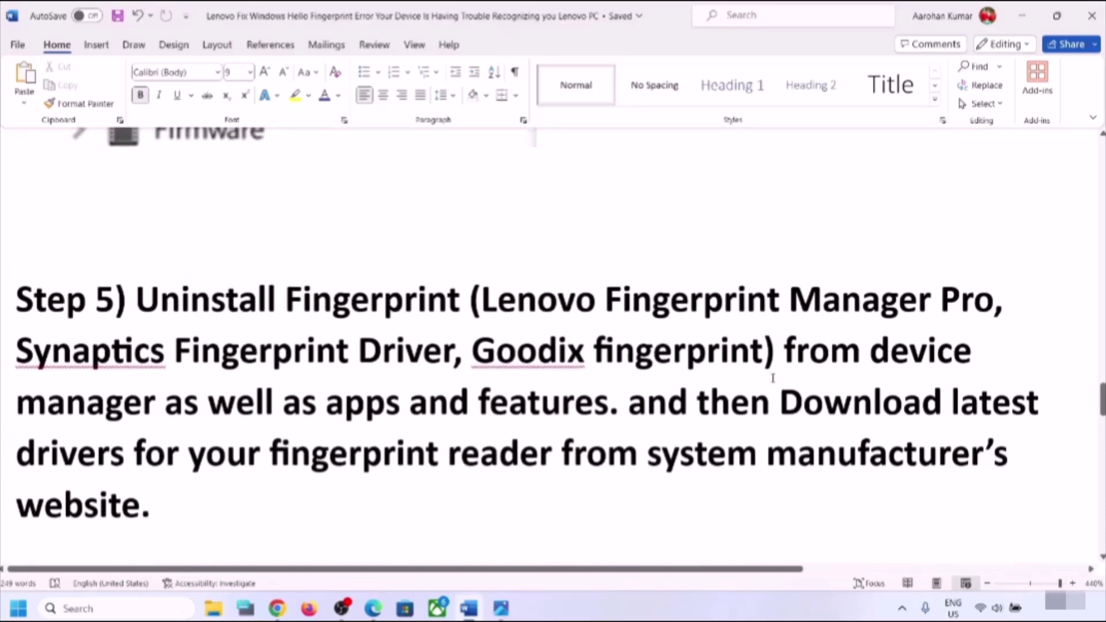
# - Open Device Manager from the Start right-click menu, move it aside, and scroll Word to the device screenshot
pyautogui.rightClick(17, 612)
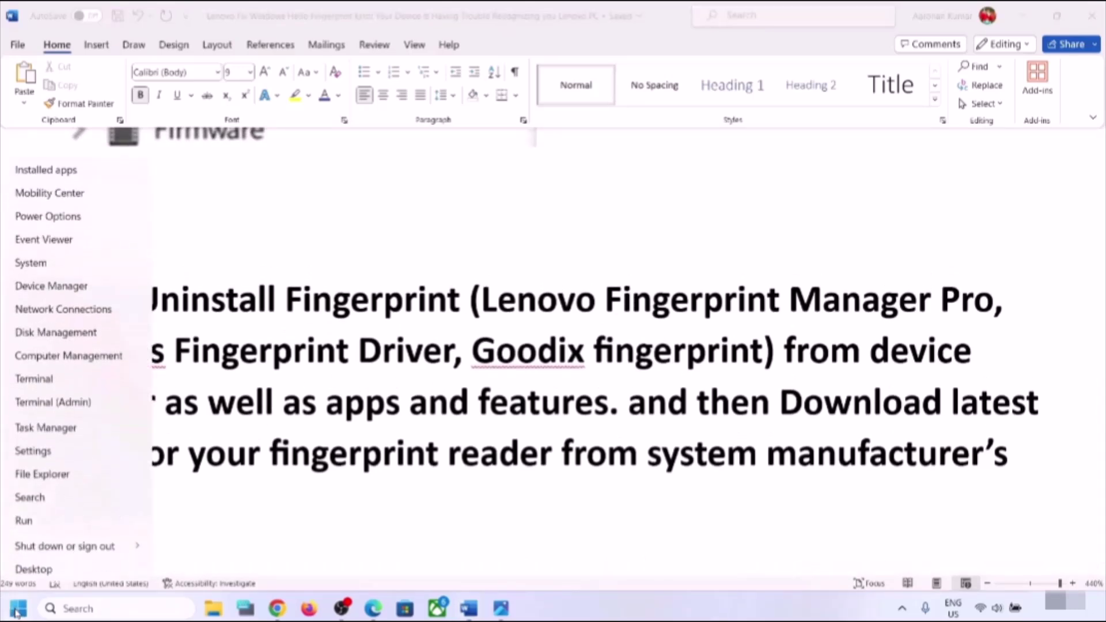
pyautogui.click(73, 284)
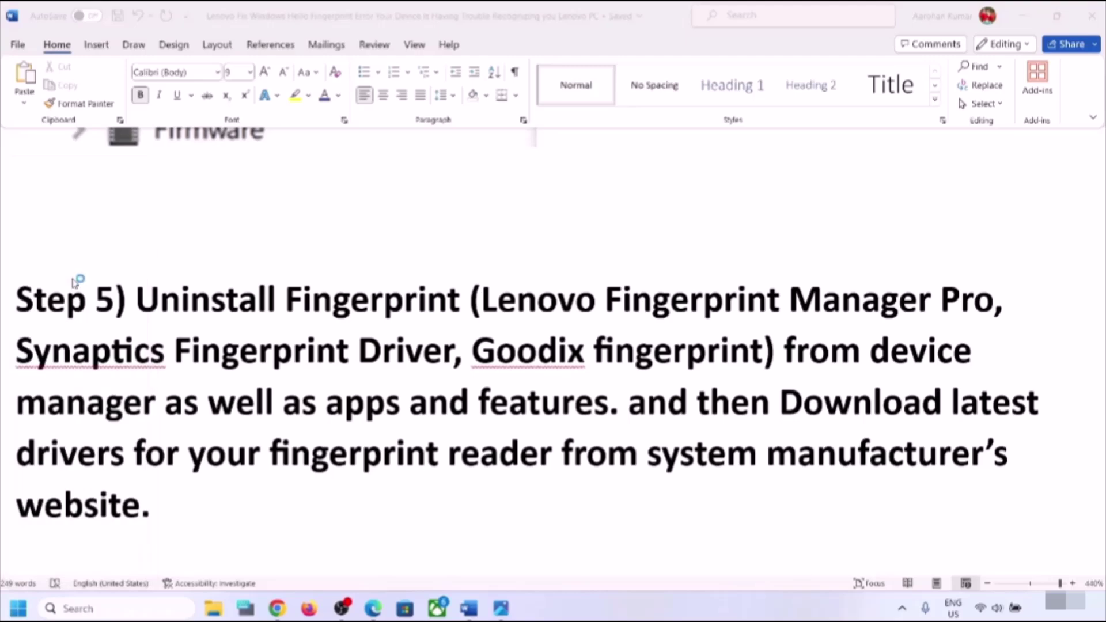
pyautogui.moveTo(395, 48); pyautogui.dragTo(751, 143)
pyautogui.click(278, 416)
pyautogui.scroll(-10, 279, 416)
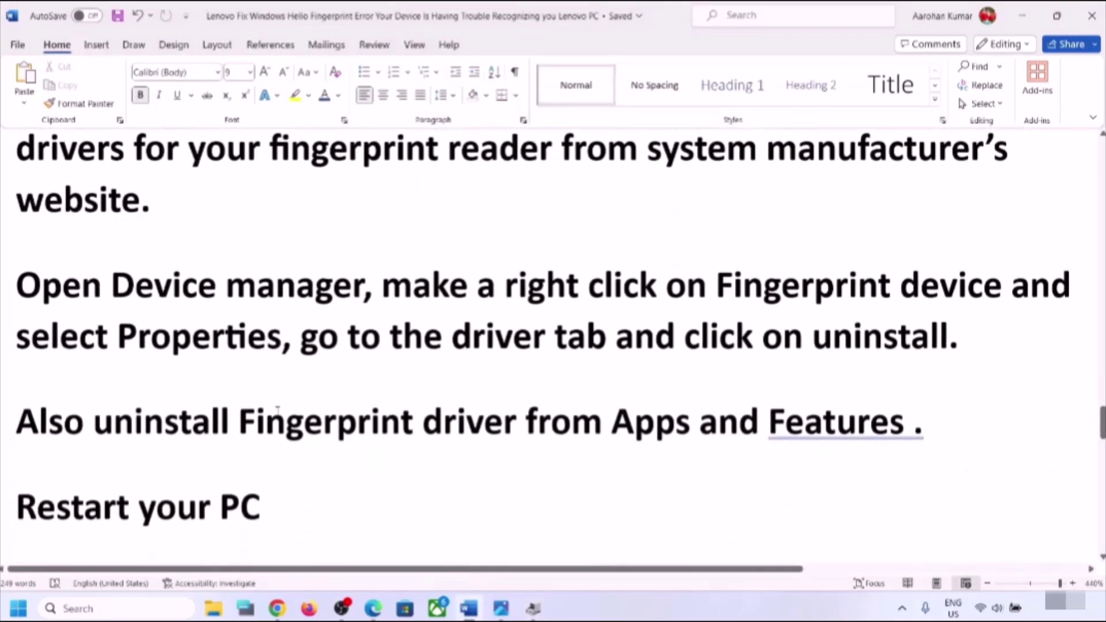
pyautogui.scroll(-3, 277, 412)
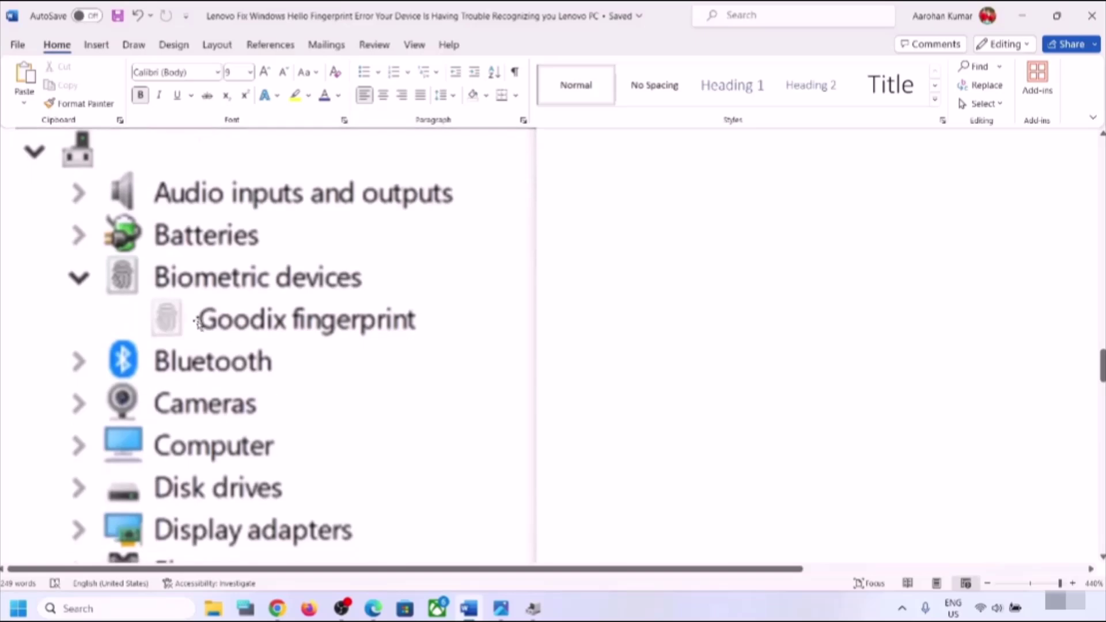
pyautogui.scroll(-1, 291, 295)
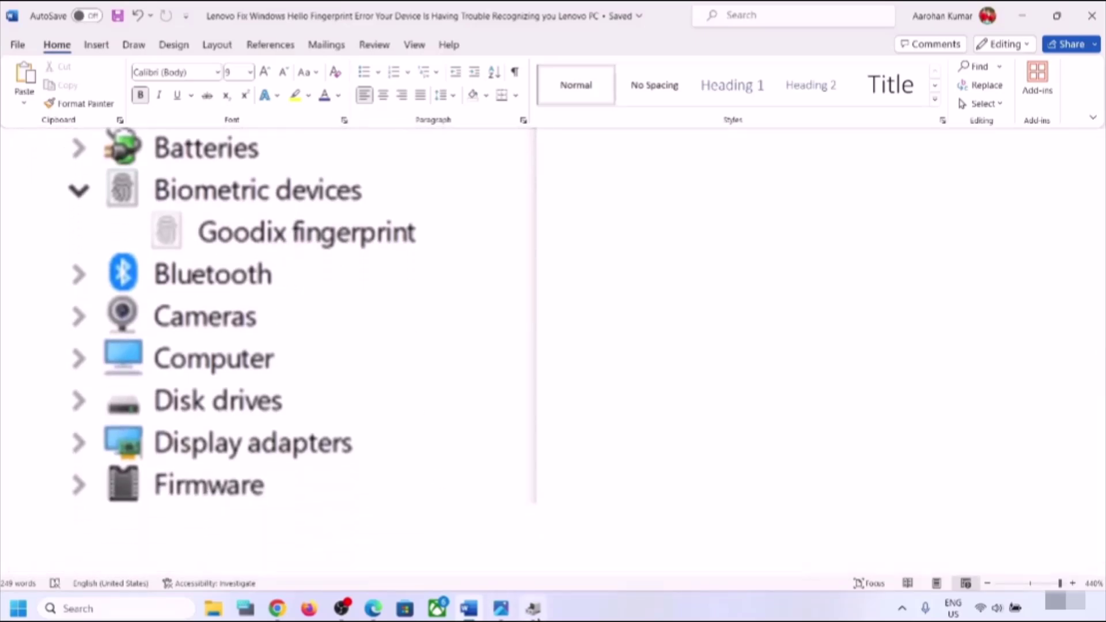
# - Start uninstalling the NVIDIA GeForce RTX 3050 Laptop GPU under Display adapters, cancel, and close Device Manager
pyautogui.click(534, 608)
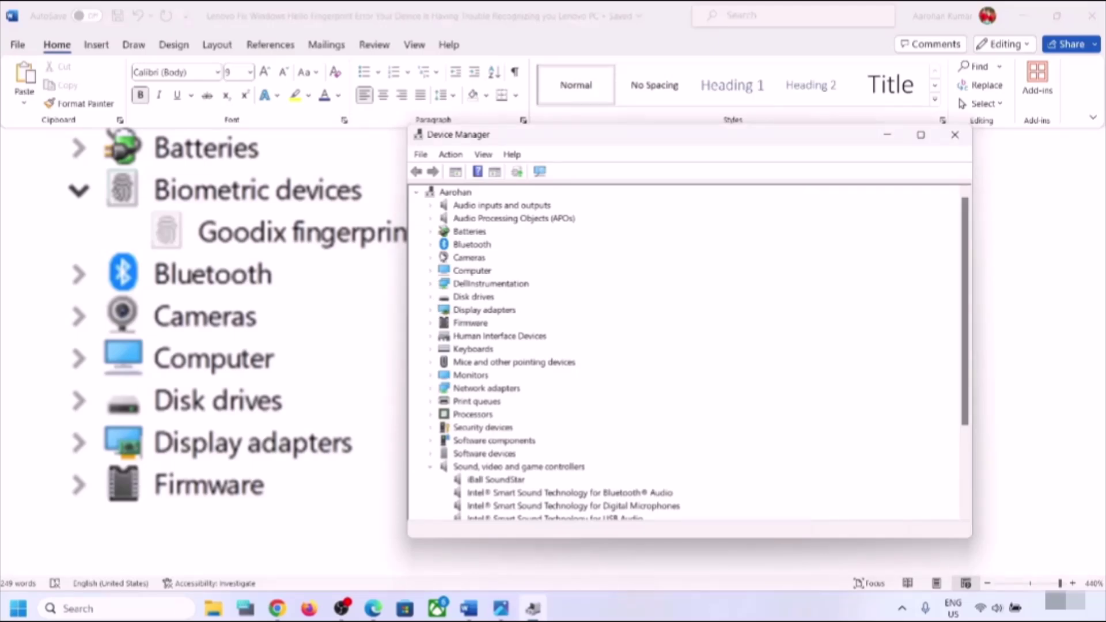
pyautogui.click(431, 311)
pyautogui.rightClick(508, 338)
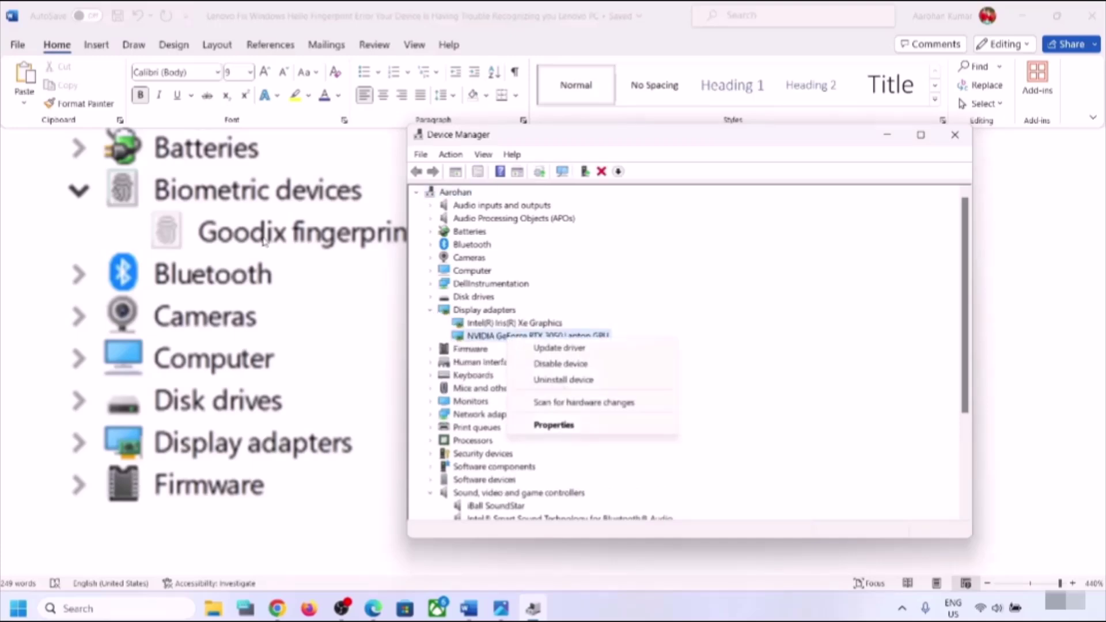
pyautogui.click(588, 381)
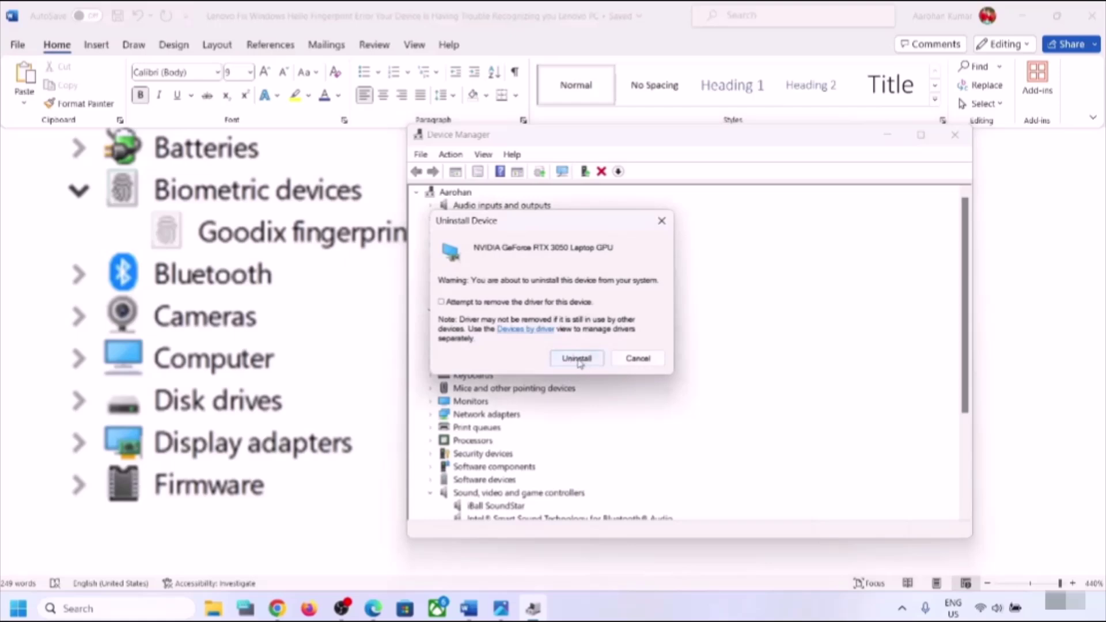
pyautogui.click(639, 361)
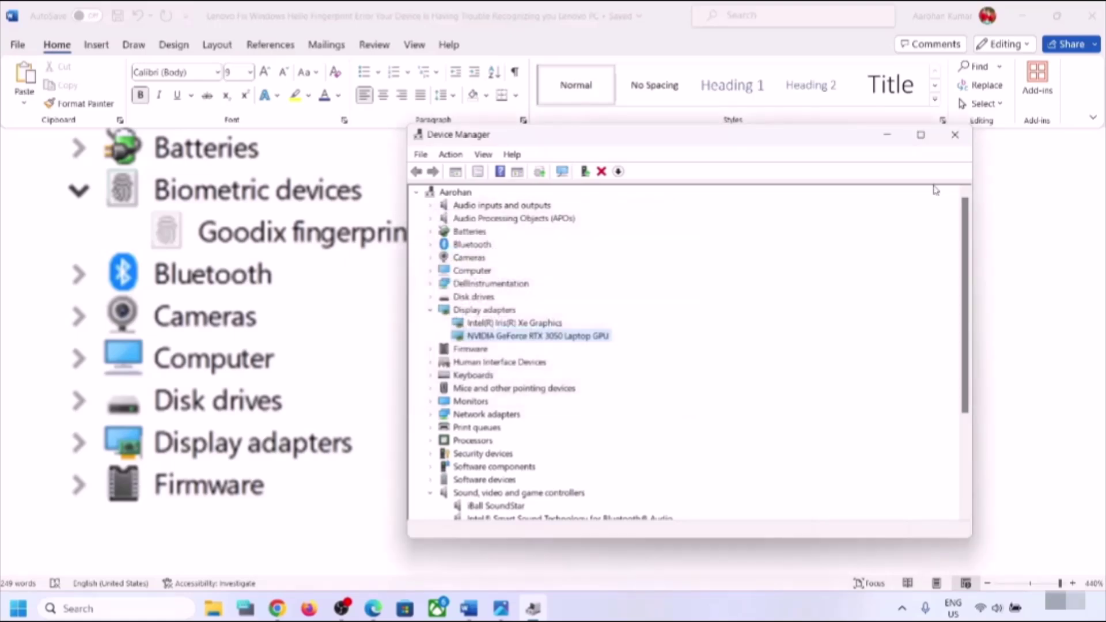
pyautogui.click(962, 135)
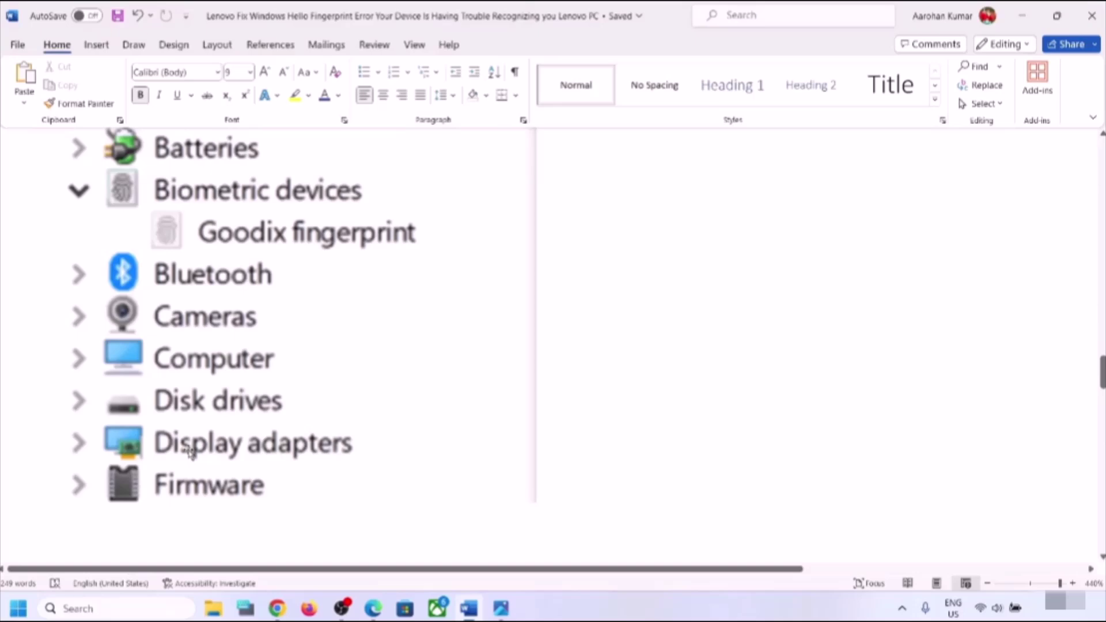
pyautogui.press('super+i')
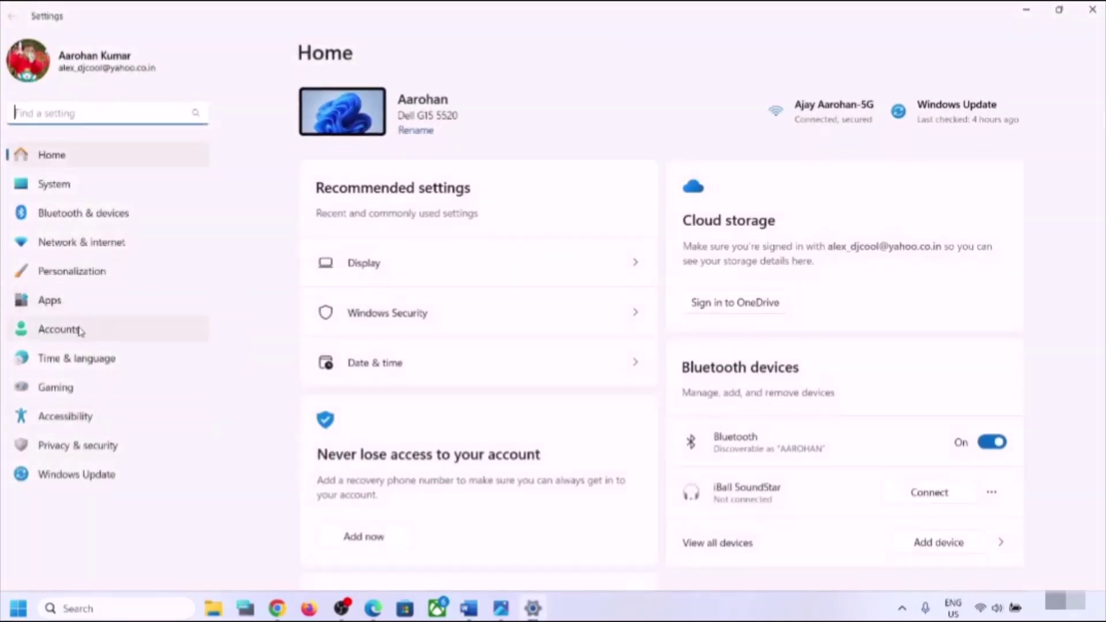
pyautogui.click(66, 307)
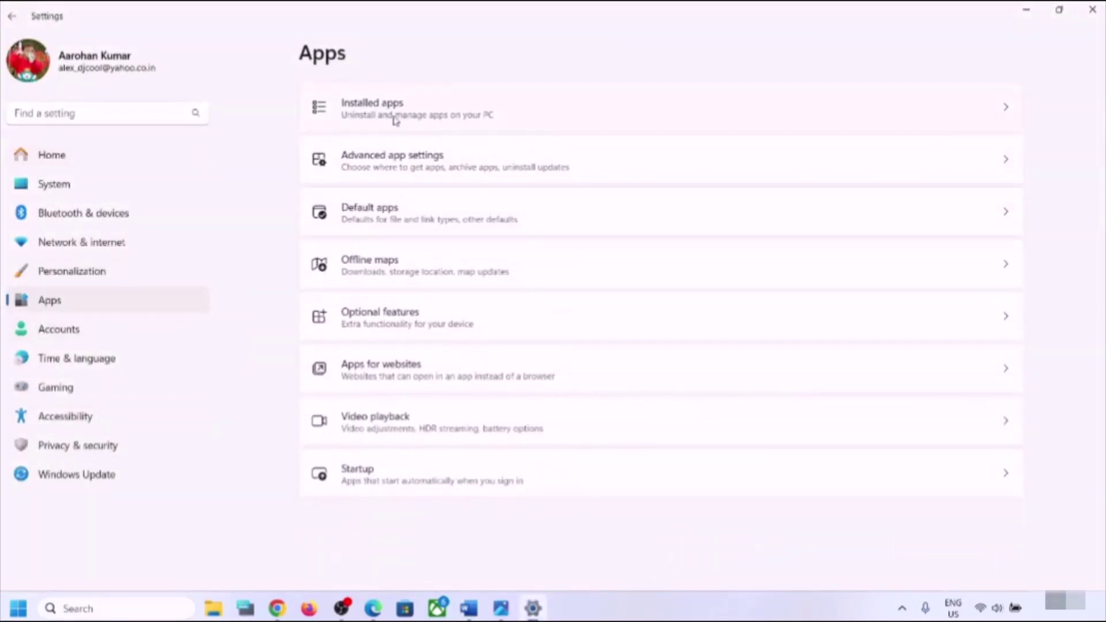
pyautogui.click(396, 120)
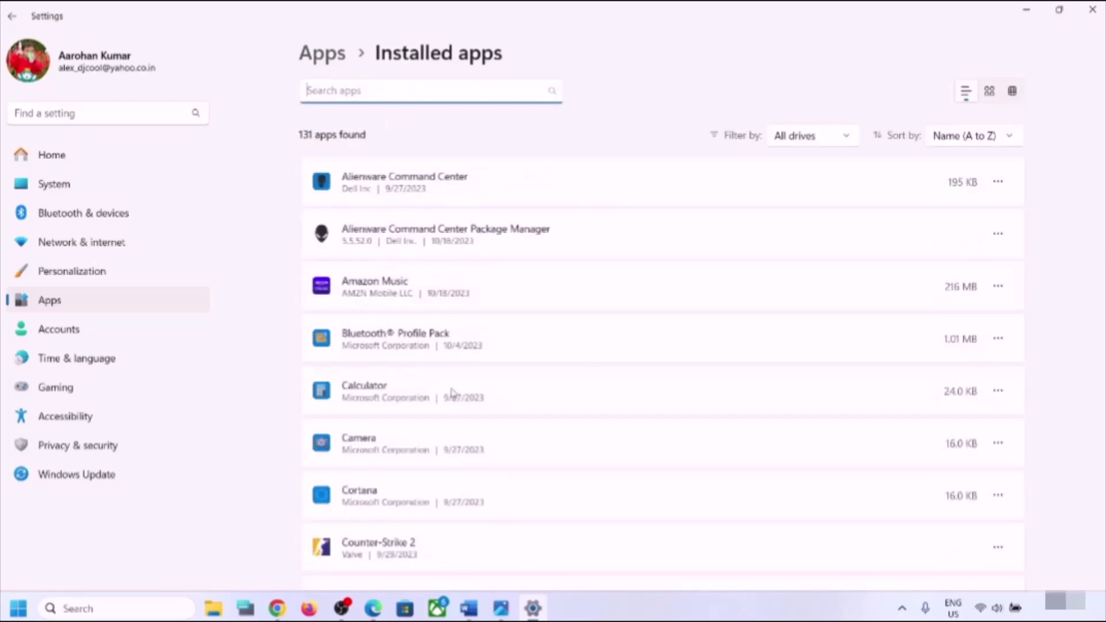
pyautogui.scroll(-15, 452, 393)
pyautogui.scroll(-5, 453, 394)
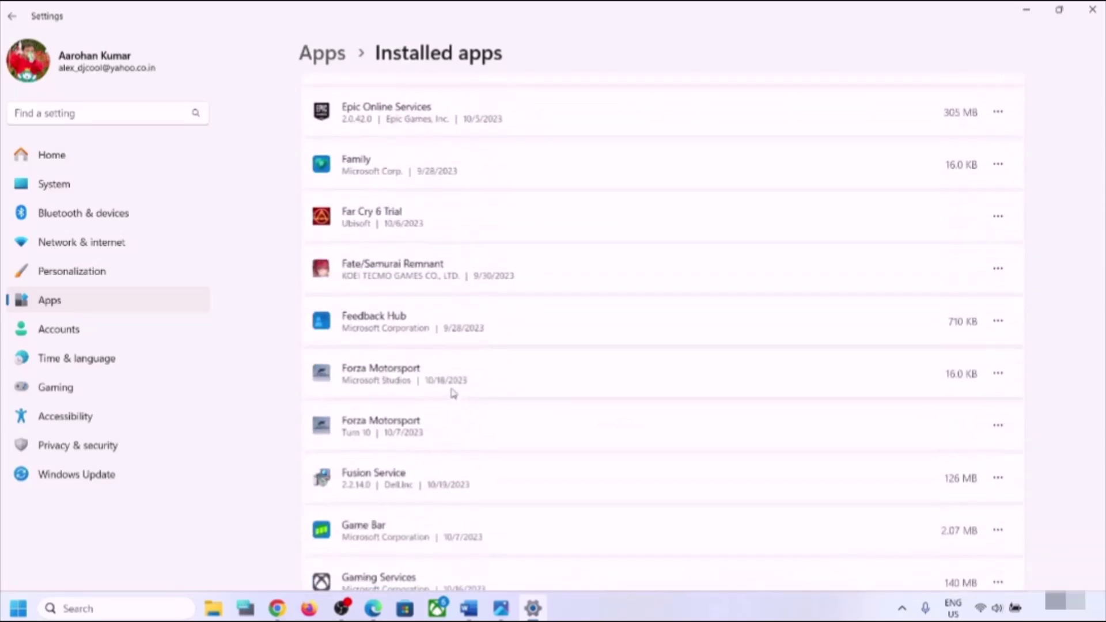
pyautogui.scroll(-2, 679, 321)
pyautogui.scroll(-1, 680, 321)
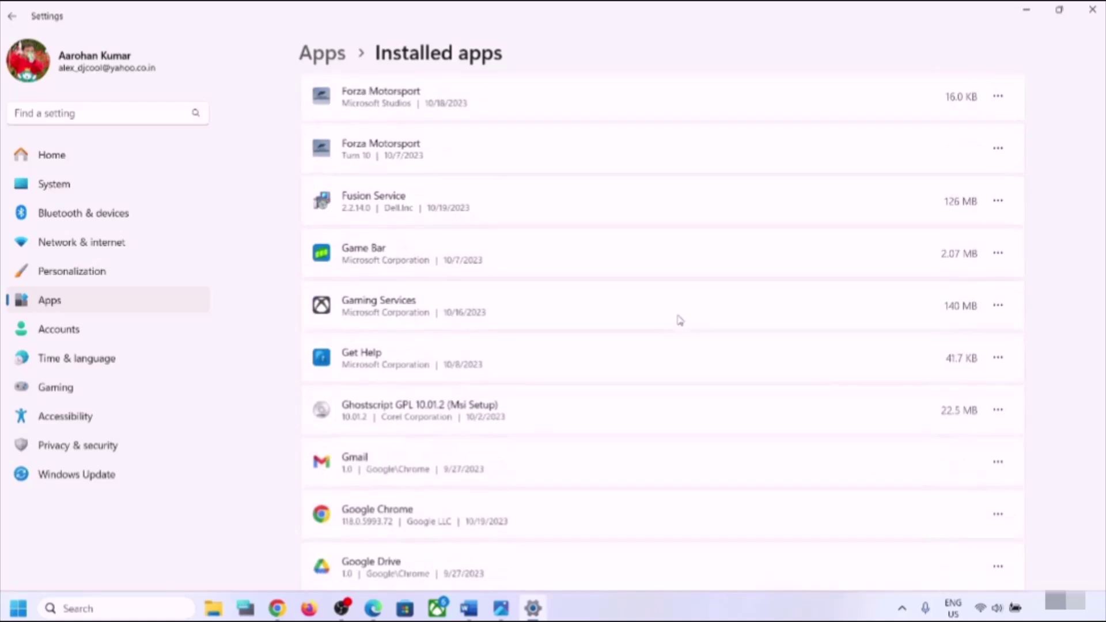
pyautogui.click(1005, 312)
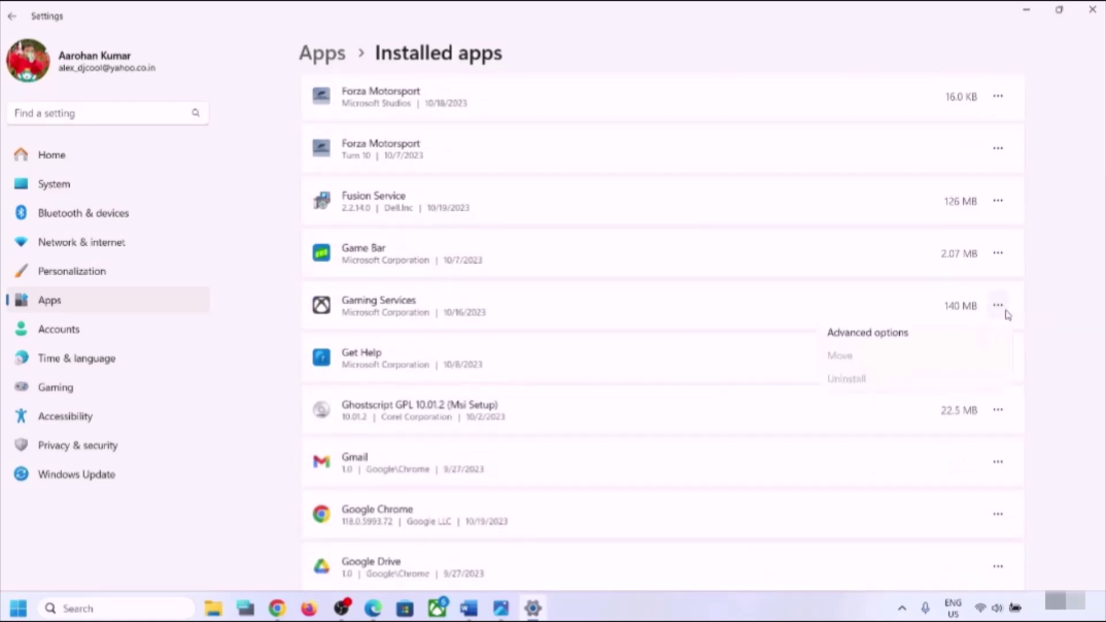
pyautogui.click(989, 413)
pyautogui.click(1007, 413)
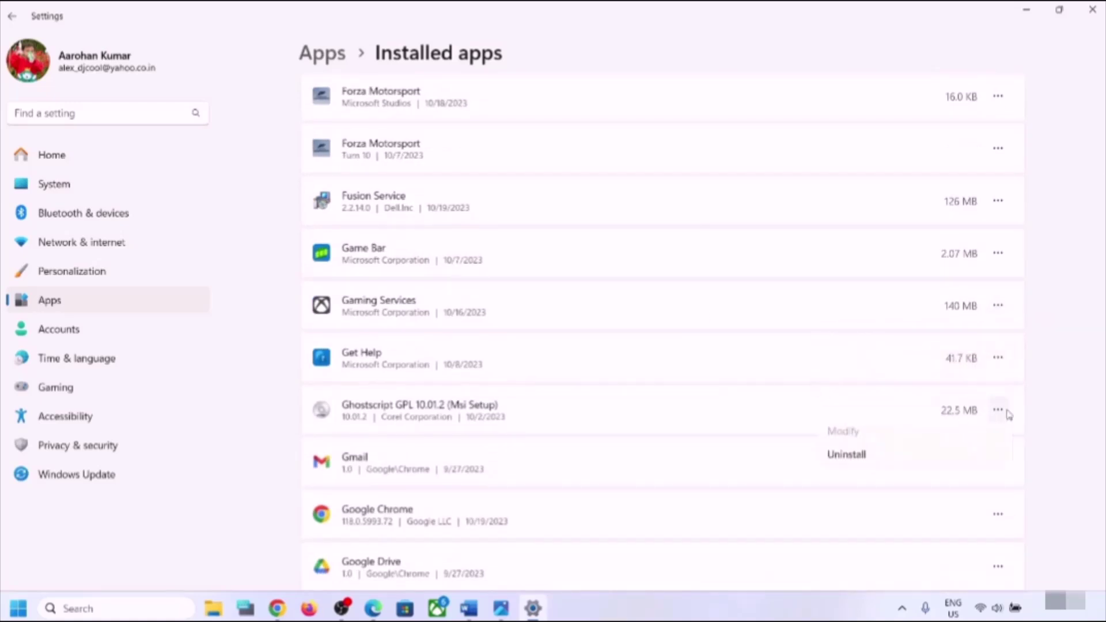
pyautogui.click(1079, 358)
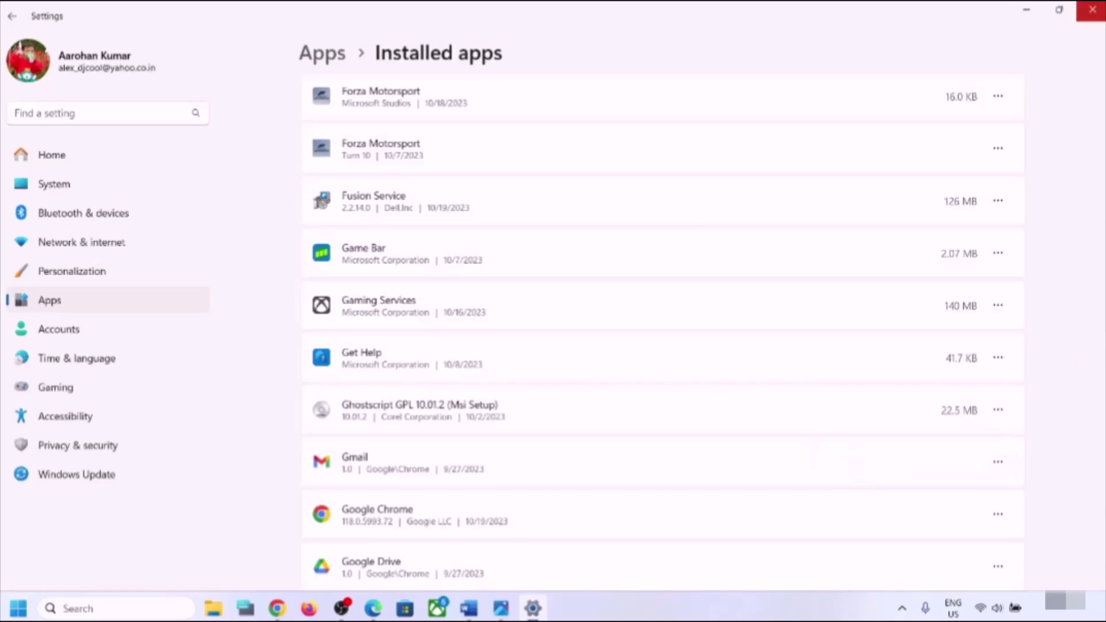
pyautogui.click(1092, 9)
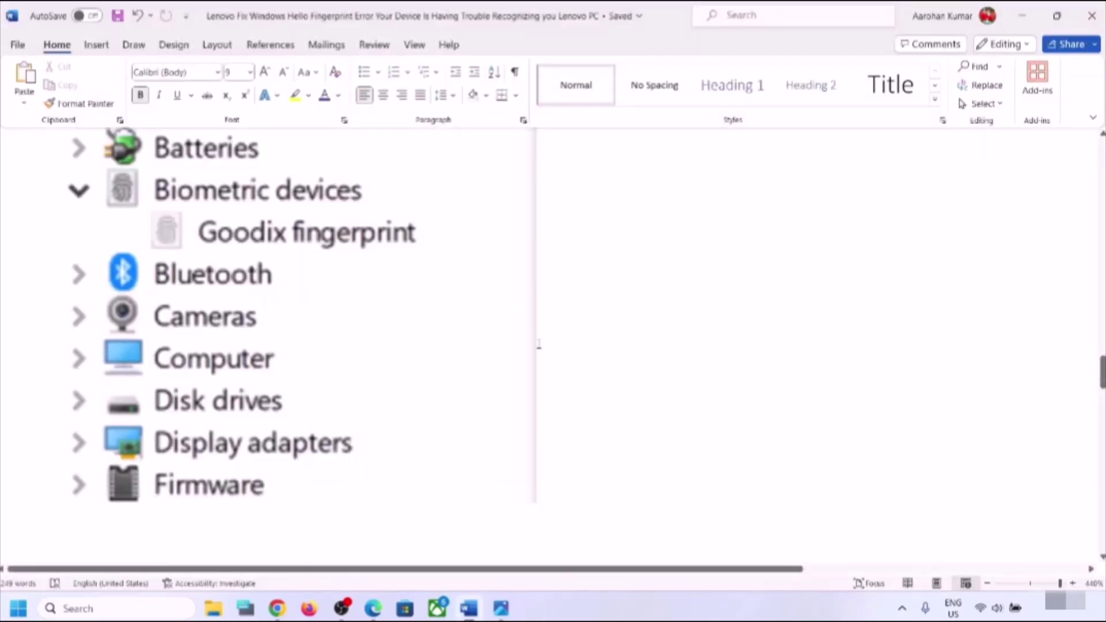
pyautogui.scroll(5, 539, 345)
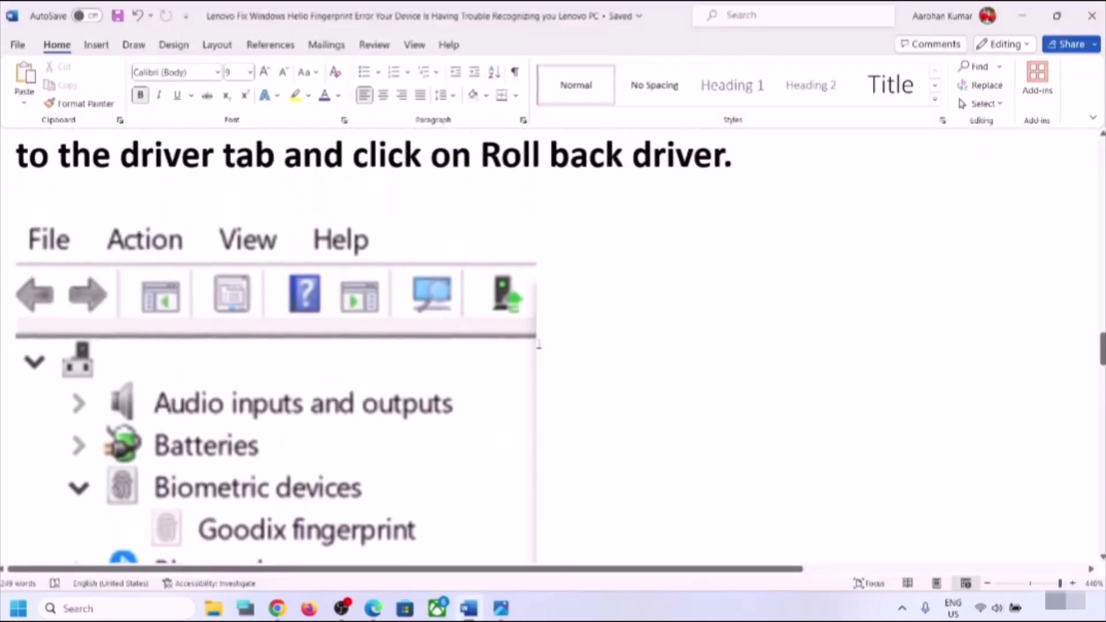
pyautogui.scroll(-10, 540, 345)
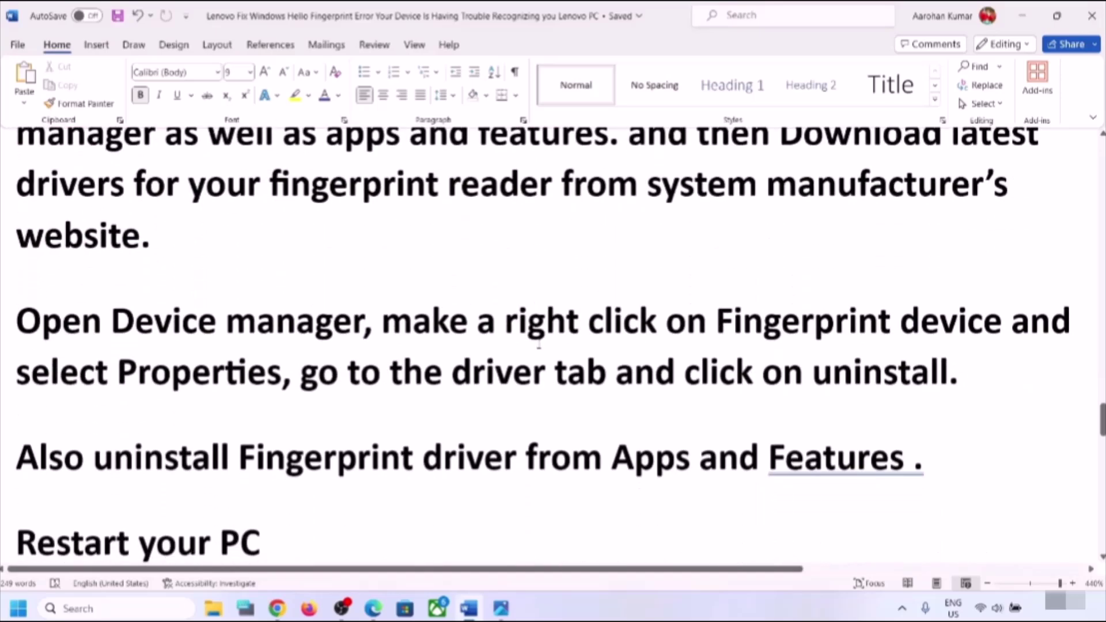
pyautogui.scroll(2, 539, 344)
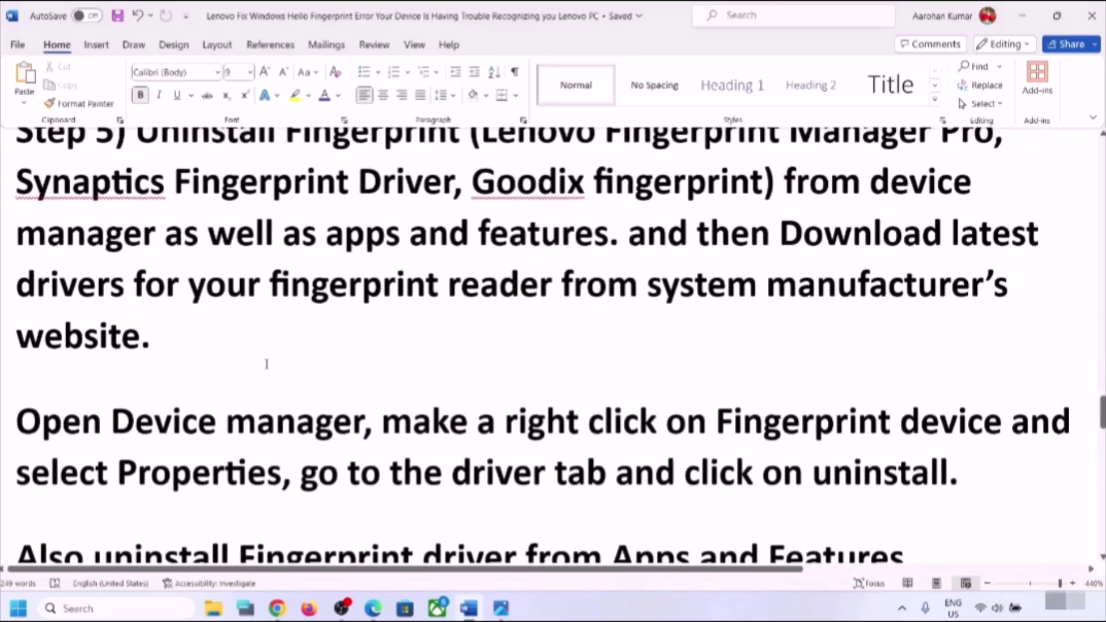
pyautogui.scroll(1, 181, 278)
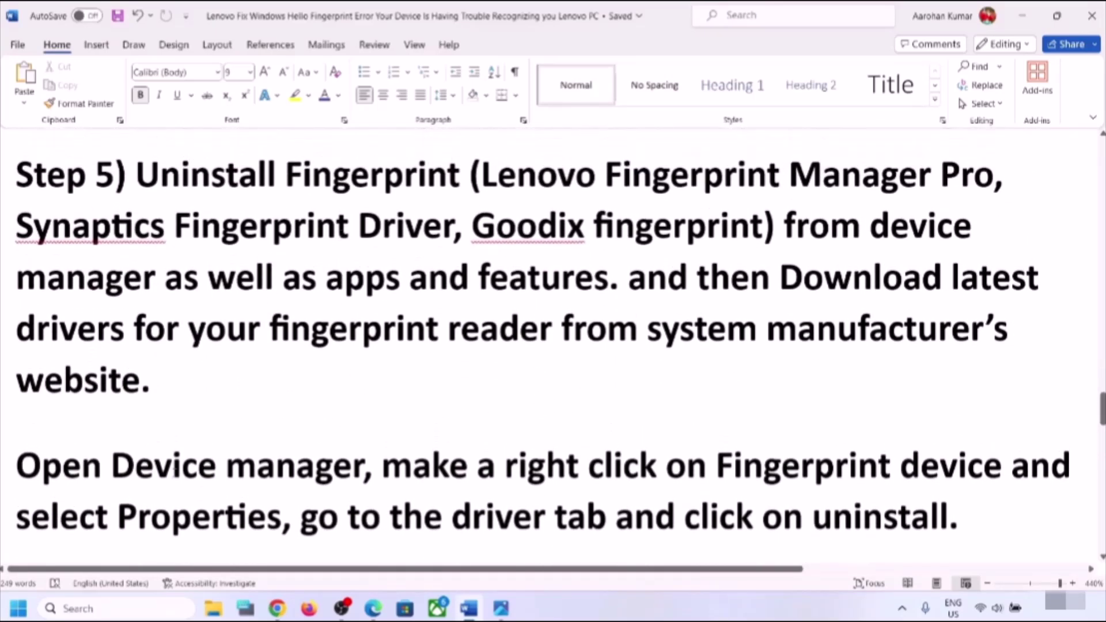
pyautogui.click(18, 609)
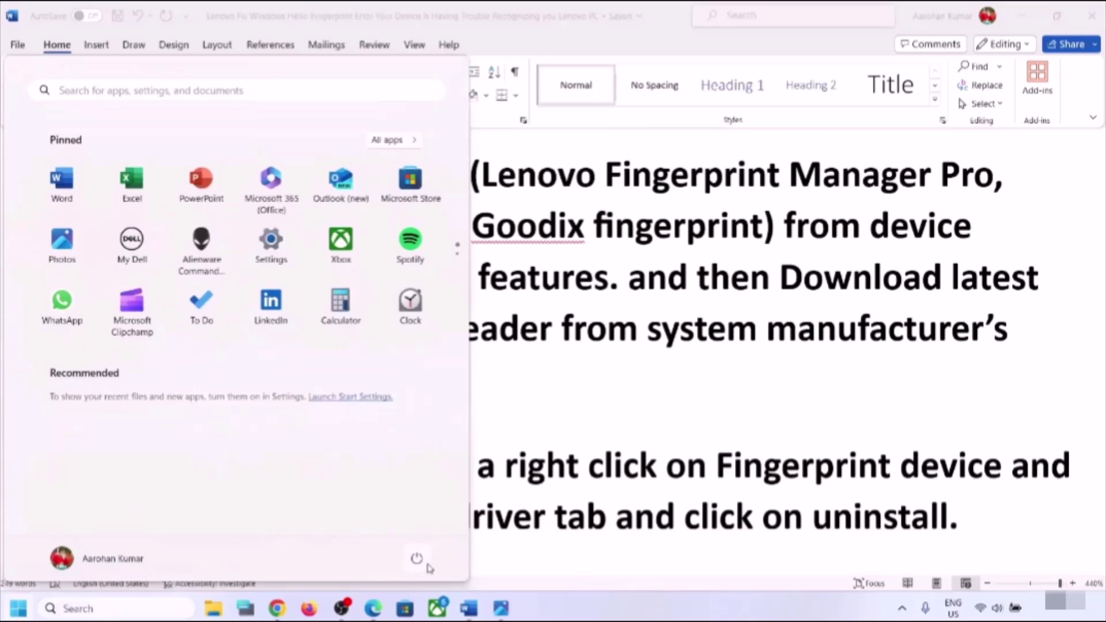
pyautogui.click(416, 558)
pyautogui.click(634, 413)
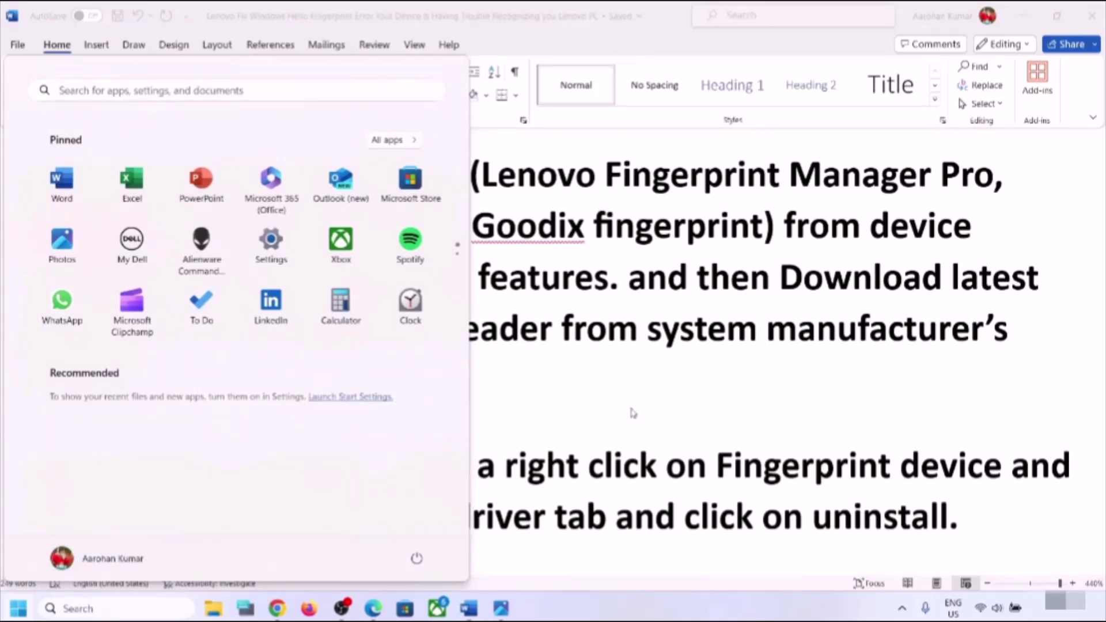
pyautogui.click(634, 413)
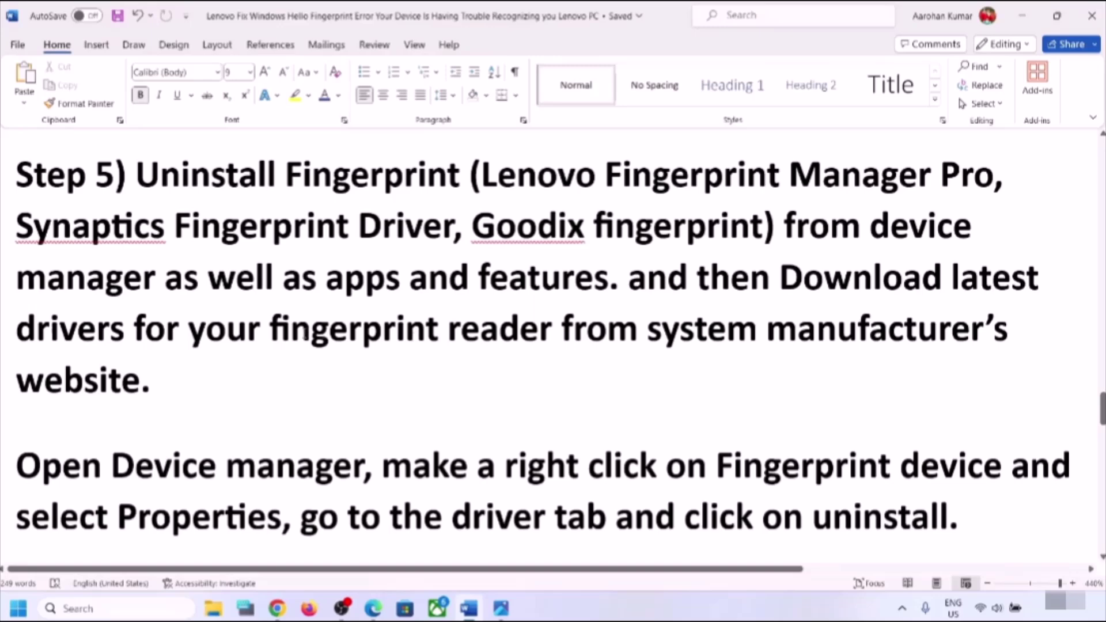
pyautogui.moveTo(628, 278); pyautogui.dragTo(182, 384)
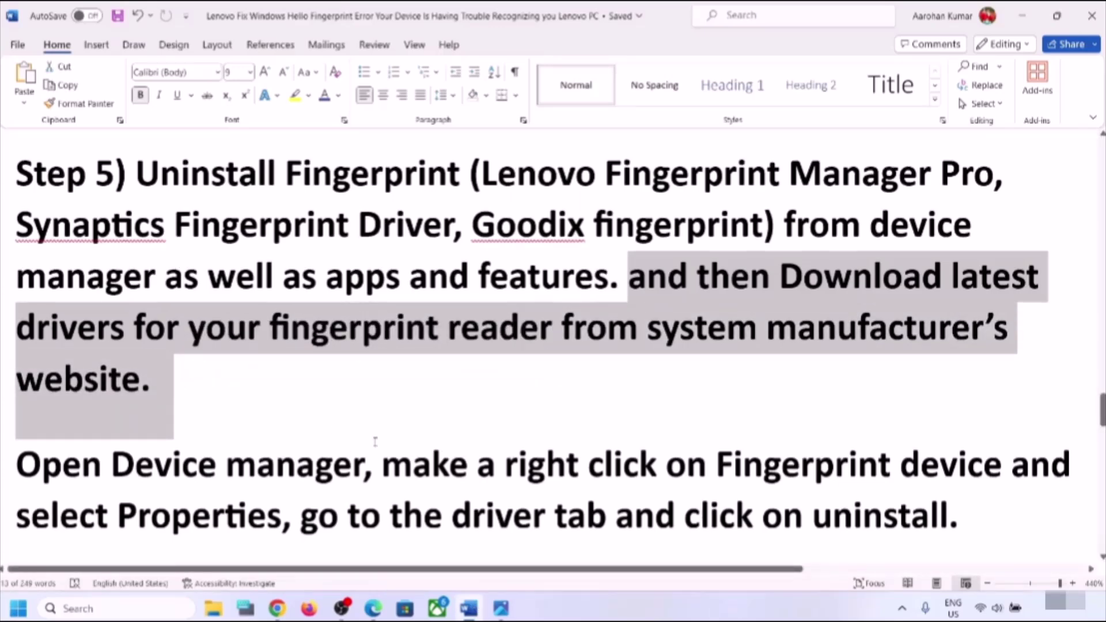
pyautogui.scroll(-1, 541, 346)
pyautogui.scroll(-1, 369, 443)
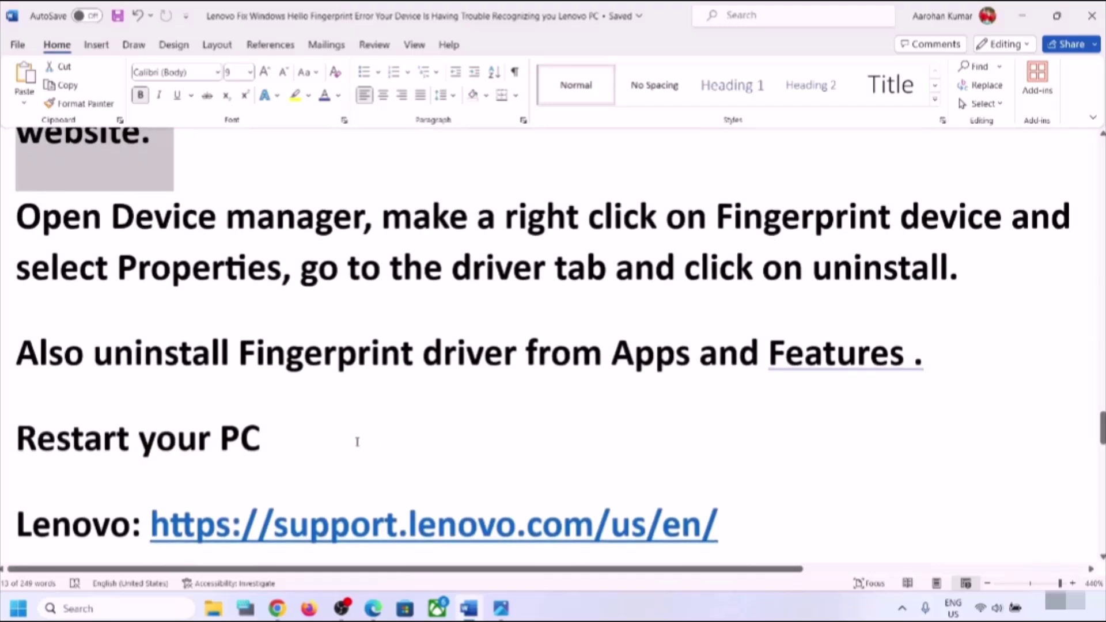
pyautogui.scroll(-3, 271, 444)
pyautogui.scroll(1, 272, 444)
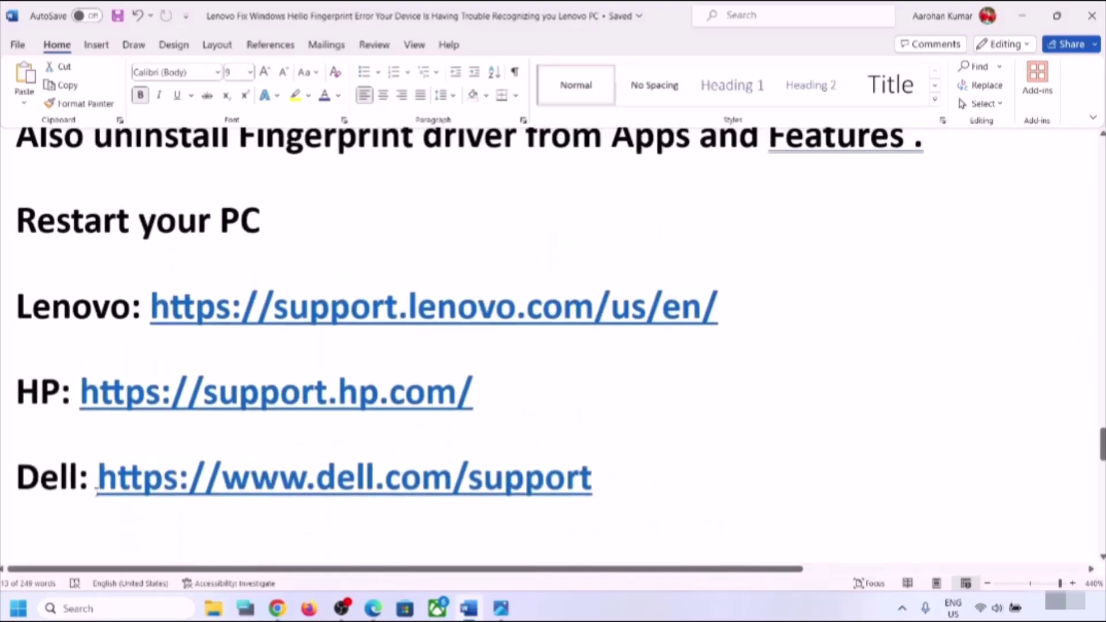
pyautogui.scroll(3, 252, 375)
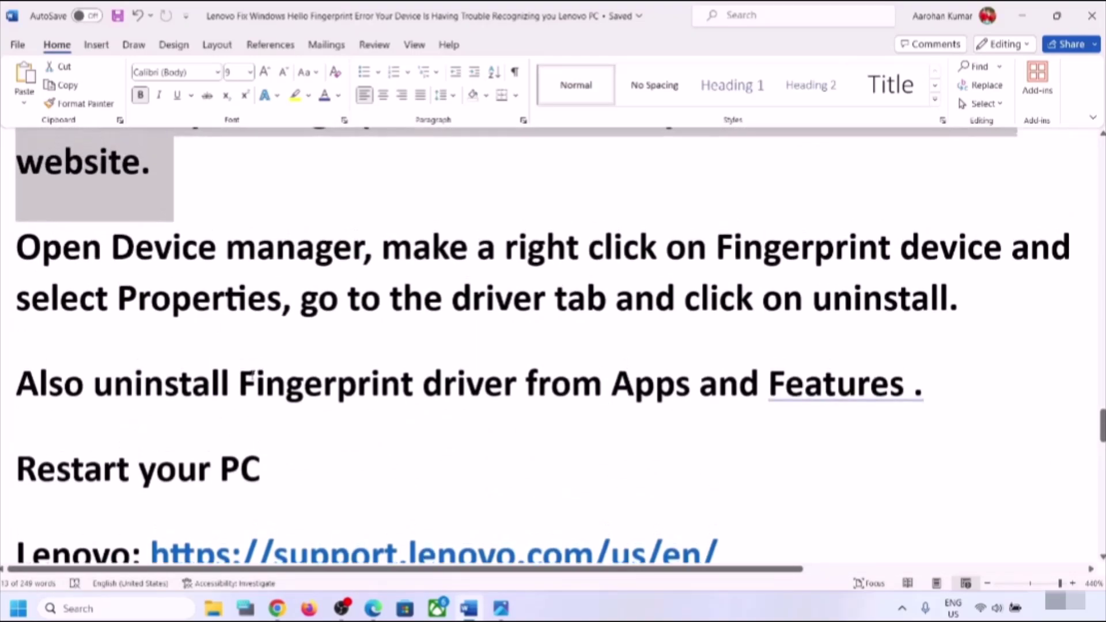
pyautogui.scroll(-1, 252, 375)
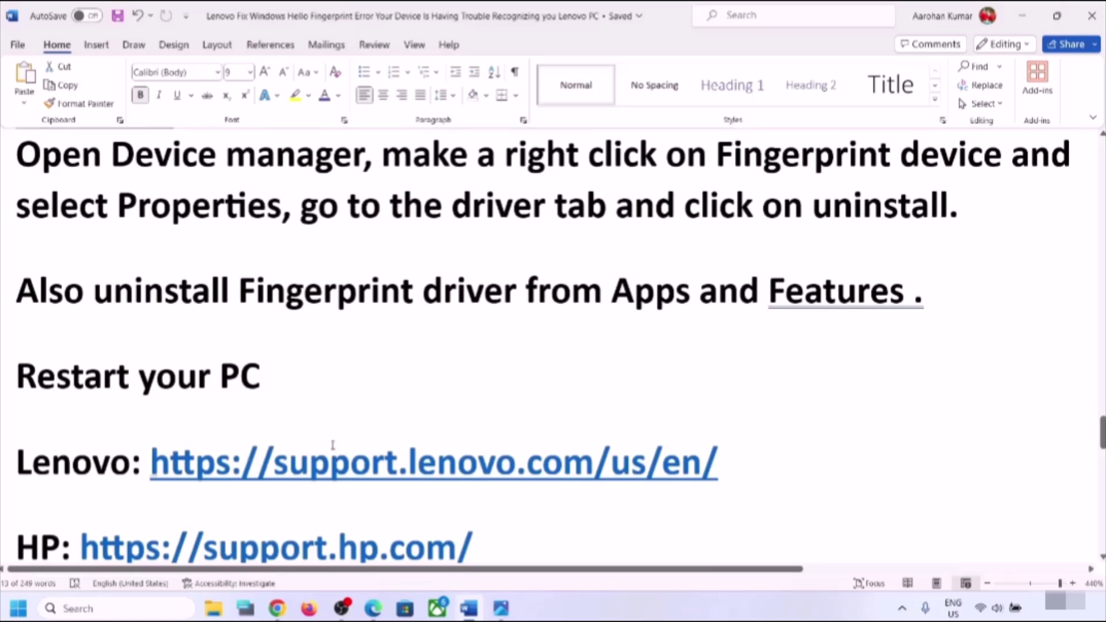
pyautogui.scroll(-1, 333, 446)
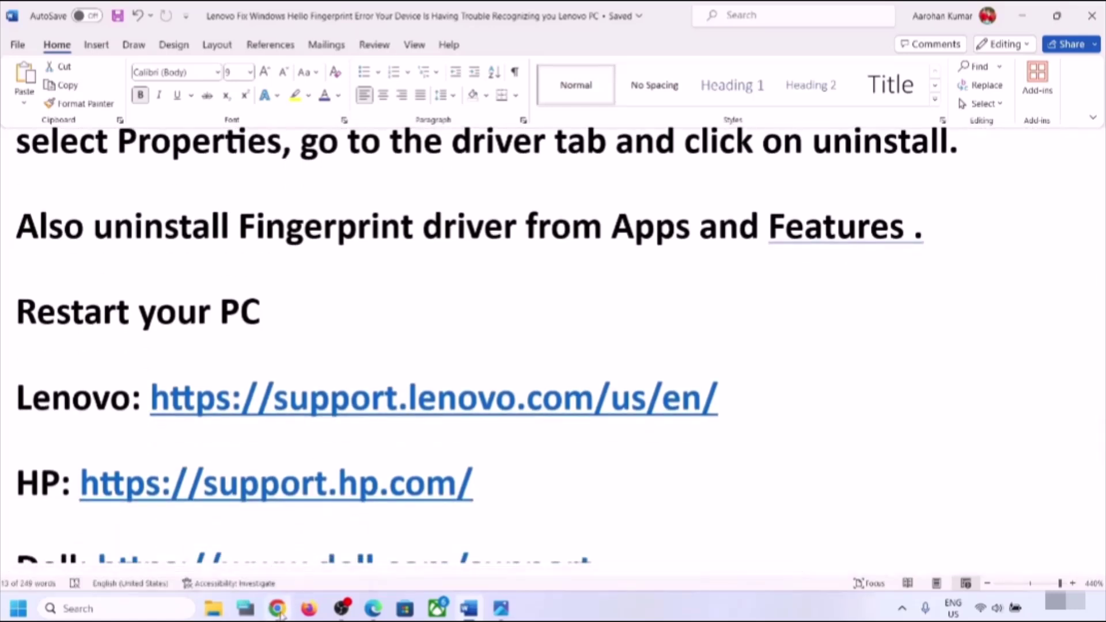
# - On Lenovo's product page in Chrome, browse Laptops and pick the 100 Series (ideapad) series
pyautogui.click(277, 608)
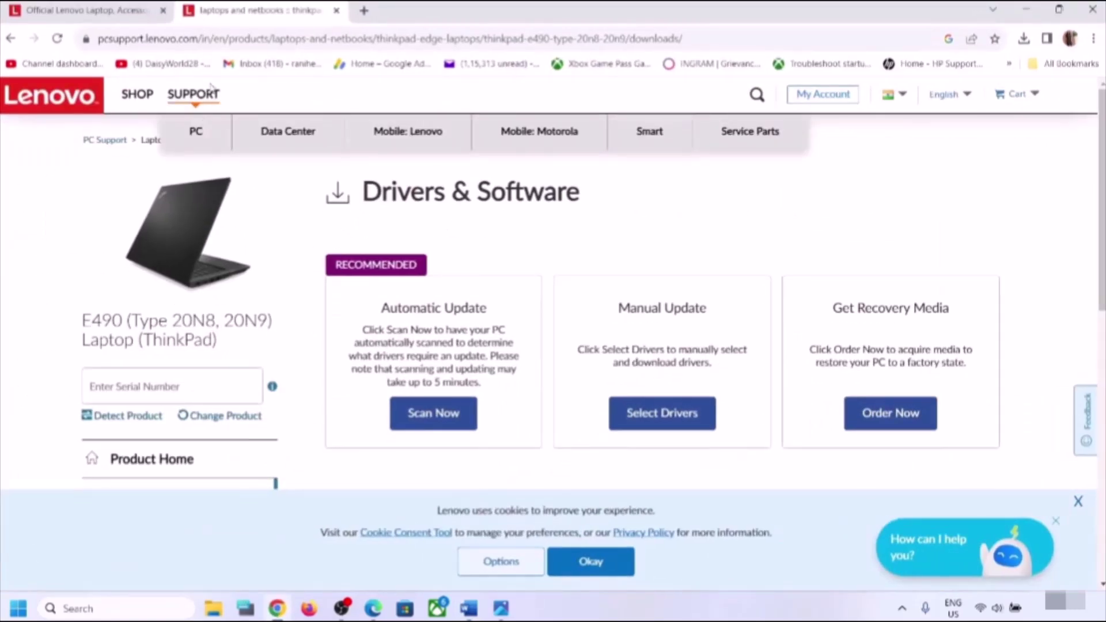
pyautogui.click(124, 12)
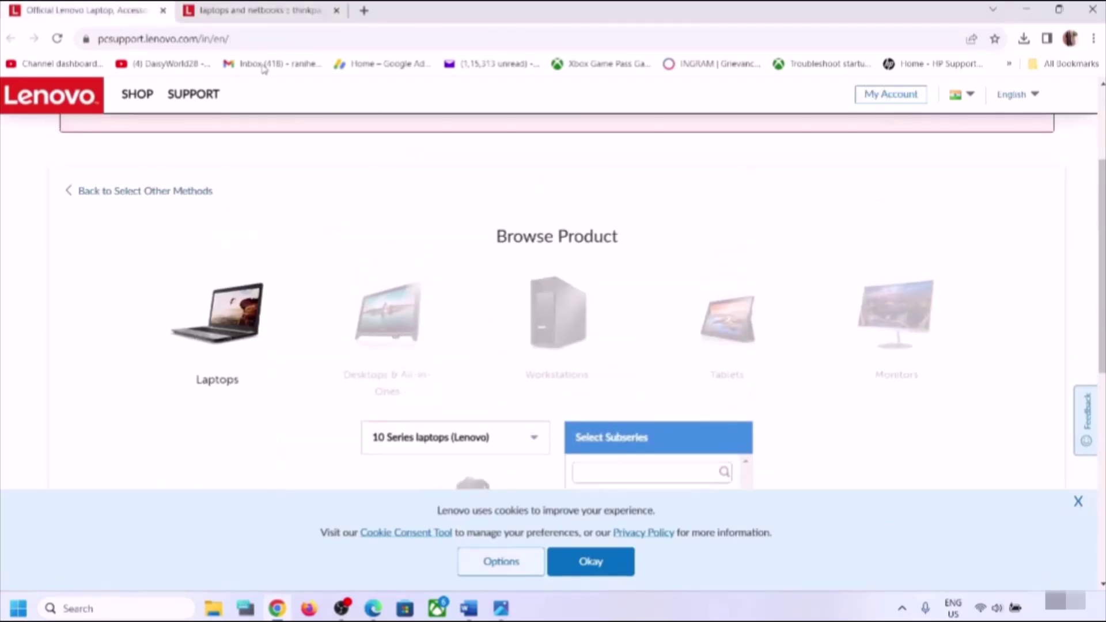
pyautogui.scroll(-1, 419, 301)
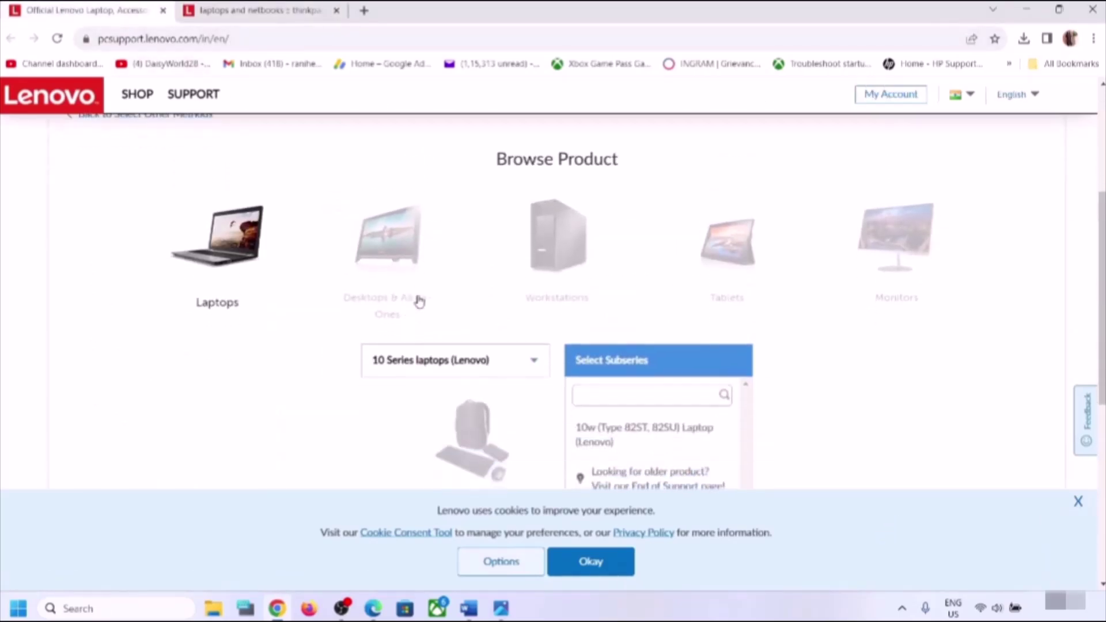
pyautogui.click(234, 256)
pyautogui.scroll(-1, 449, 333)
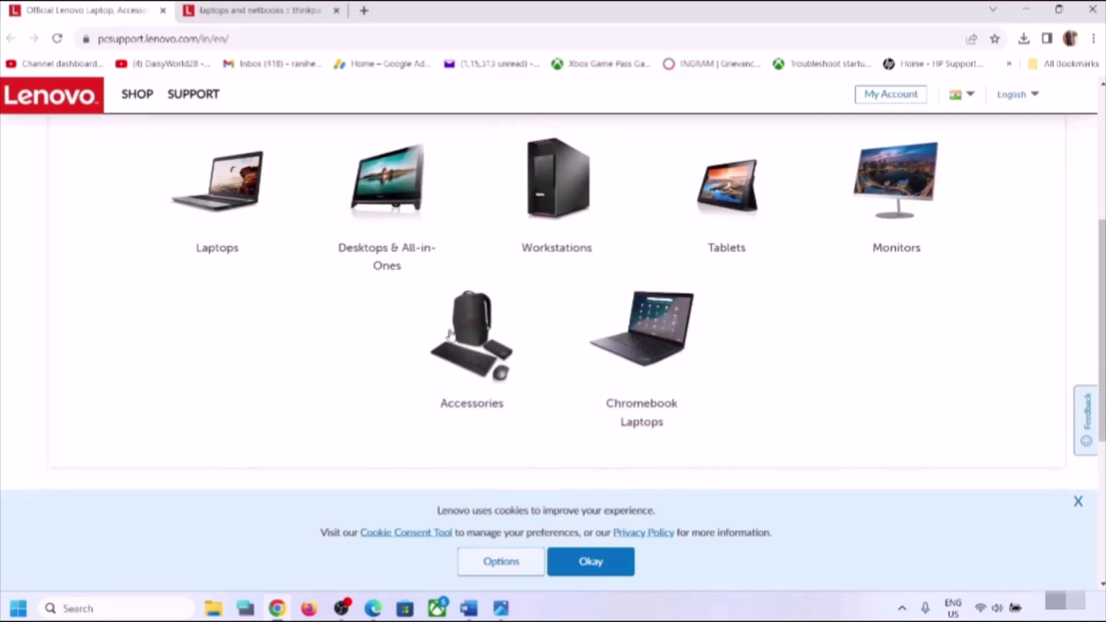
pyautogui.click(230, 192)
pyautogui.click(469, 318)
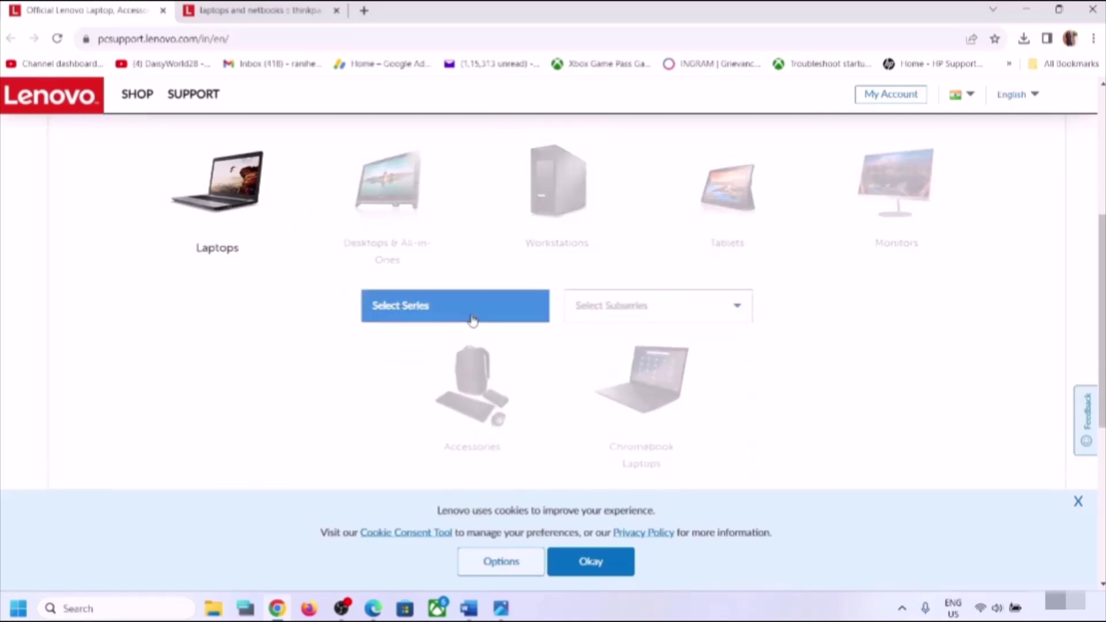
pyautogui.scroll(-1, 467, 402)
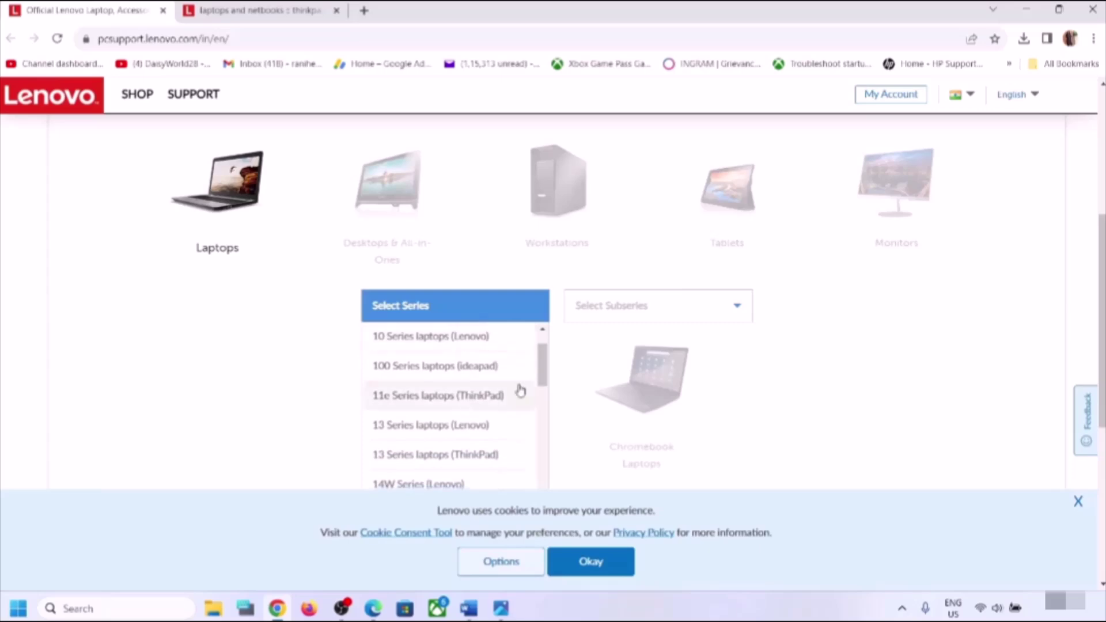
pyautogui.click(518, 368)
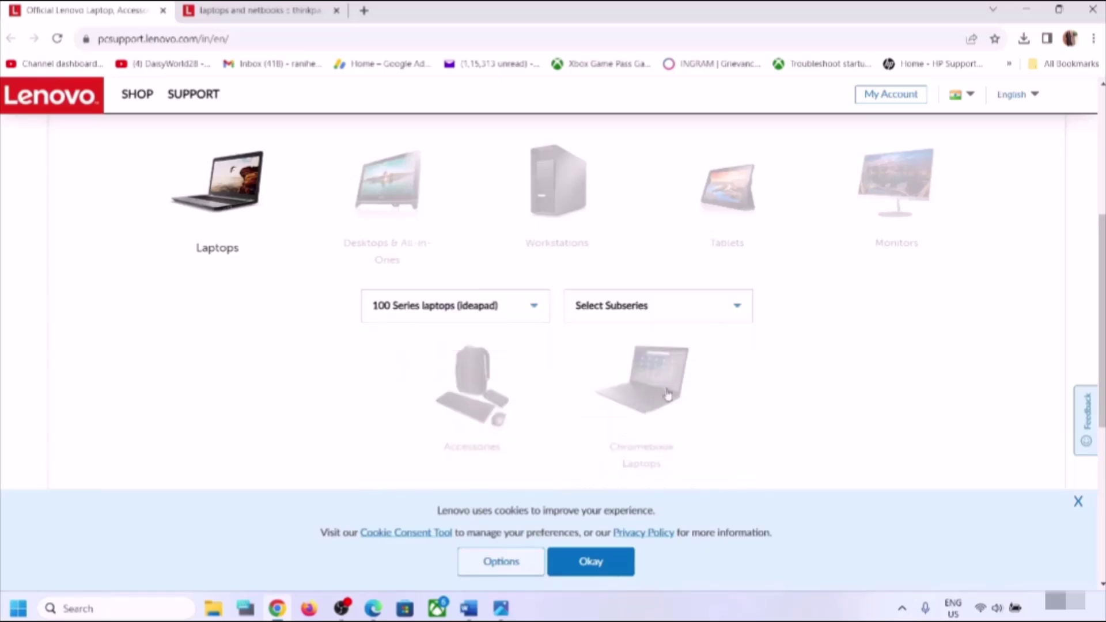
# - Switch to the ThinkPad E490 Drivers & Software tab and scroll down the page
pyautogui.click(233, 3)
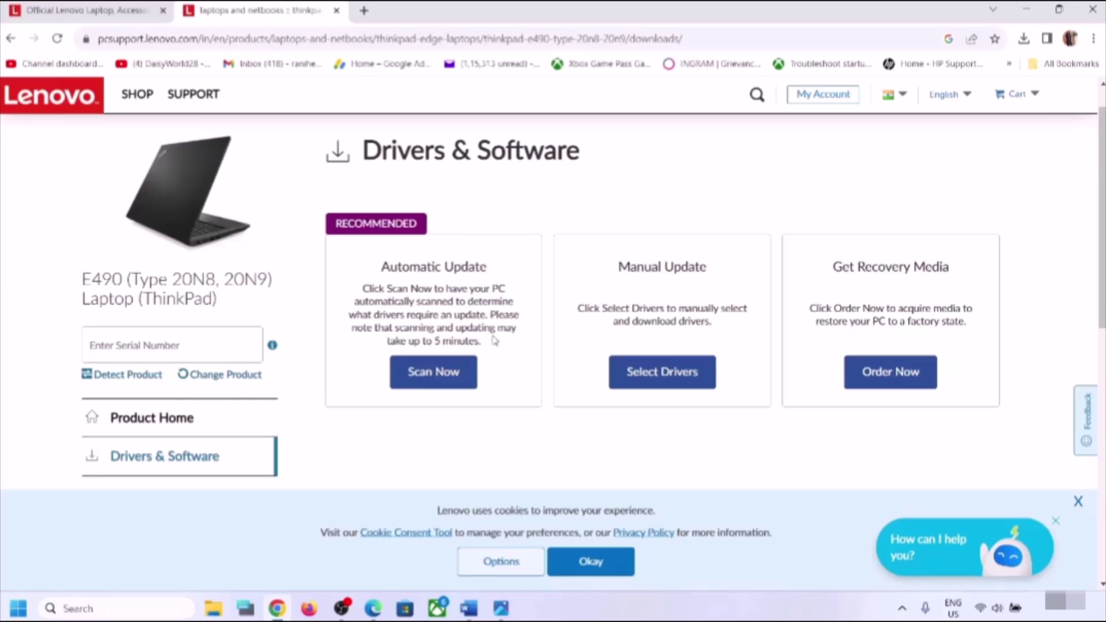
pyautogui.scroll(-1, 494, 340)
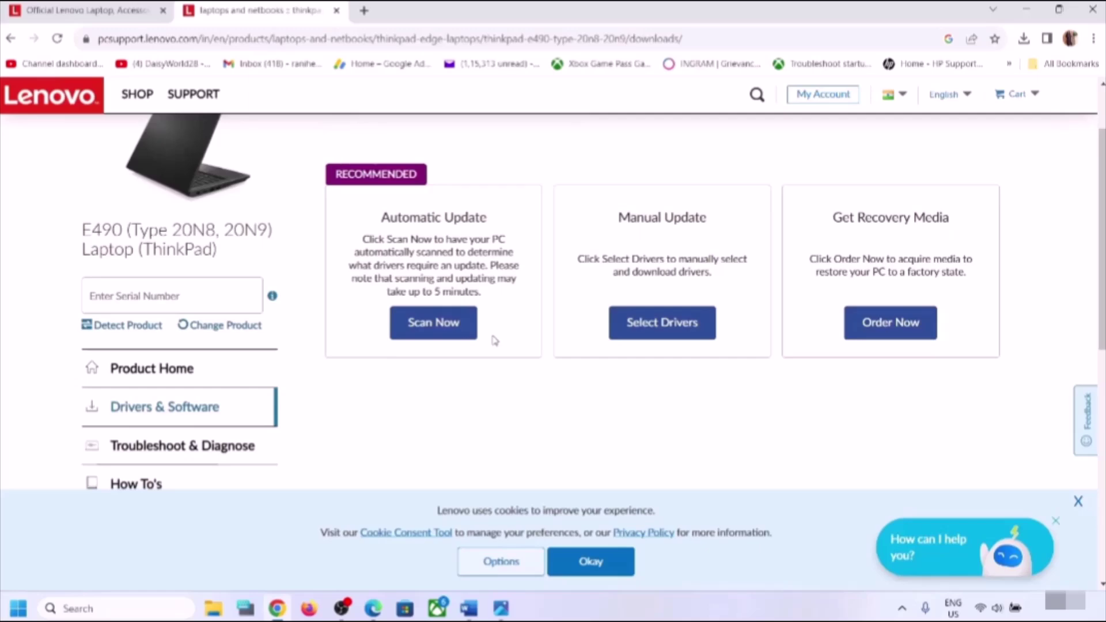
pyautogui.scroll(-1, 491, 340)
pyautogui.scroll(-1, 543, 395)
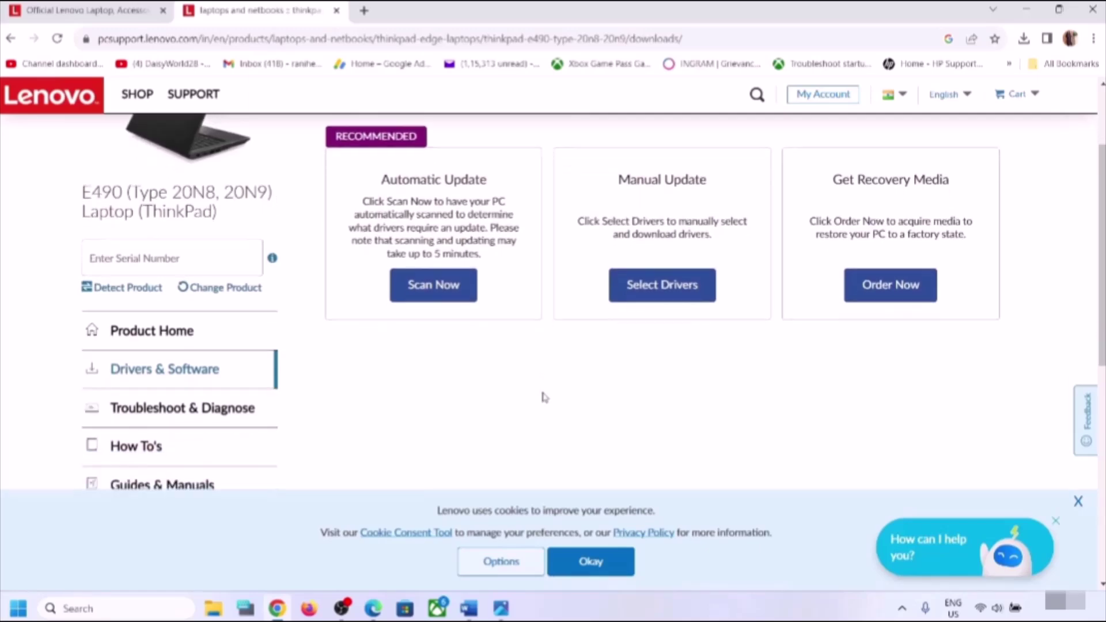
# - Under Select Drivers, choose the Fingerprint Reader category to list Synaptics Fingerprint Driver 5.2.326.26
pyautogui.click(658, 295)
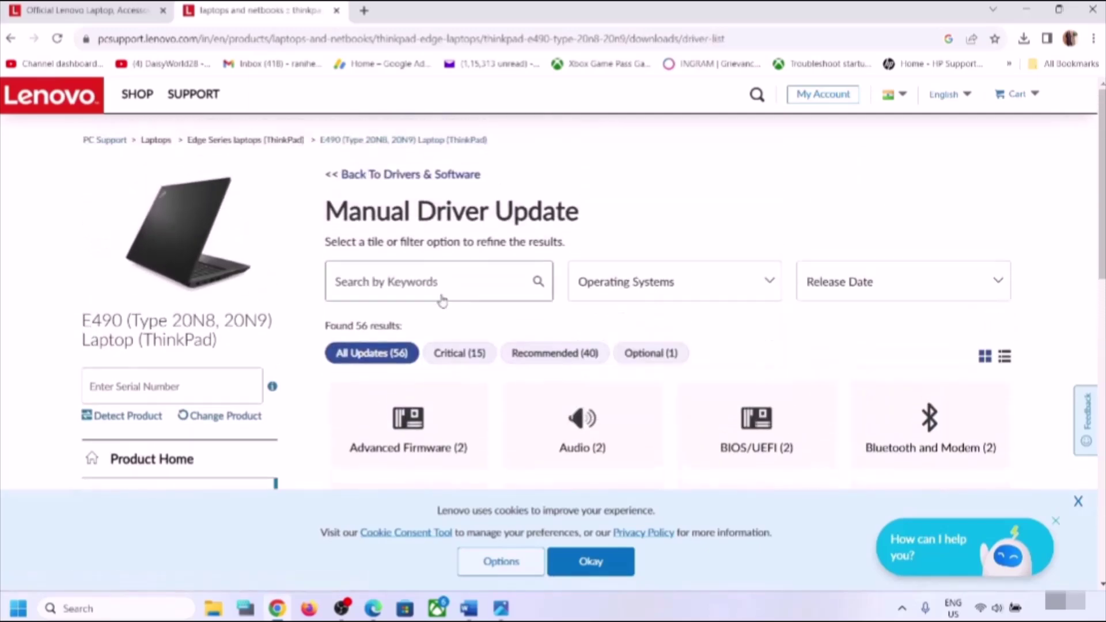
pyautogui.scroll(-2, 442, 301)
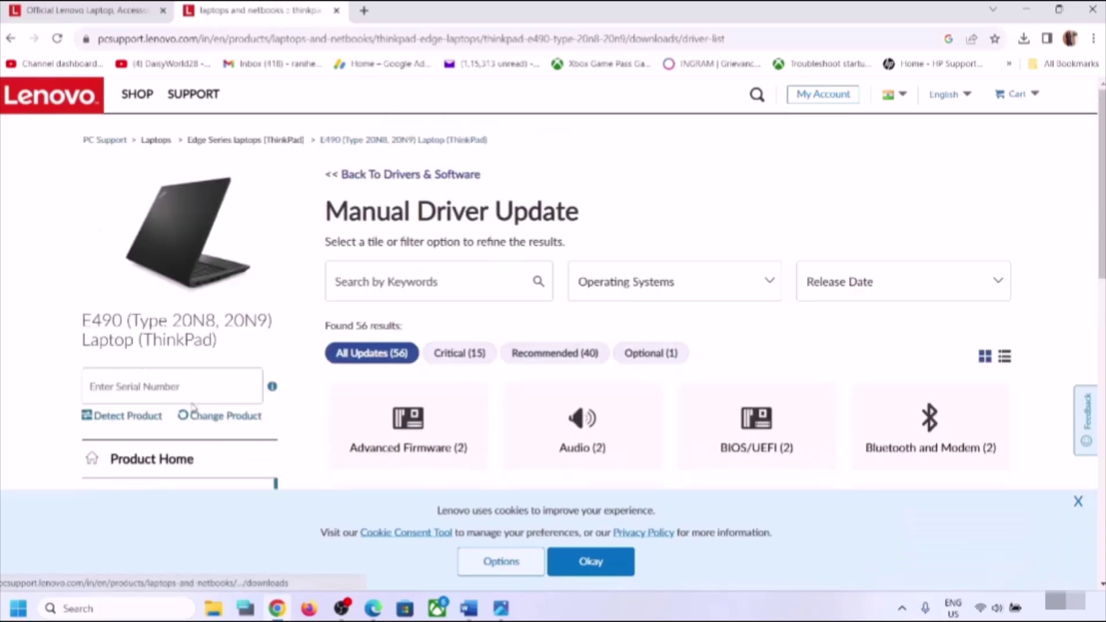
pyautogui.scroll(2, 191, 423)
pyautogui.scroll(-4, 571, 368)
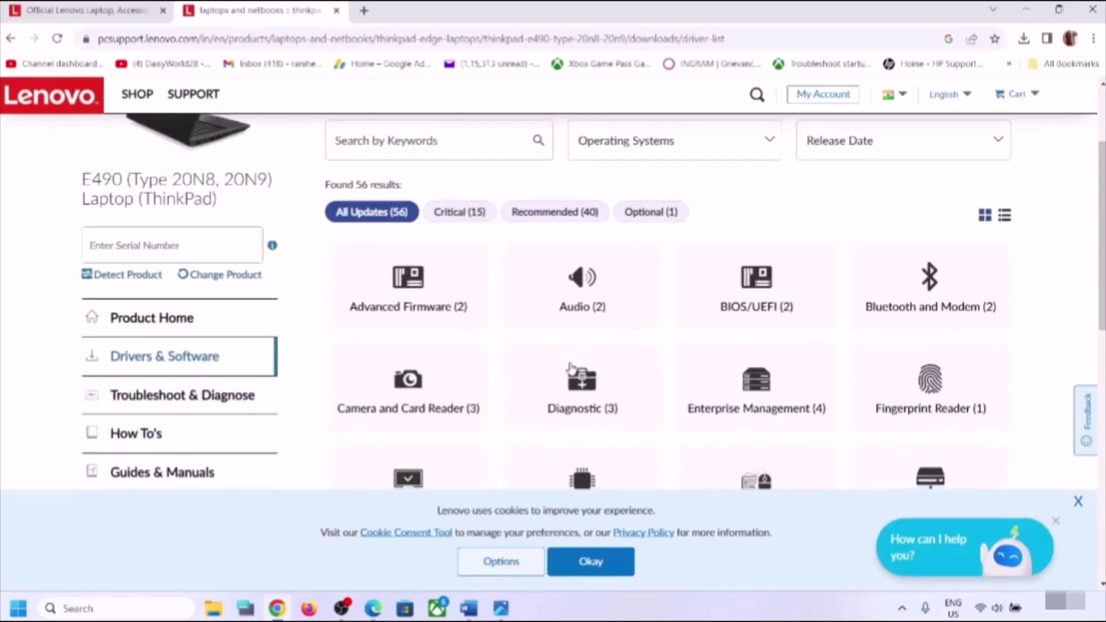
pyautogui.scroll(-1, 571, 369)
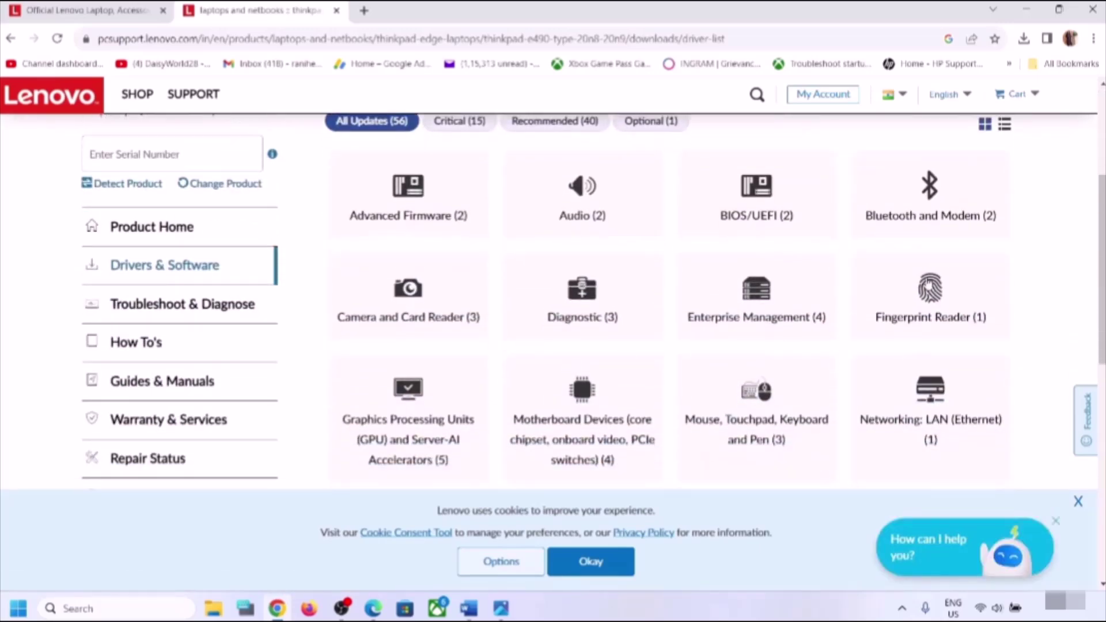
pyautogui.click(941, 302)
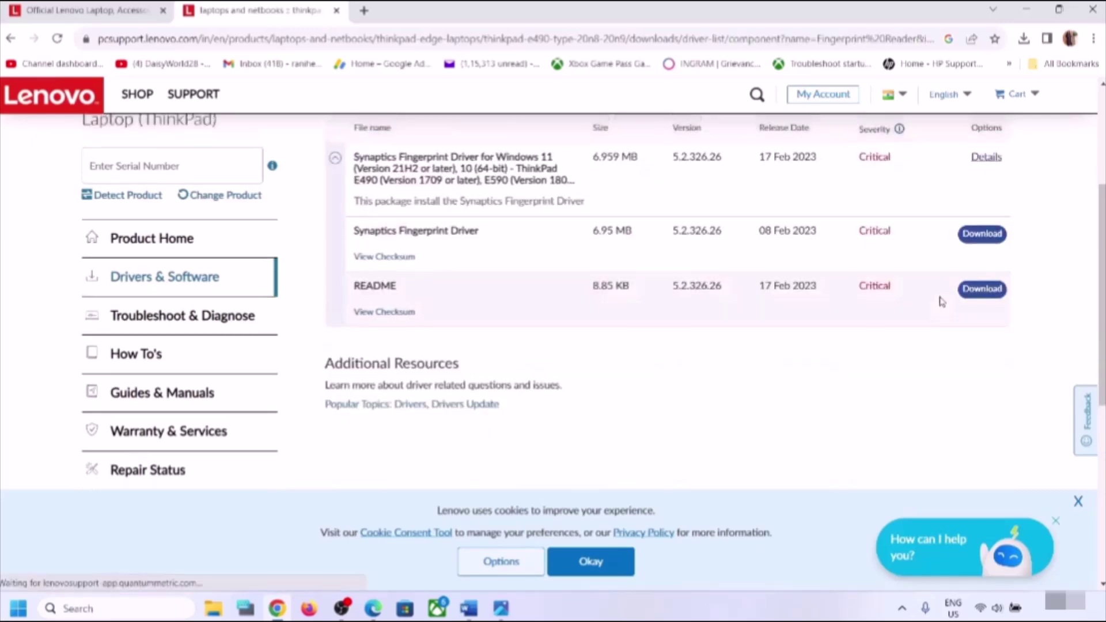
pyautogui.scroll(-2, 635, 326)
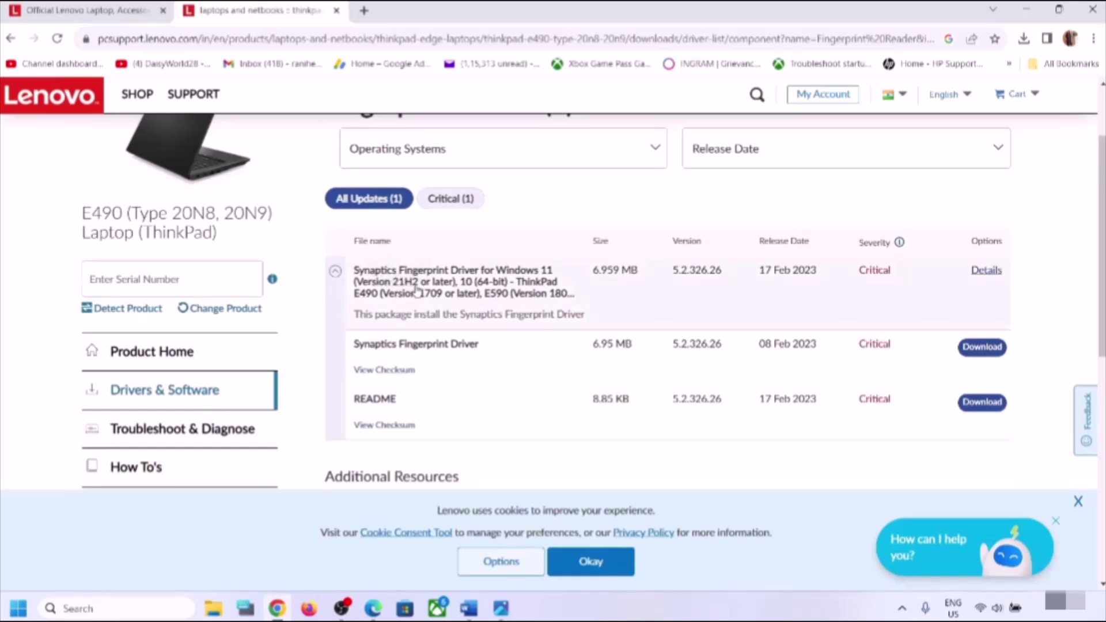
pyautogui.scroll(-1, 453, 328)
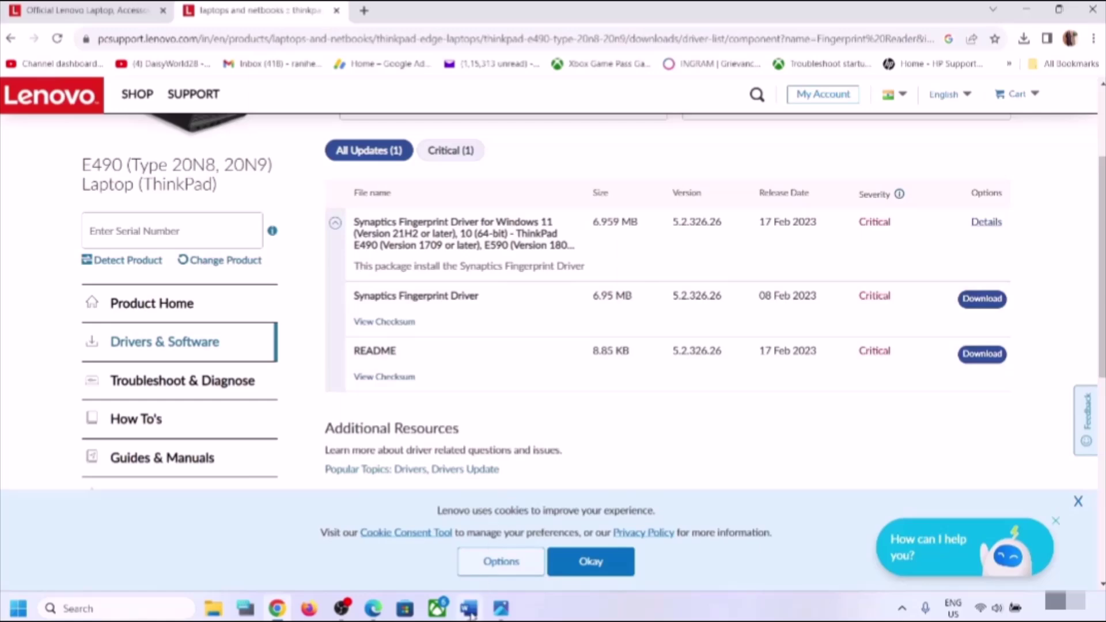
# - Highlight the Step 6 Windows Hello fingerprint heading in Word, then open Settings with Win+I
pyautogui.click(470, 611)
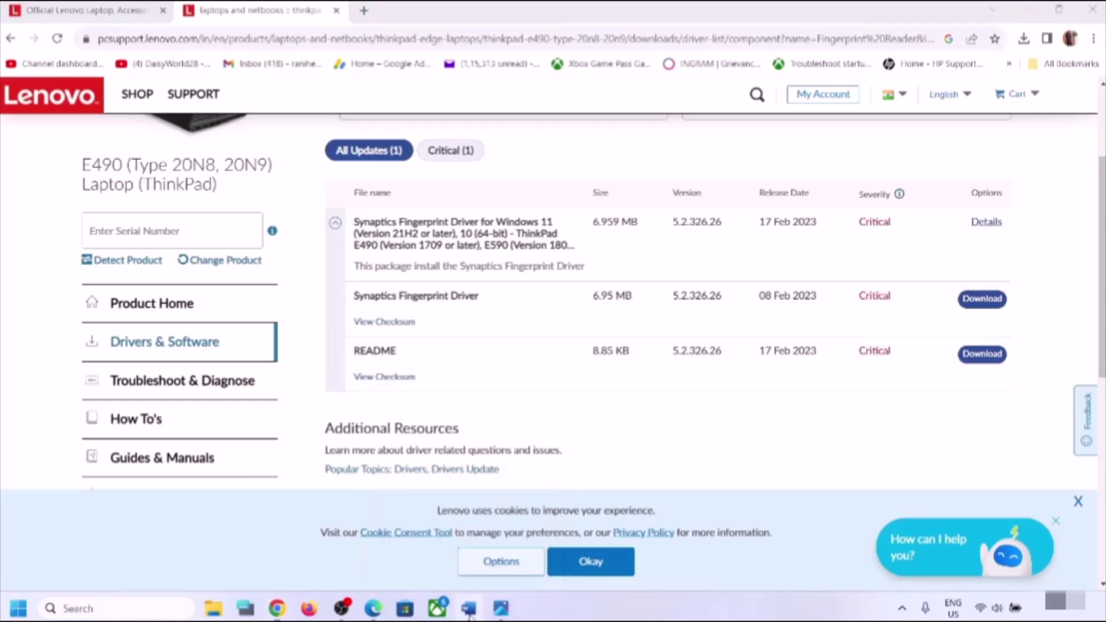
pyautogui.scroll(-2, 362, 423)
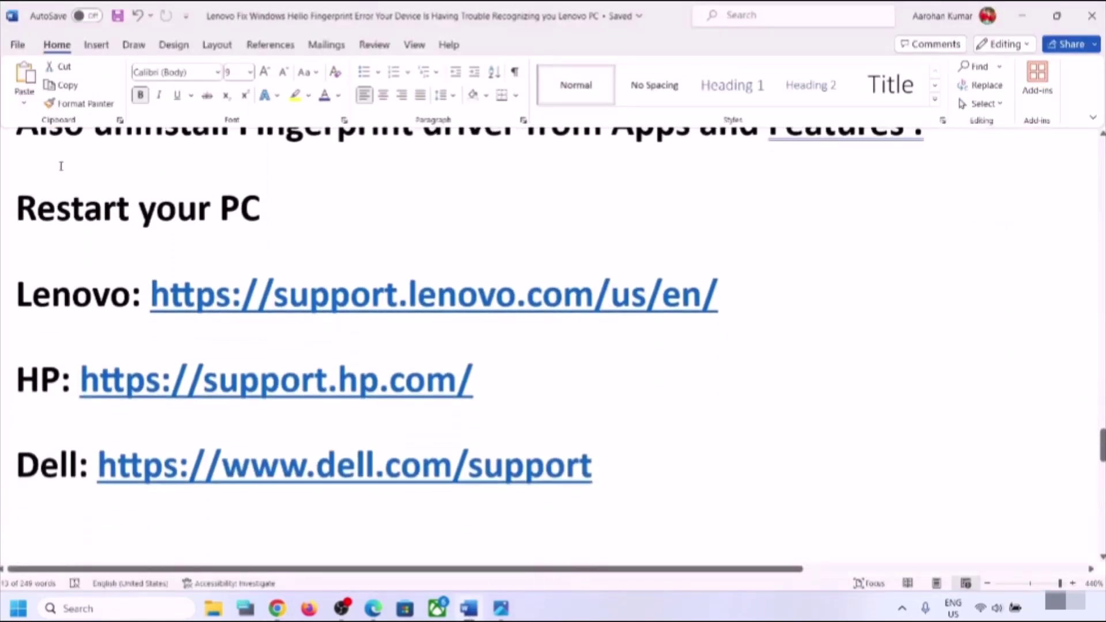
pyautogui.moveTo(17, 208); pyautogui.dragTo(291, 209)
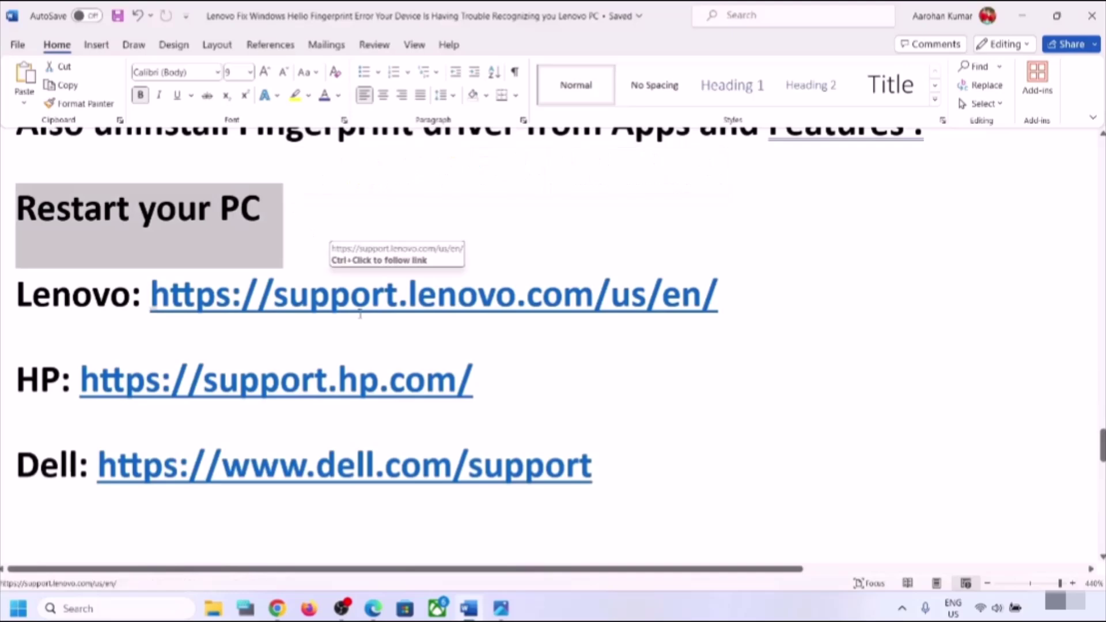
pyautogui.scroll(-3, 361, 306)
pyautogui.scroll(2, 360, 314)
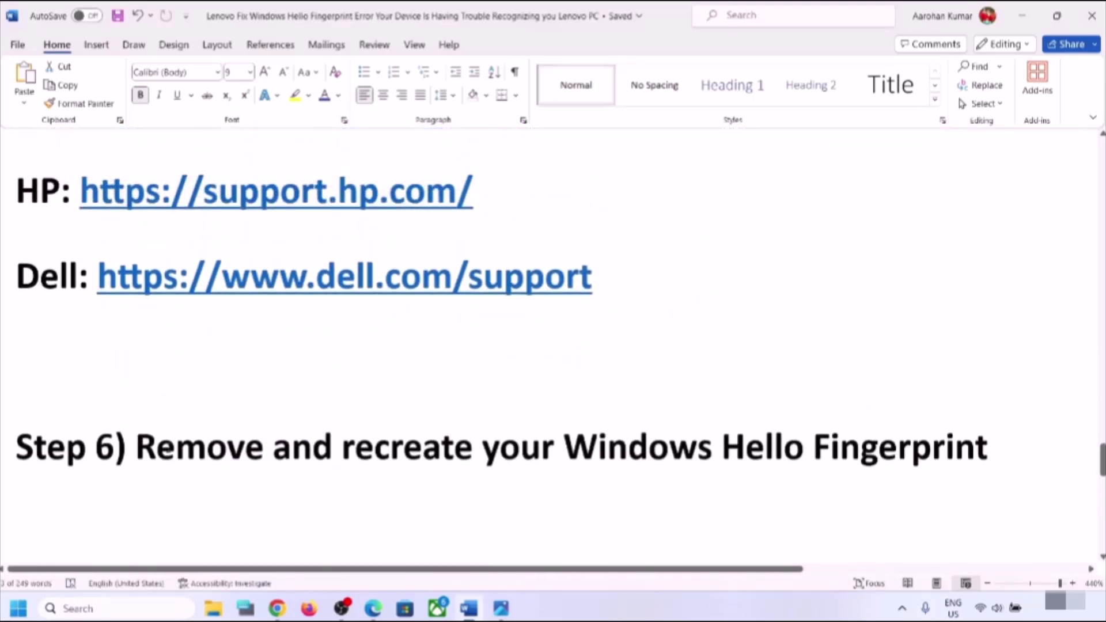
pyautogui.moveTo(162, 451); pyautogui.dragTo(988, 458)
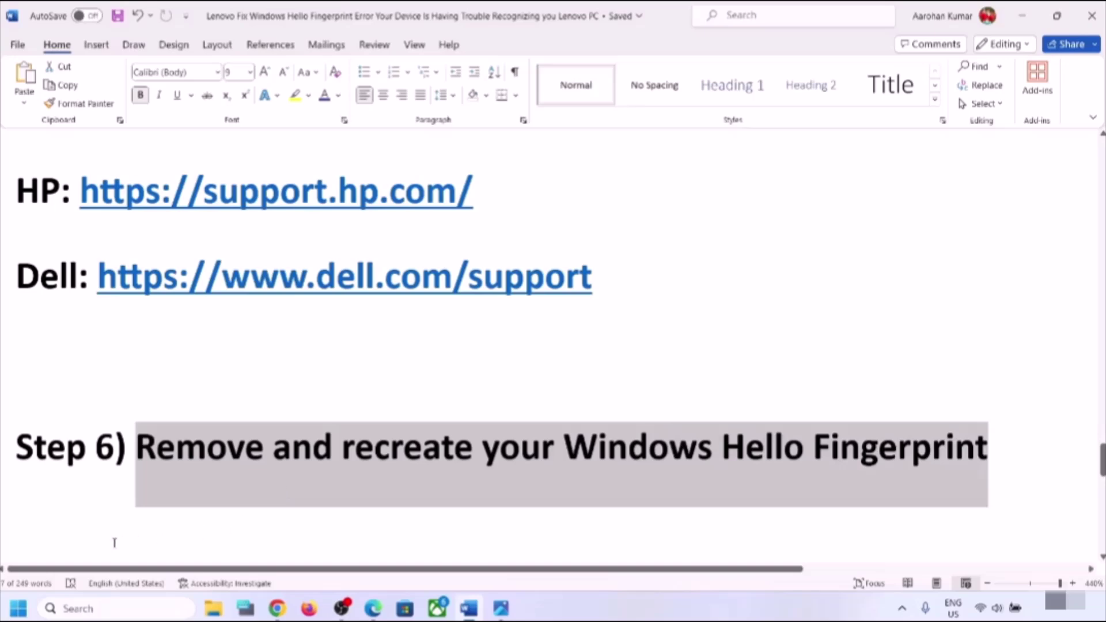
pyautogui.press('super+i')
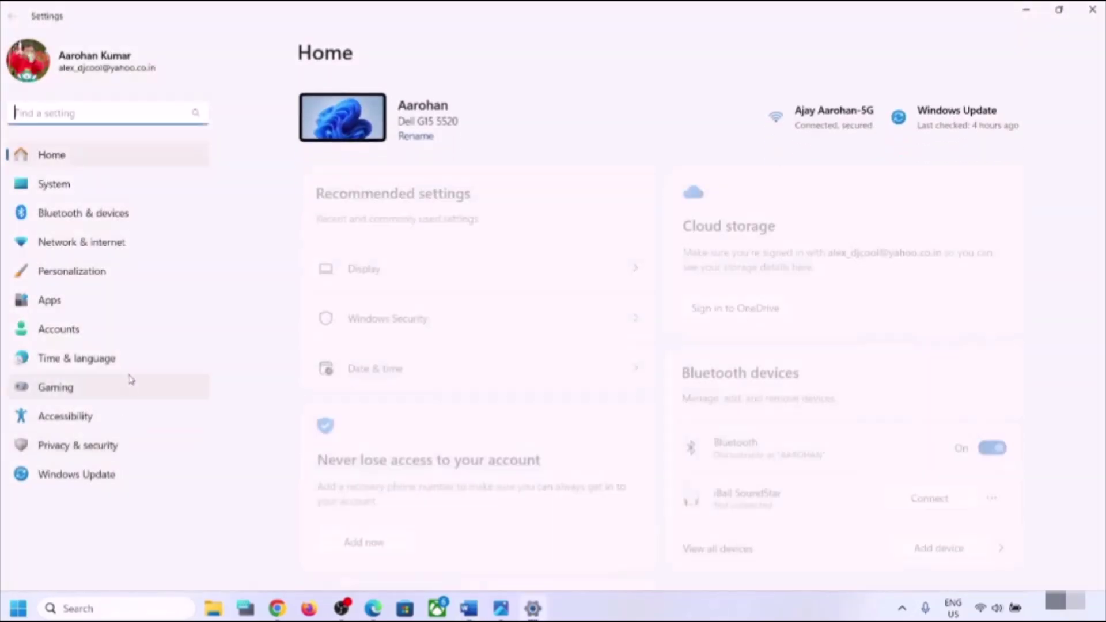
# - Expand Fingerprint recognition in Accounts > Sign-in options, then scroll the Word guide to Step 7
pyautogui.click(58, 329)
pyautogui.scroll(-6, 568, 306)
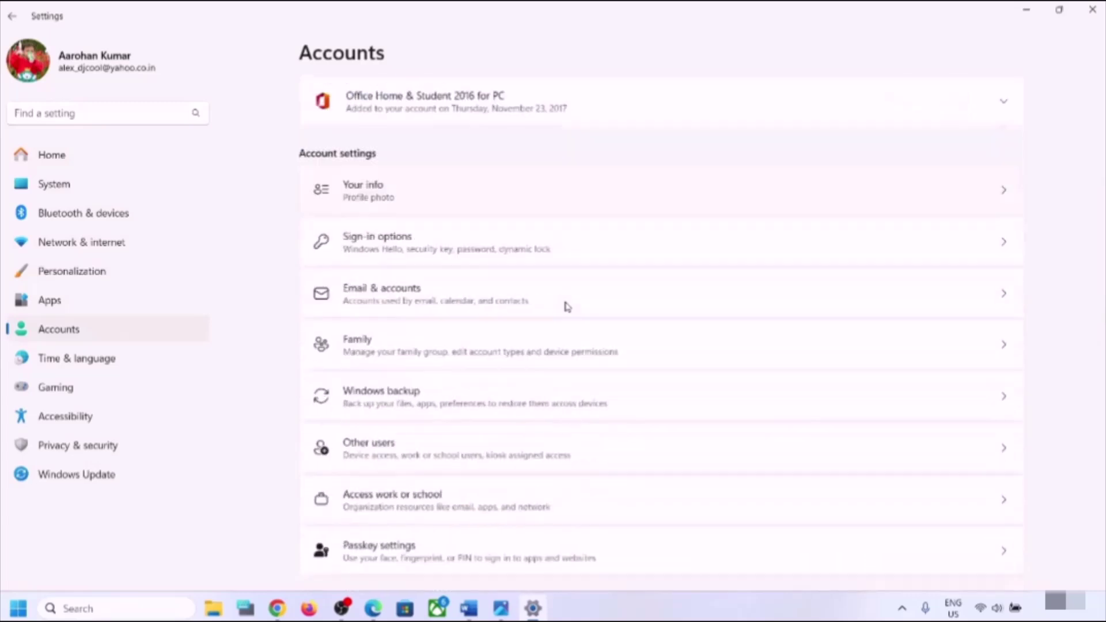
pyautogui.click(418, 237)
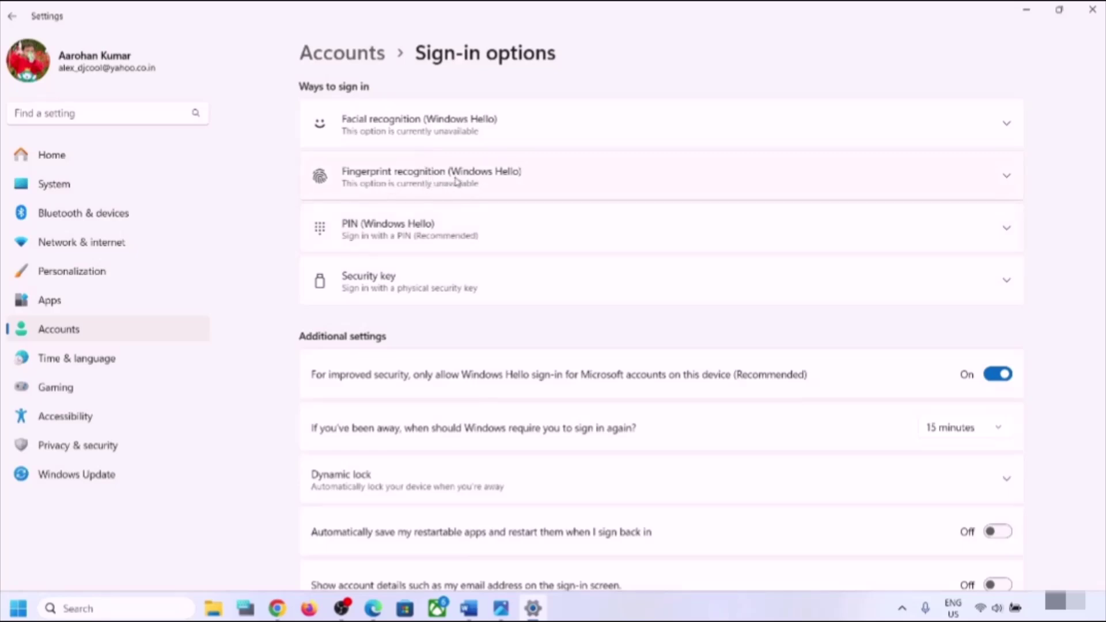
pyautogui.click(456, 180)
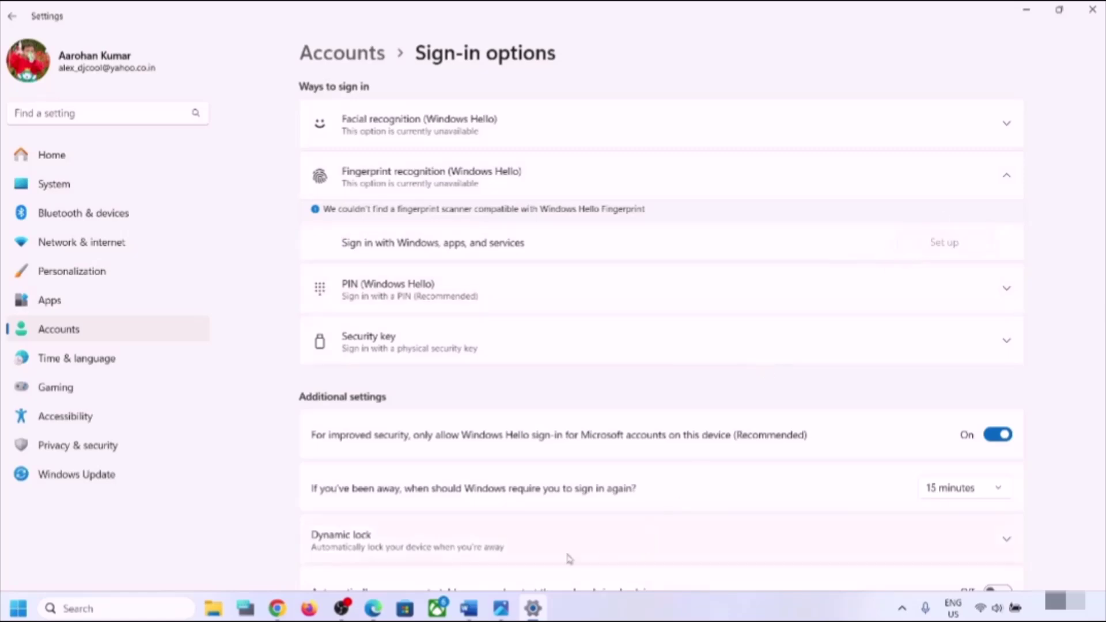
pyautogui.click(469, 608)
pyautogui.scroll(-4, 389, 449)
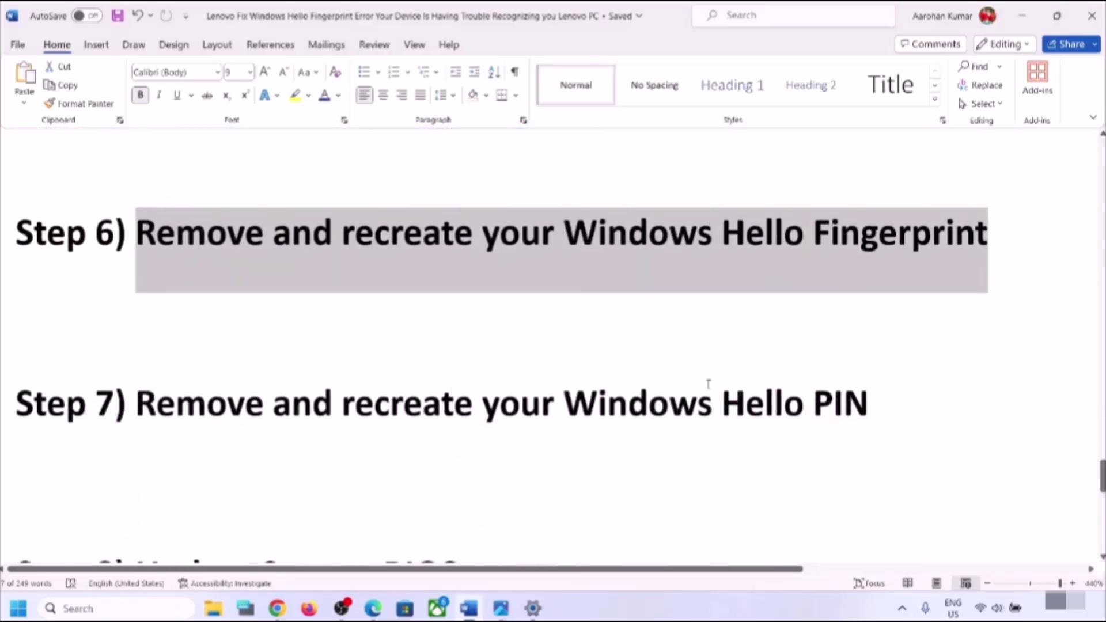
# - Minimize Word, expand the PIN (Windows Hello) sign-in option, then minimize Settings
pyautogui.click(1022, 16)
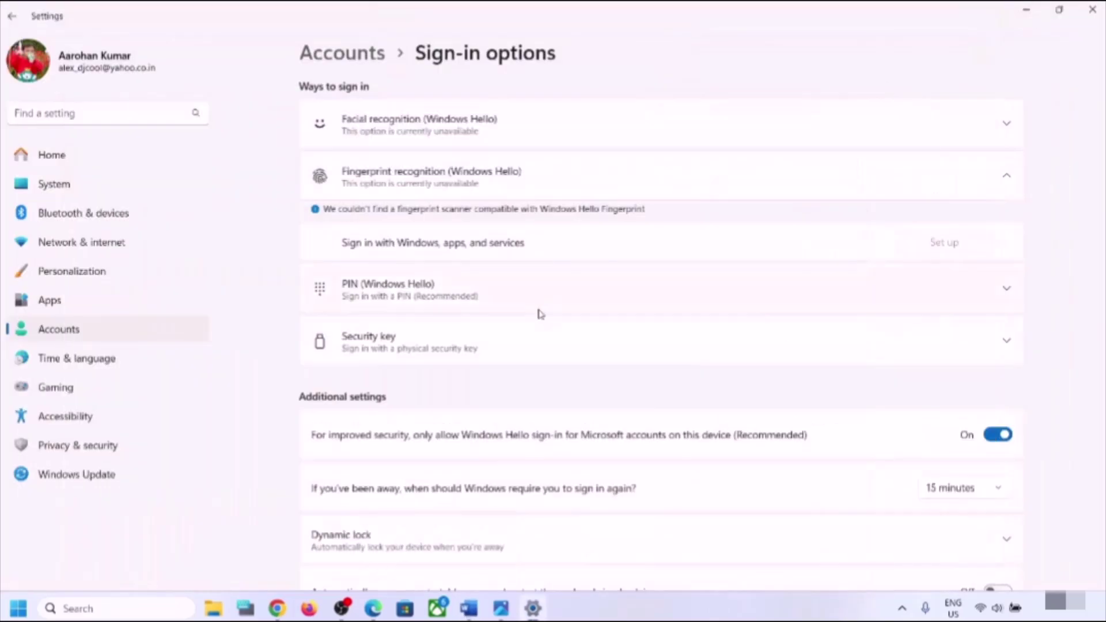
pyautogui.click(429, 300)
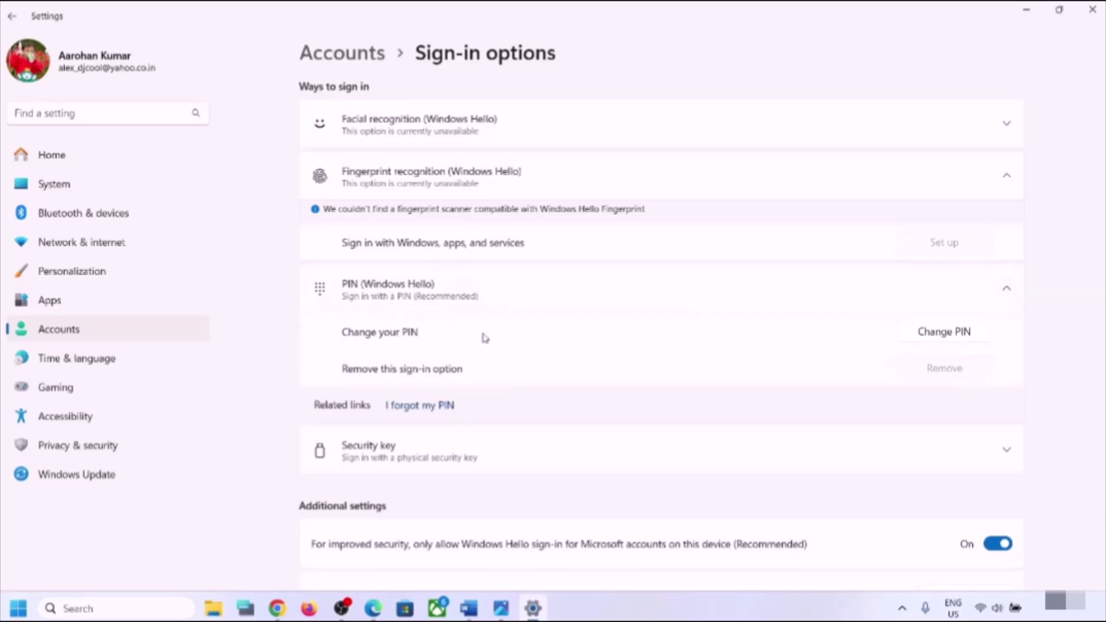
pyautogui.click(1024, 6)
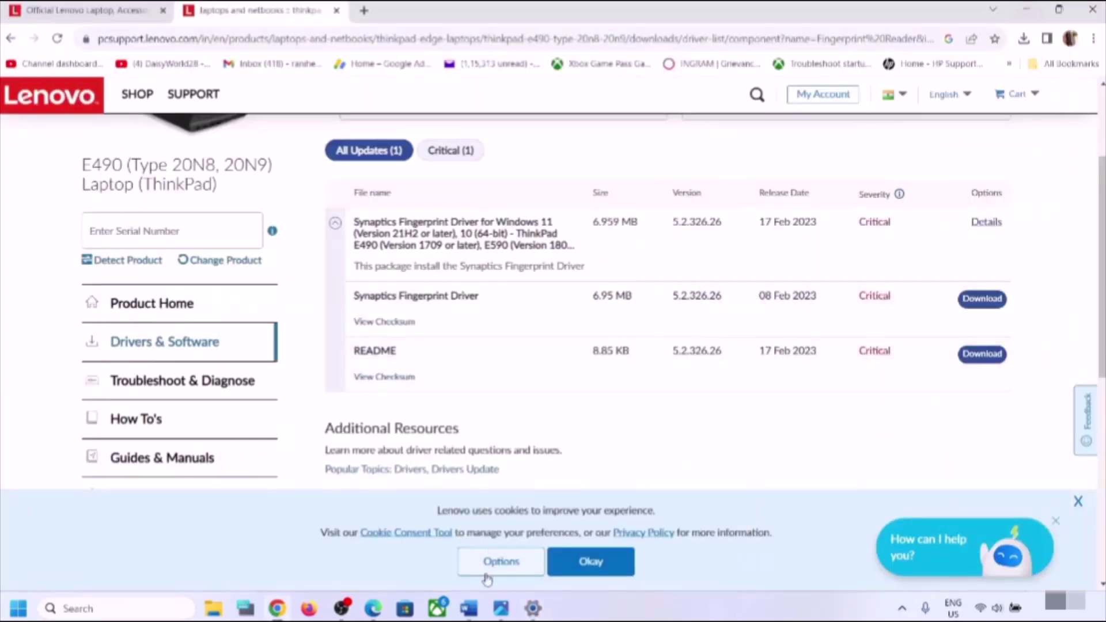
# - Highlight the Step 8 Update System BIOS heading in the Word guide
pyautogui.click(469, 607)
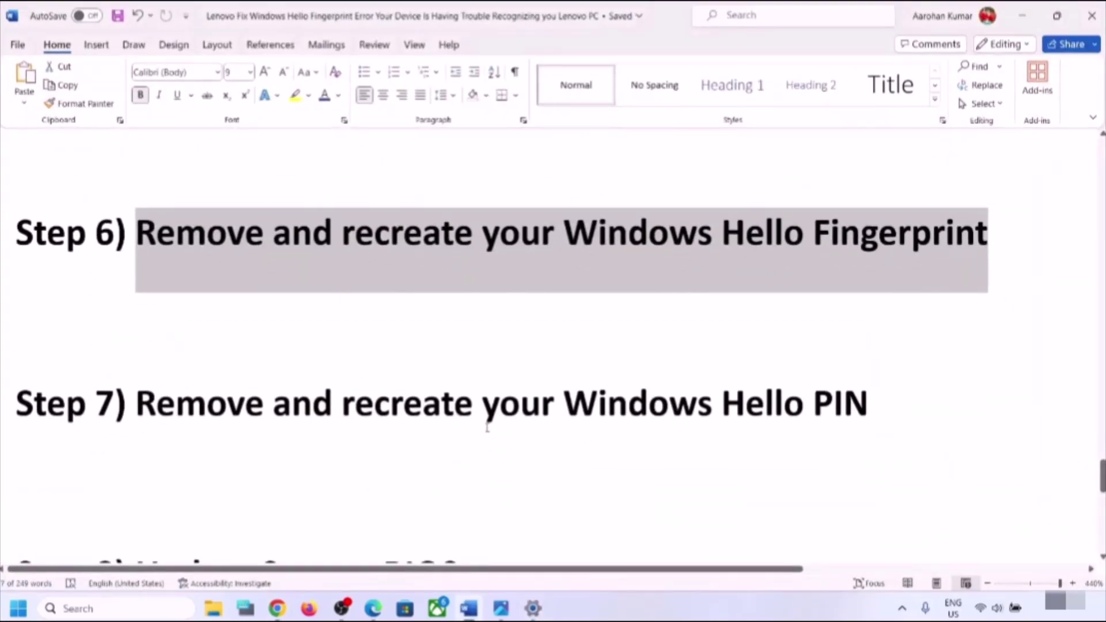
pyautogui.scroll(-3, 487, 428)
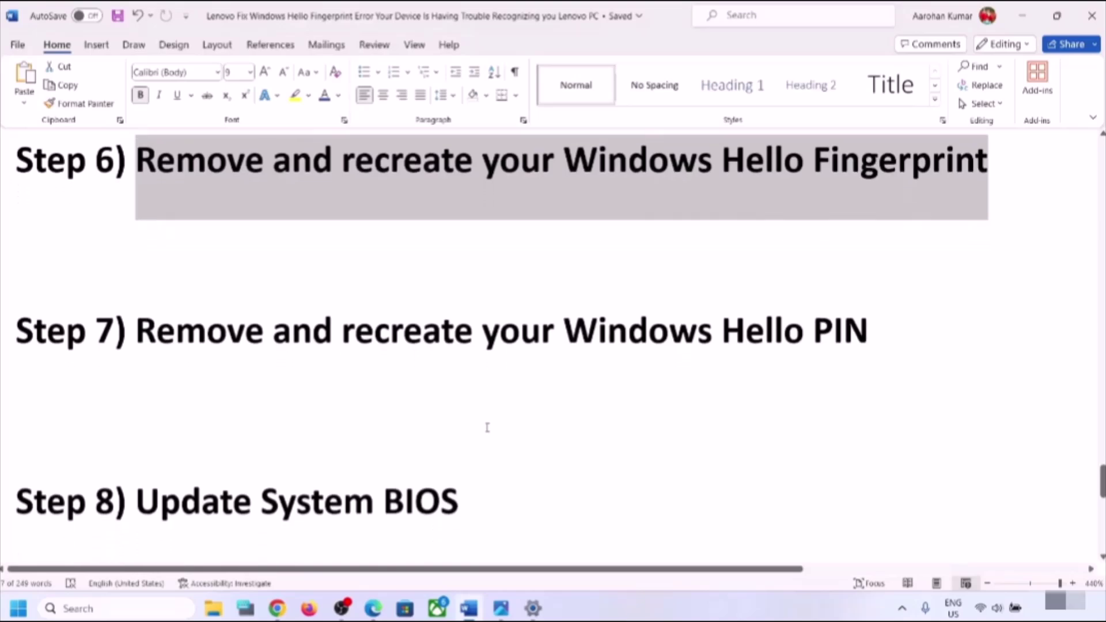
pyautogui.moveTo(148, 489); pyautogui.dragTo(472, 473)
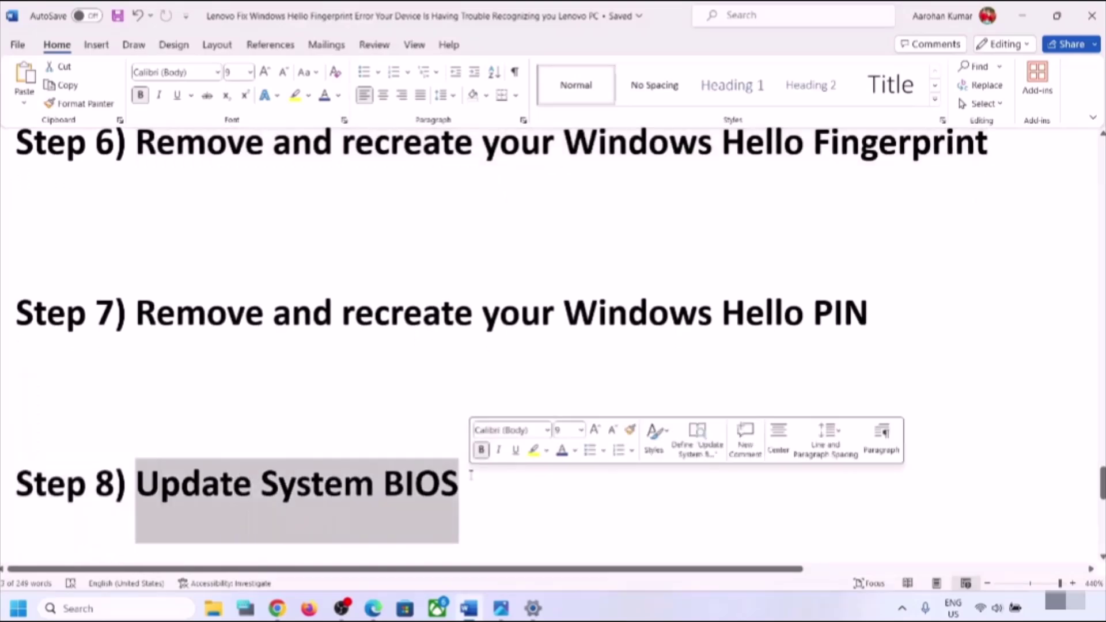
pyautogui.click(472, 473)
# - On the Lenovo E490 page, return to the manual driver list and open the BIOS/UEFI downloads
pyautogui.click(277, 607)
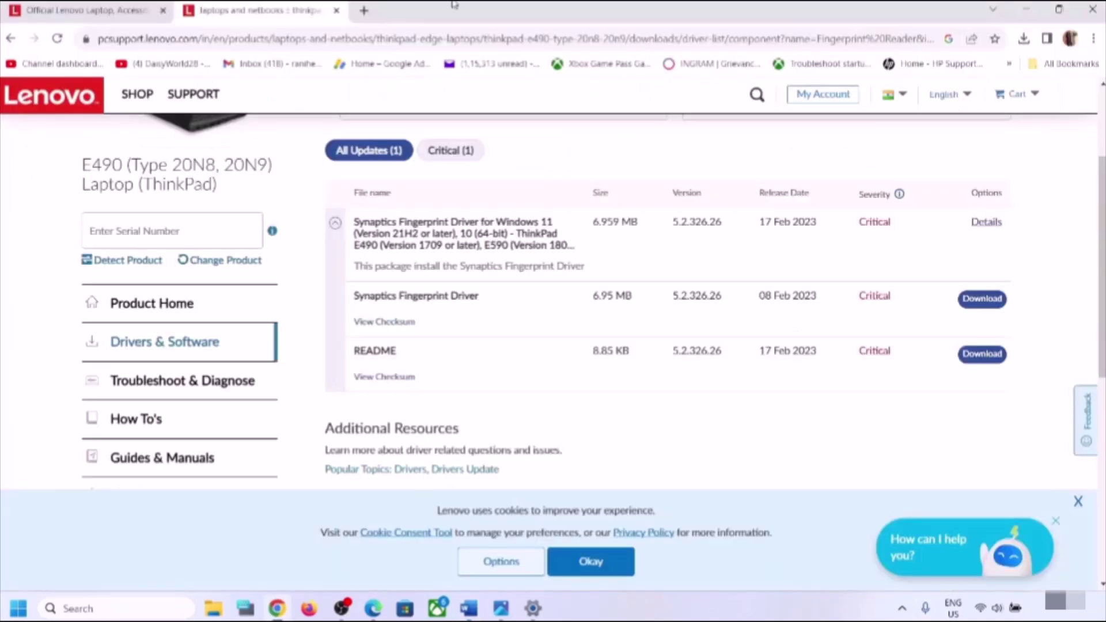
pyautogui.scroll(3, 391, 245)
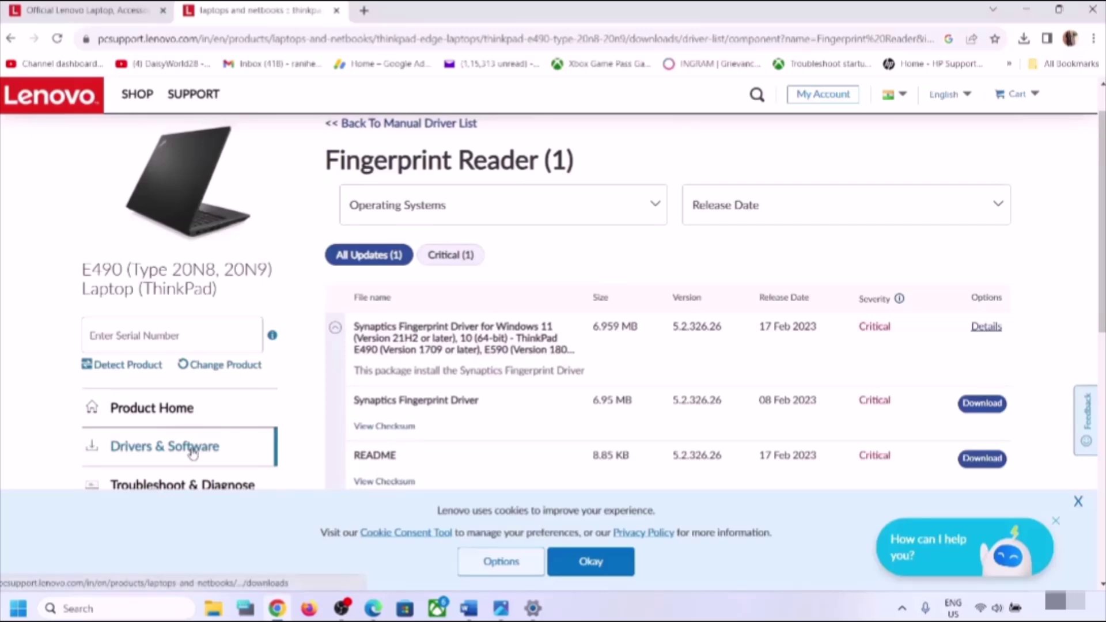
pyautogui.scroll(1, 193, 461)
pyautogui.scroll(-1, 568, 346)
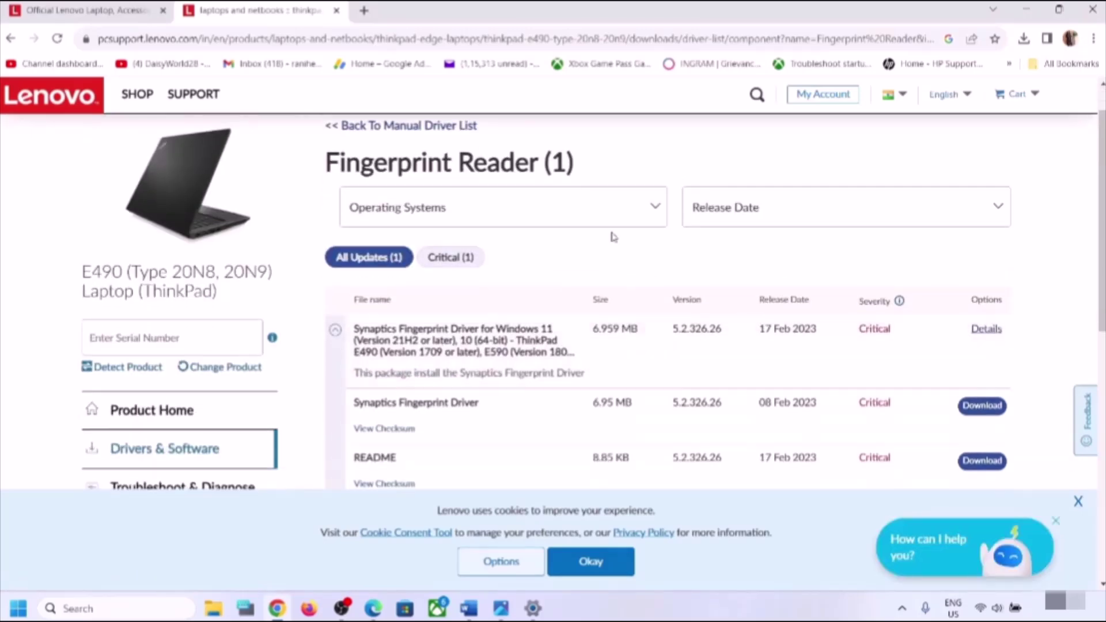
pyautogui.scroll(-2, 501, 453)
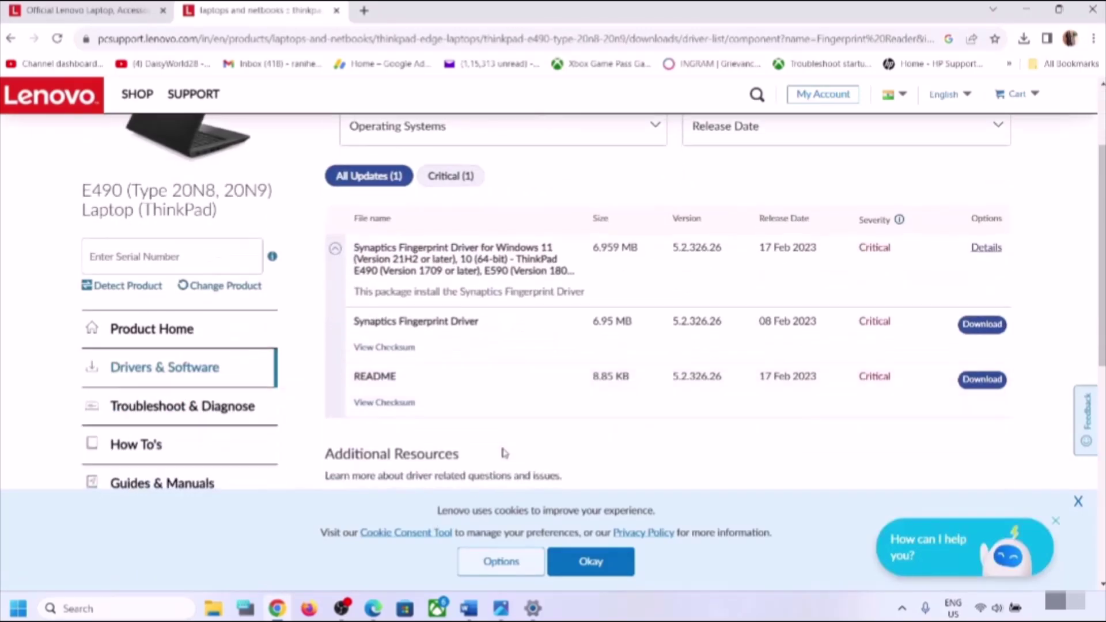
pyautogui.scroll(3, 501, 452)
pyautogui.scroll(-2, 502, 452)
pyautogui.scroll(2, 501, 451)
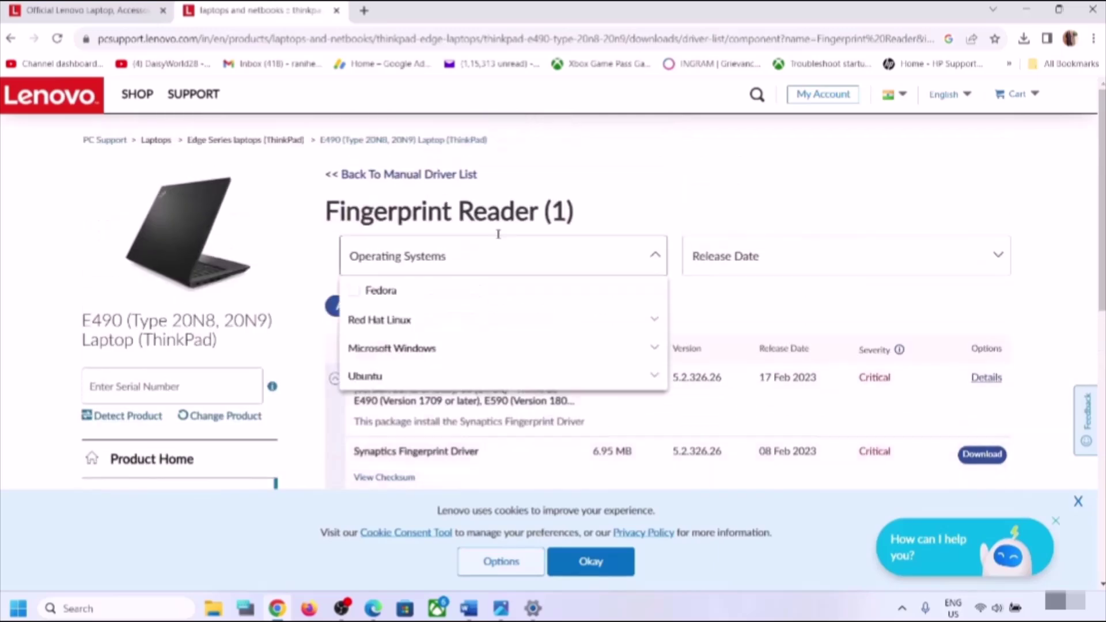
pyautogui.click(427, 174)
pyautogui.scroll(-4, 600, 322)
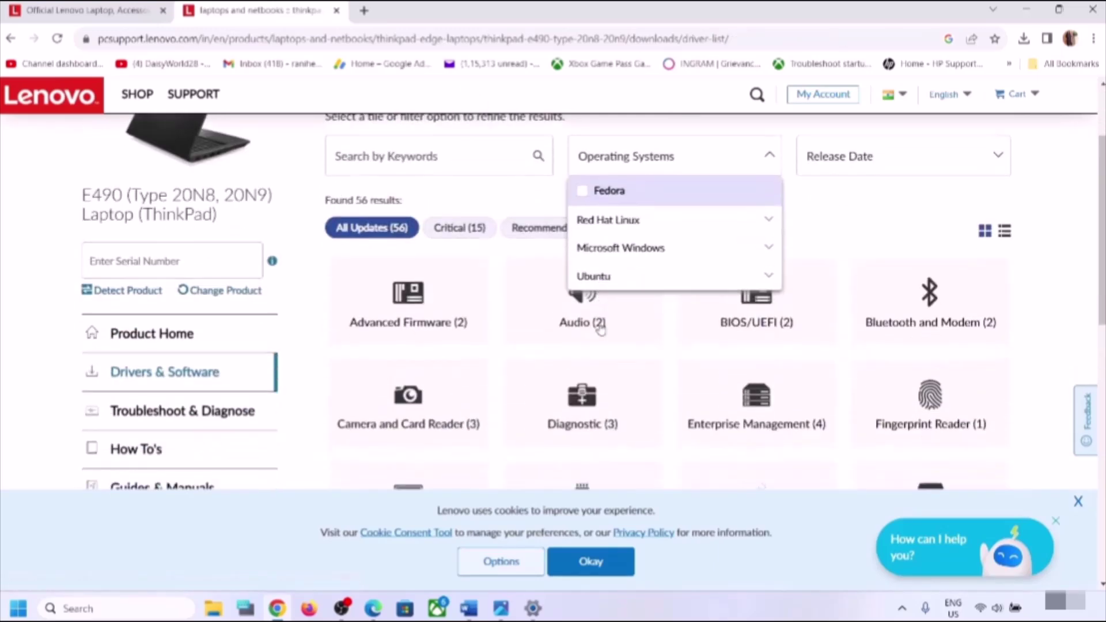
pyautogui.click(772, 216)
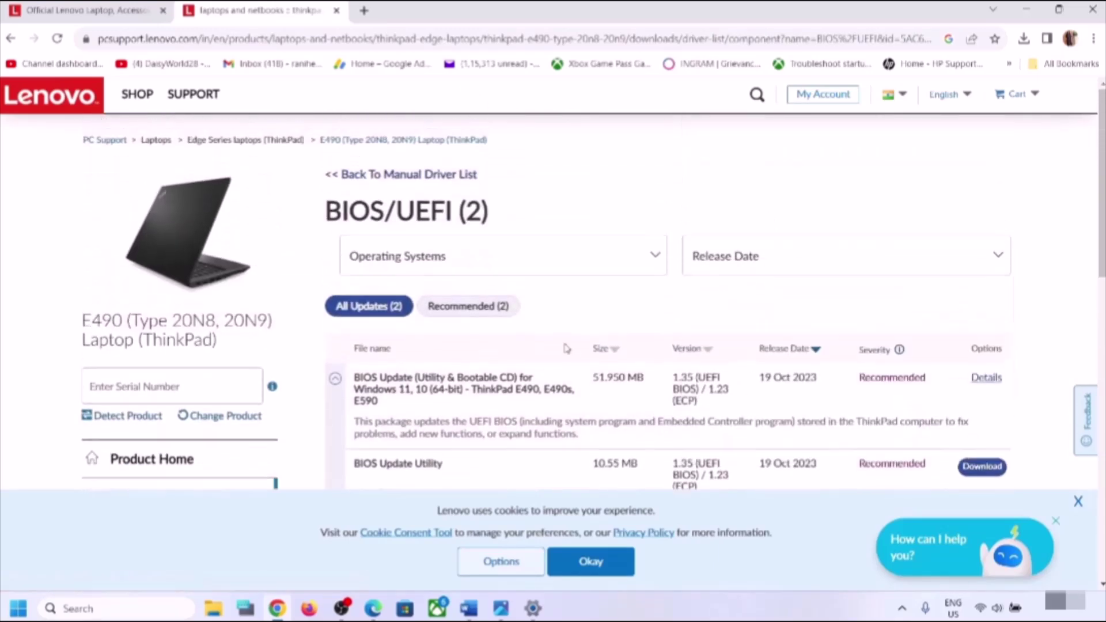
pyautogui.scroll(-4, 566, 348)
pyautogui.scroll(1, 566, 348)
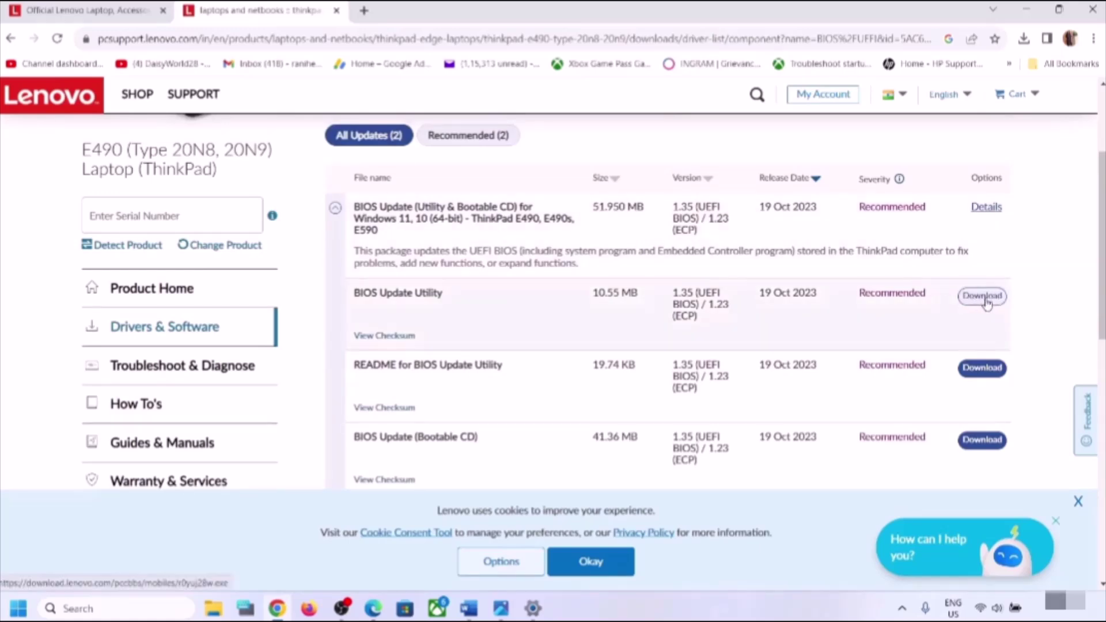
# - Open and then close the Windows Quick Settings panel
pyautogui.click(1000, 611)
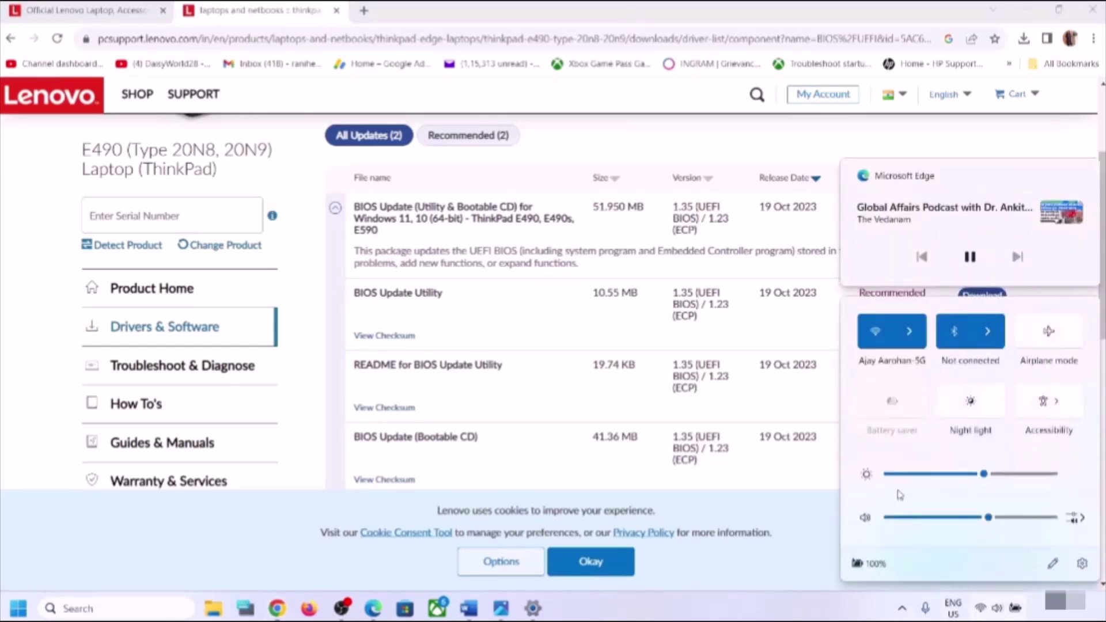
pyautogui.moveTo(869, 579)
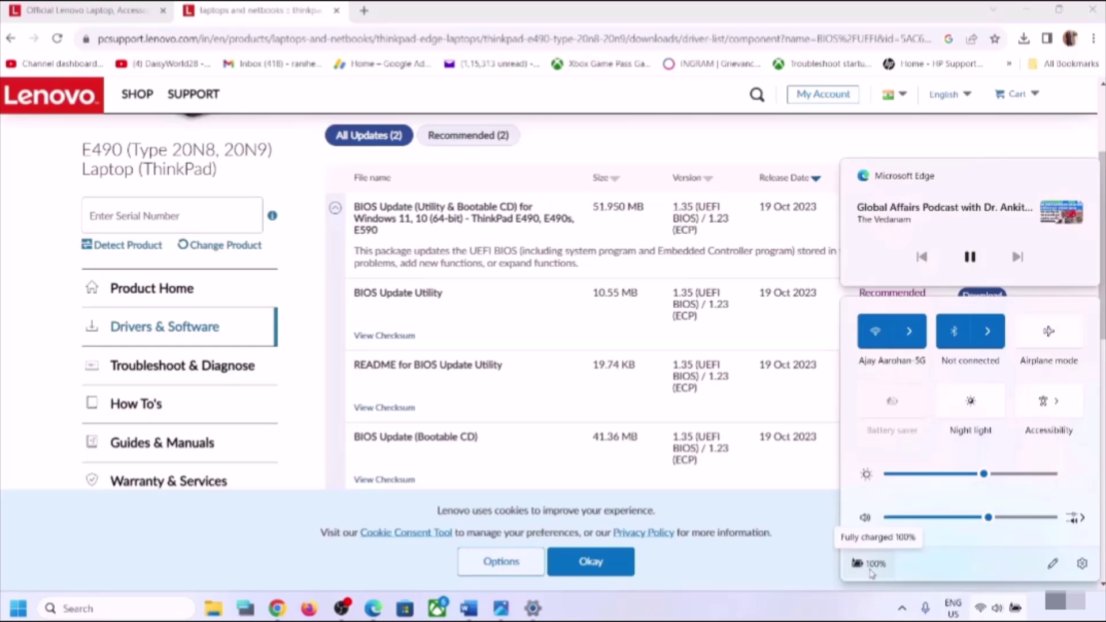
pyautogui.click(799, 614)
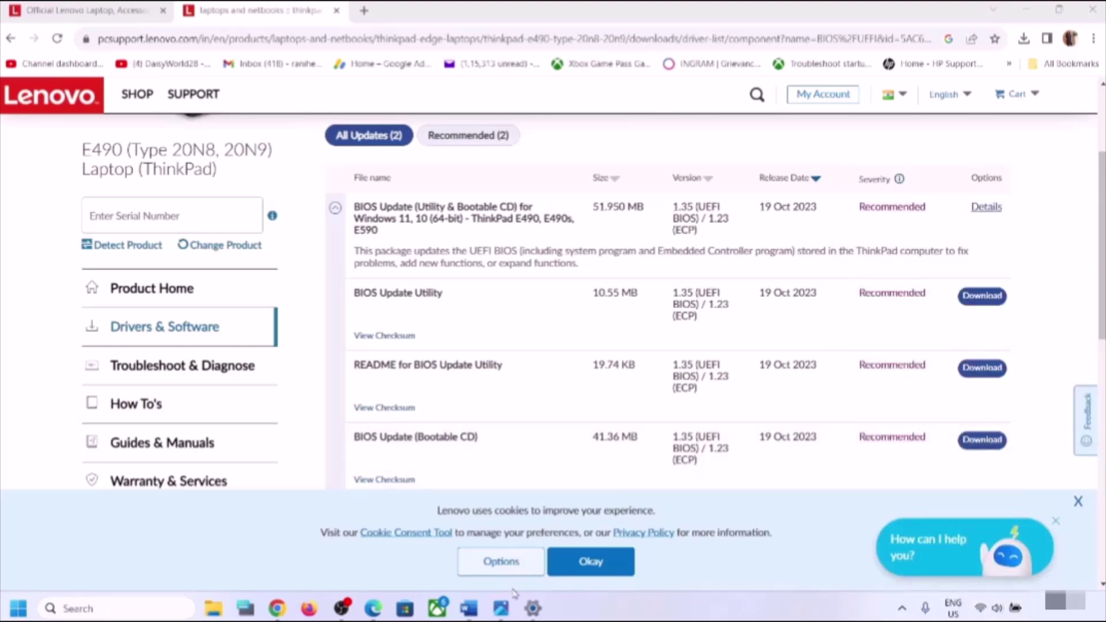
# - Highlight the Step 9 Perform Windows Clean Boot heading in the Word guide
pyautogui.moveTo(469, 607)
pyautogui.click(488, 538)
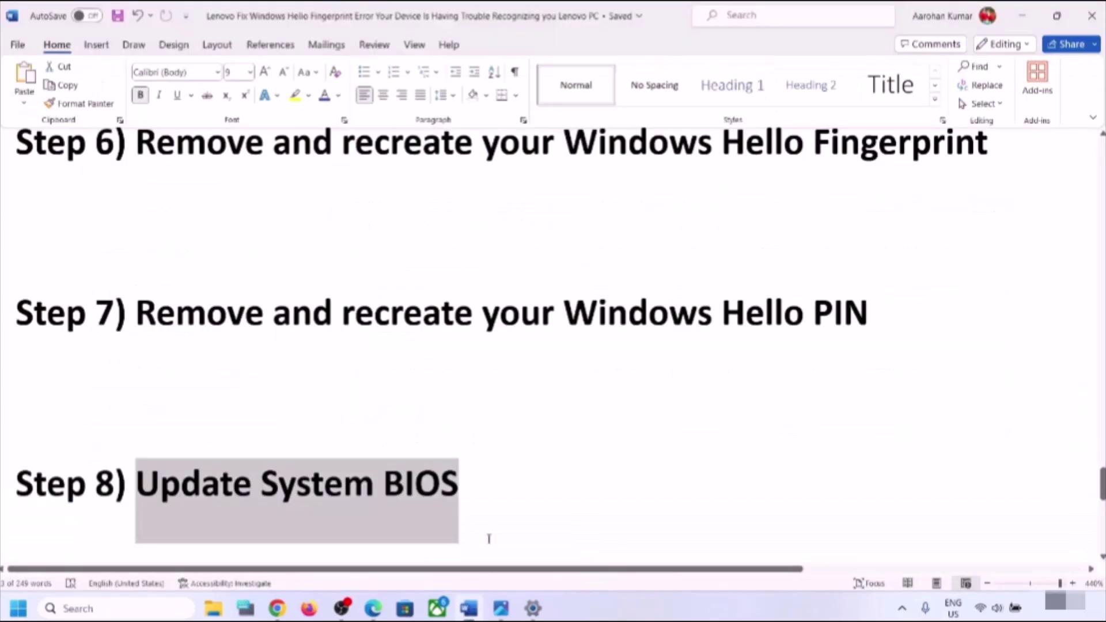
pyautogui.scroll(-3, 393, 456)
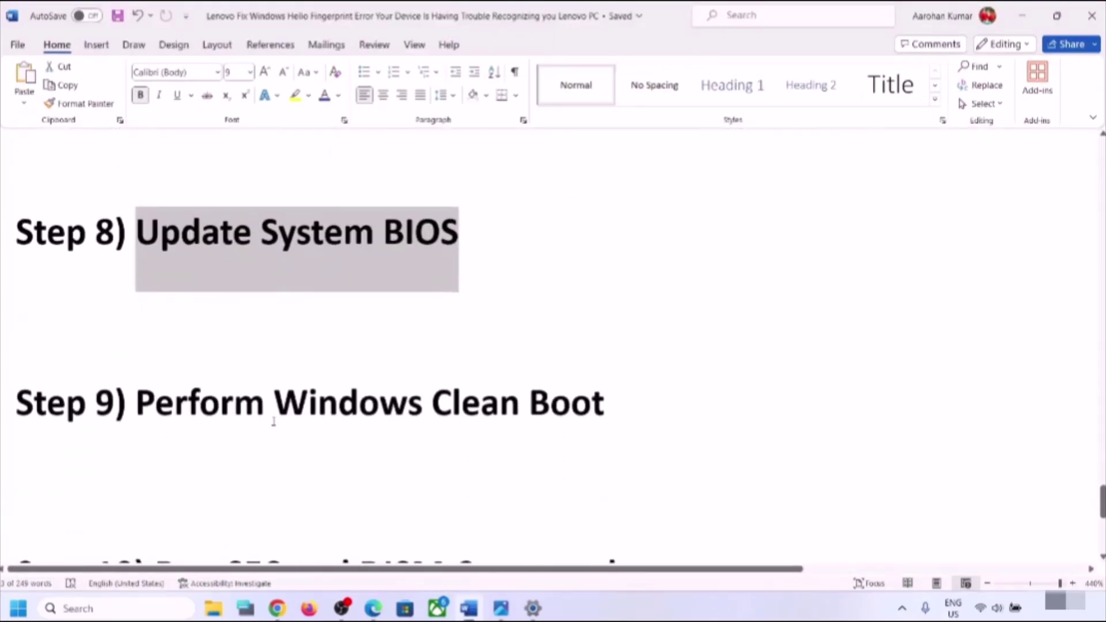
pyautogui.moveTo(274, 422); pyautogui.dragTo(625, 410)
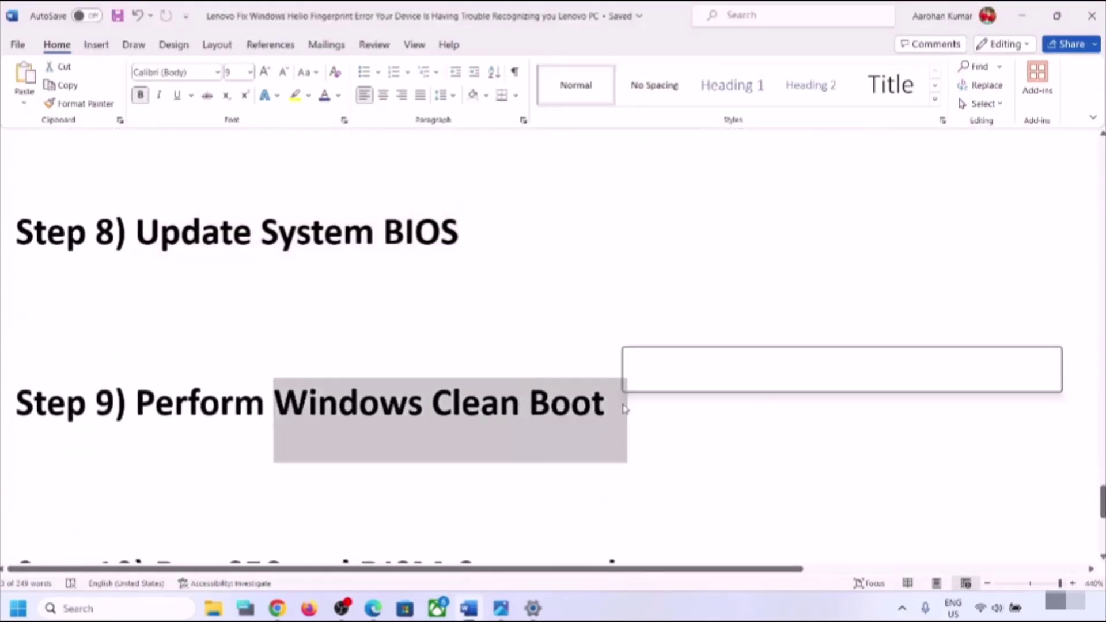
# - In System Configuration's Services tab, tick Hide all Microsoft services, then close it with OK
pyautogui.click(123, 610)
pyautogui.write('system')
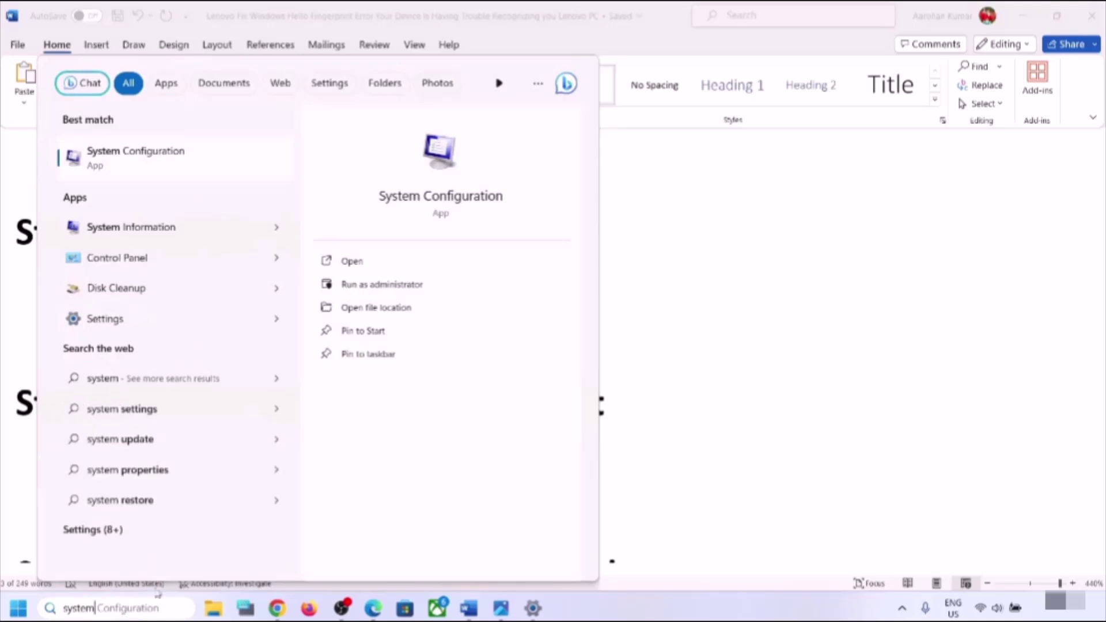
pyautogui.click(158, 608)
pyautogui.click(123, 151)
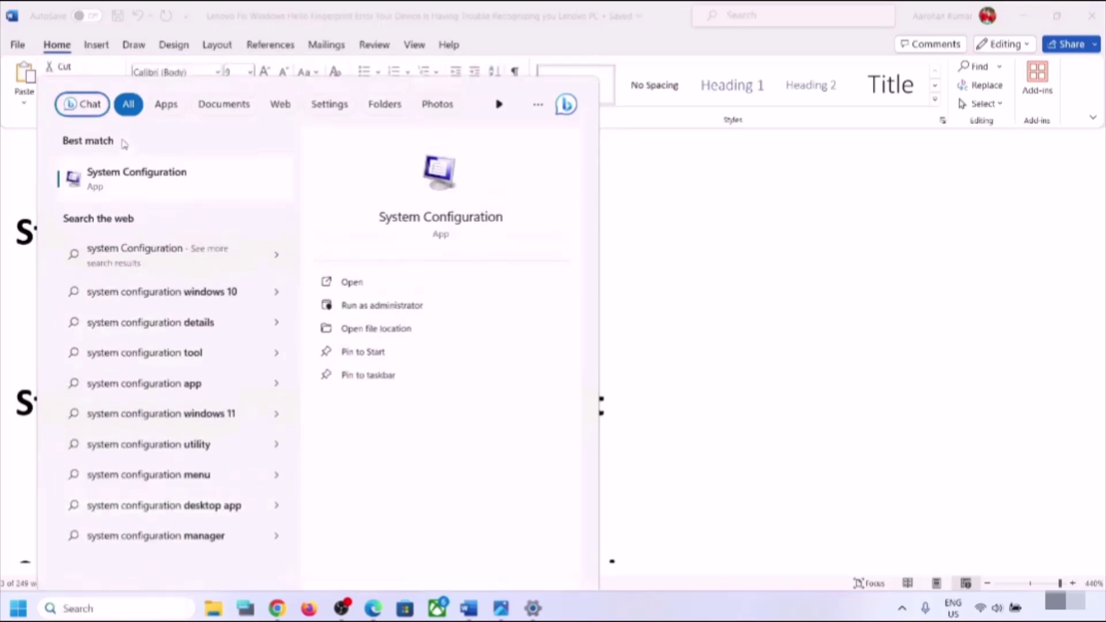
pyautogui.click(444, 192)
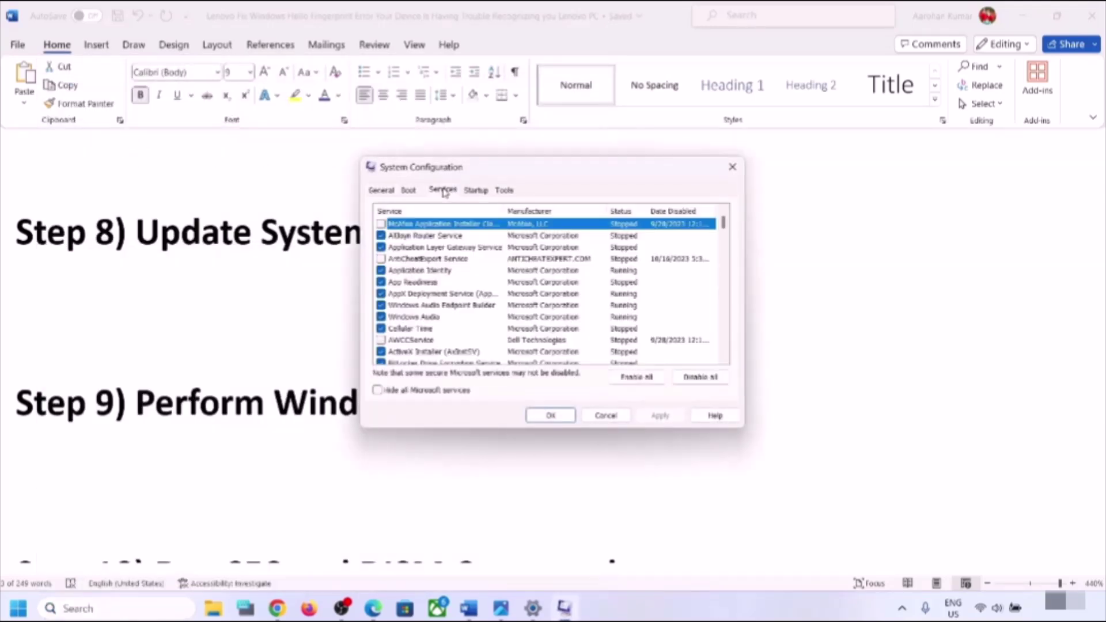
pyautogui.click(378, 391)
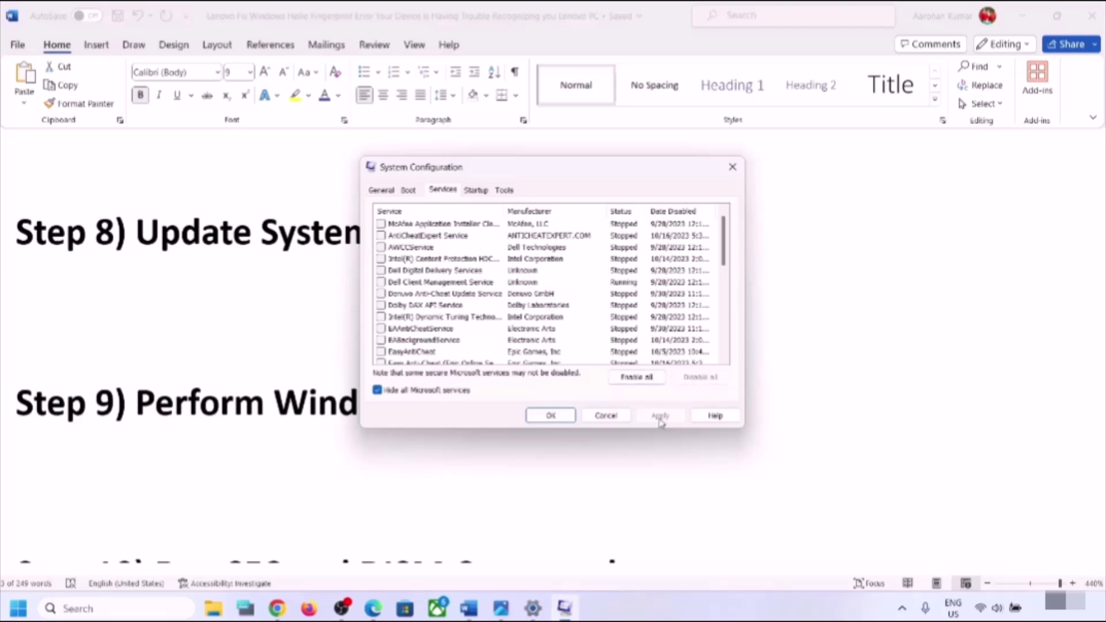
pyautogui.click(551, 416)
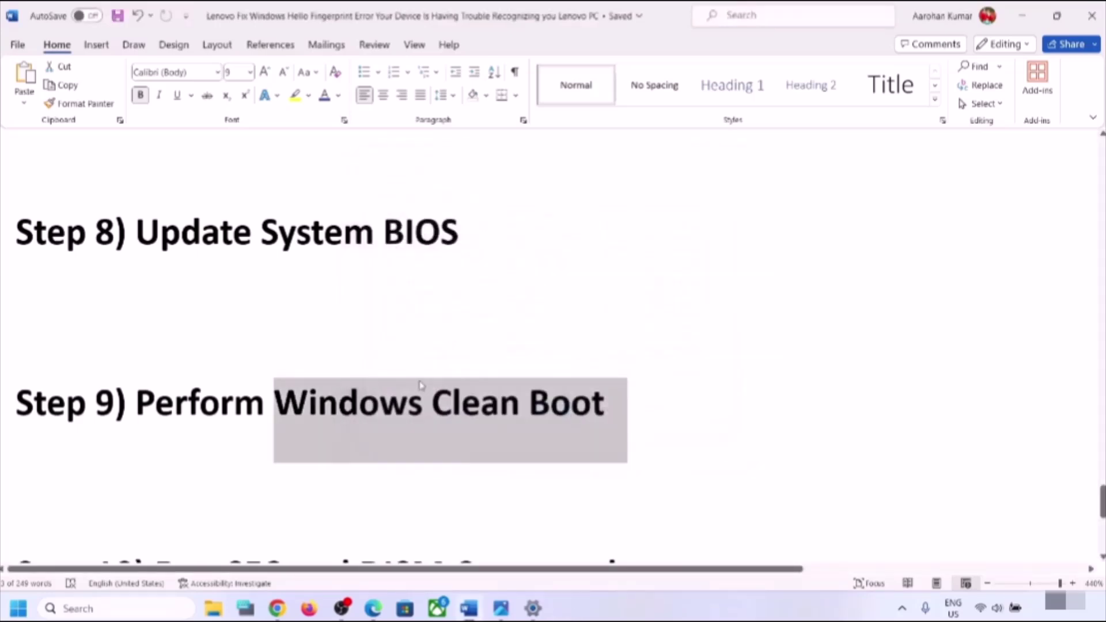
# - Scroll the Word guide to Step 10 and select the sfc /scannow command line
pyautogui.scroll(-3, 422, 385)
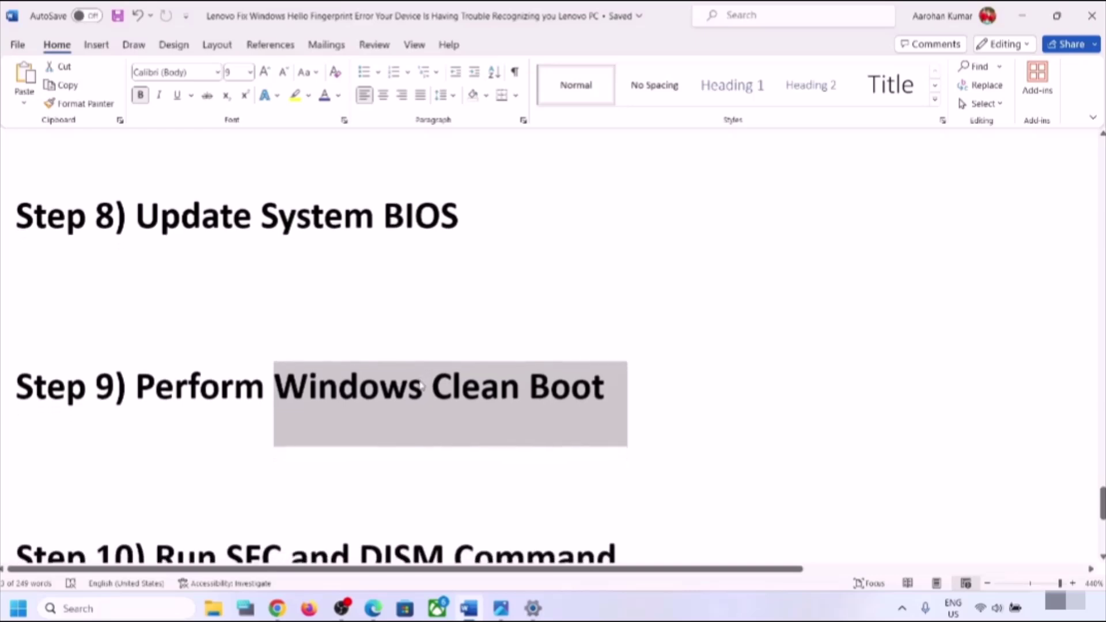
pyautogui.scroll(-3, 421, 380)
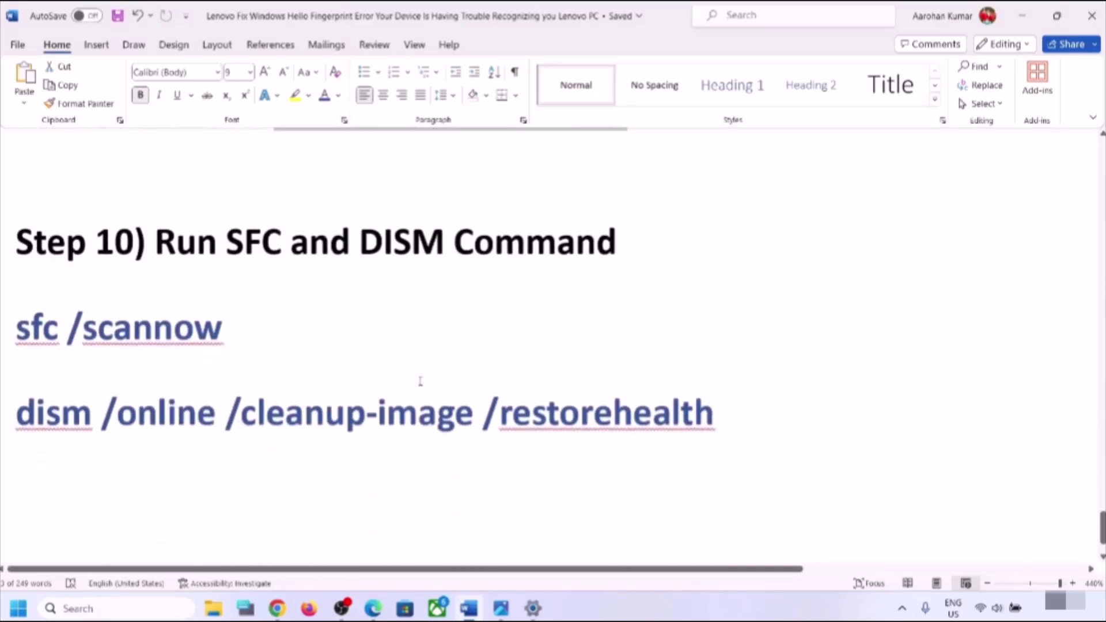
pyautogui.tripleClick(248, 340)
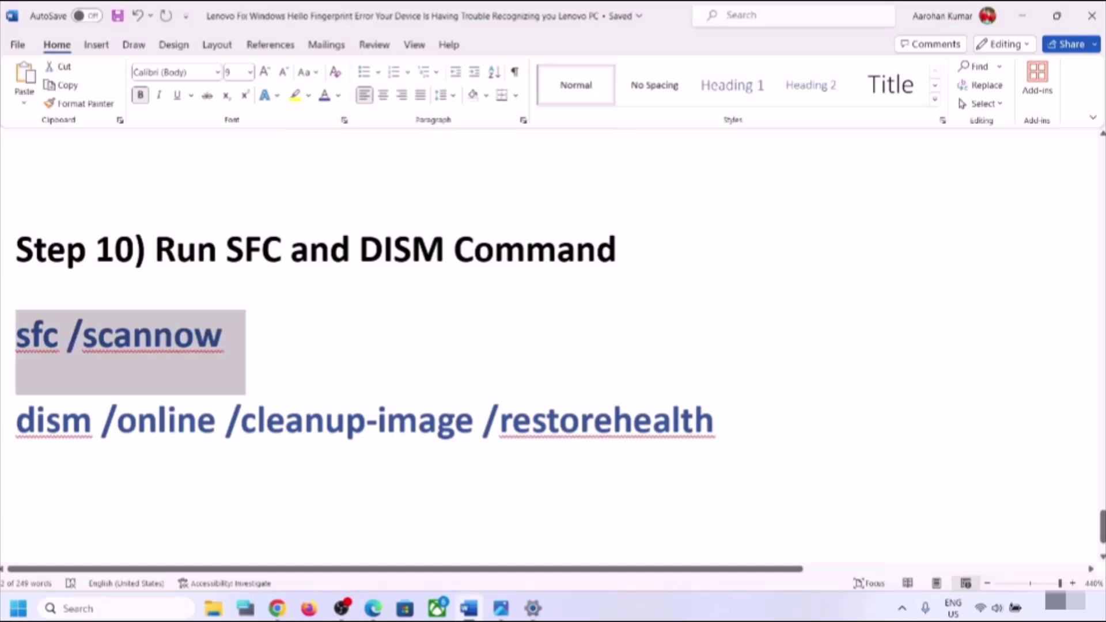
# - Search cmd, open Command Prompt as administrator, and run sfc /scannow
pyautogui.click(81, 611)
pyautogui.write('cmd')
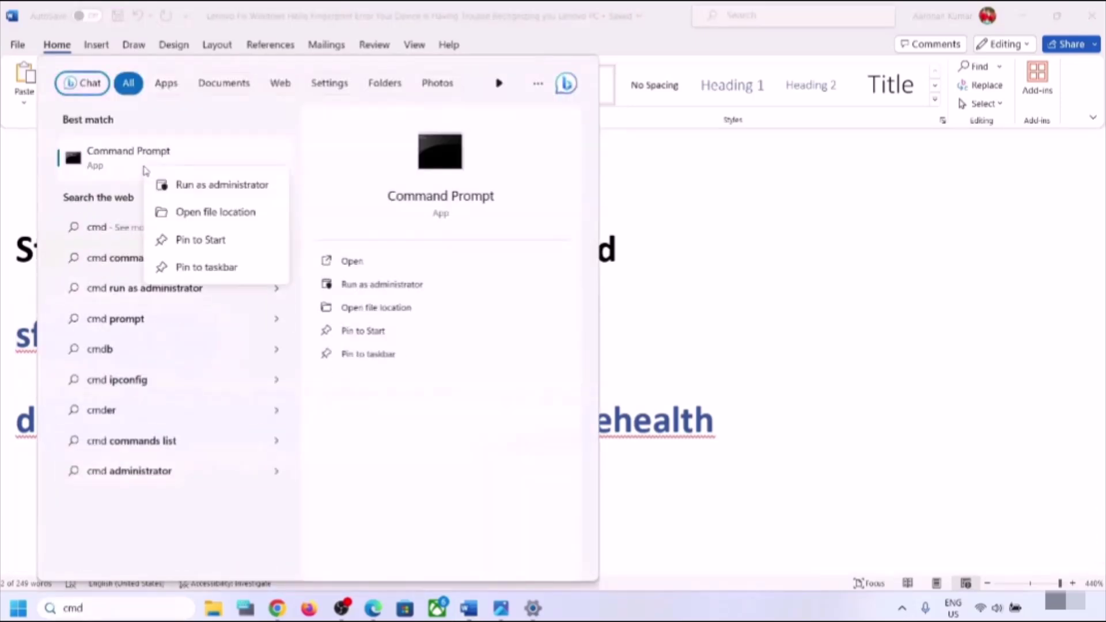
pyautogui.rightClick(144, 169)
pyautogui.click(214, 184)
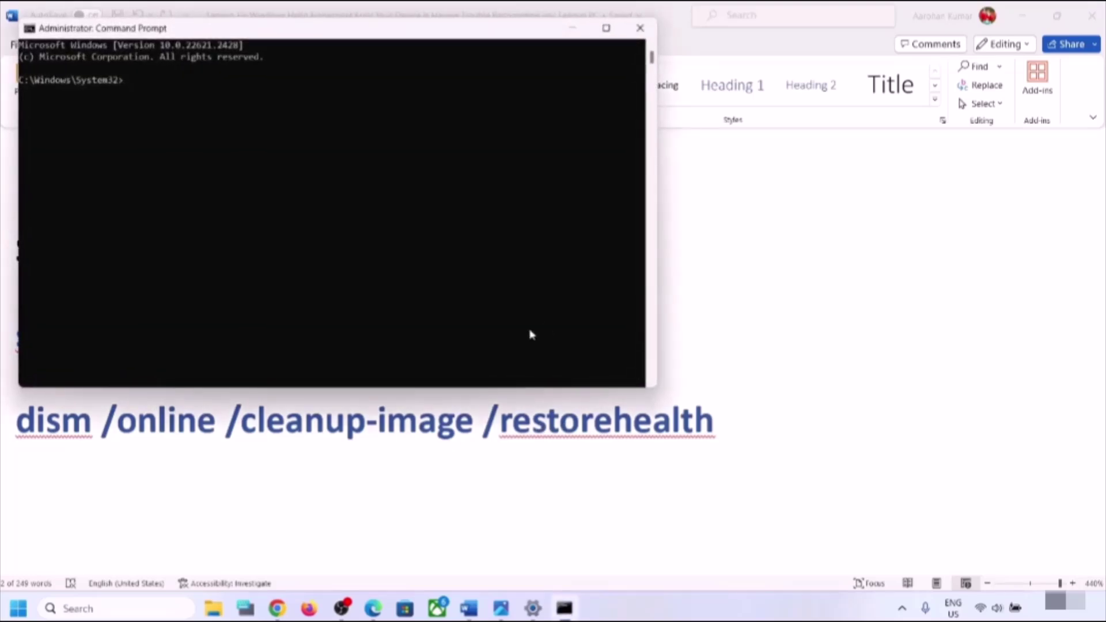
pyautogui.write('sfc /scannow')
pyautogui.press('Return')
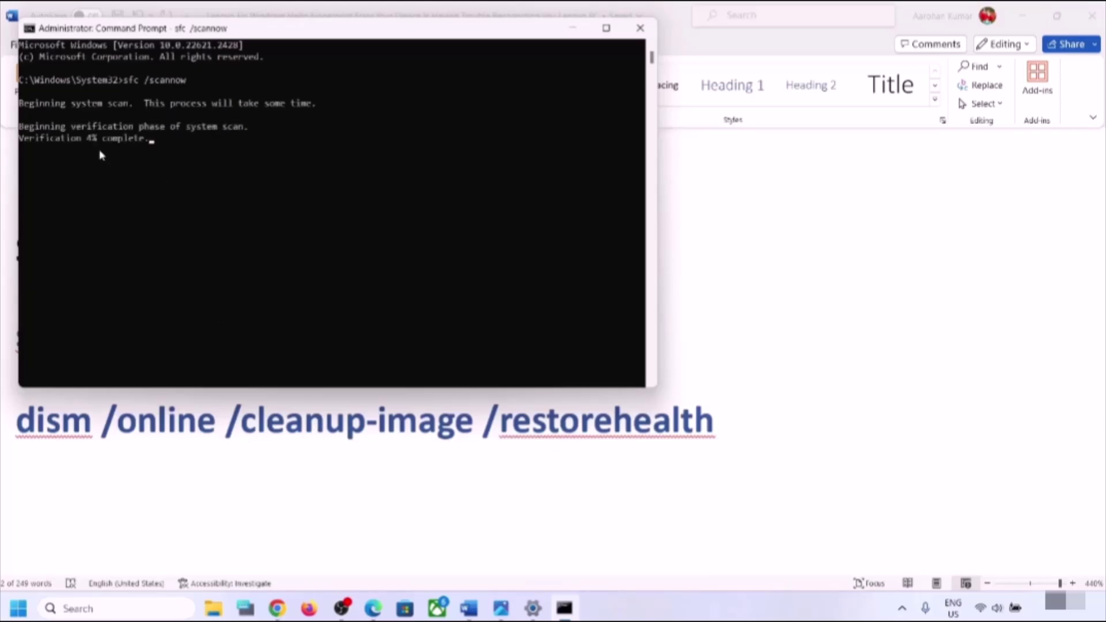
# - Select the dism /online /cleanup-image /restorehealth line in the Word guide
pyautogui.click(222, 424)
pyautogui.doubleClick(220, 423)
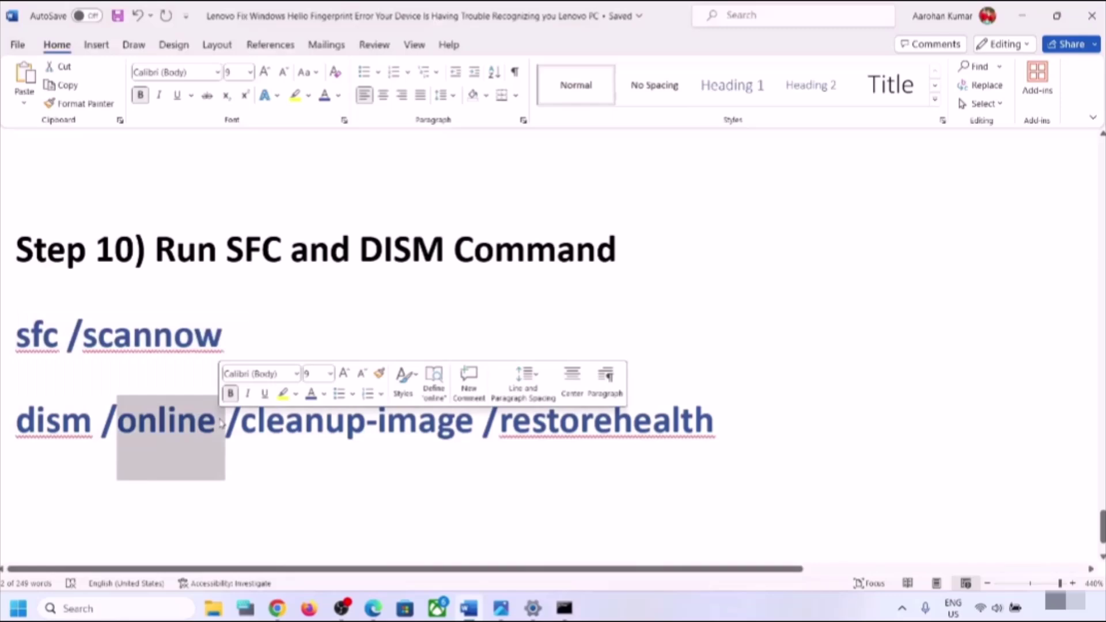
pyautogui.click(220, 424)
pyautogui.tripleClick(220, 424)
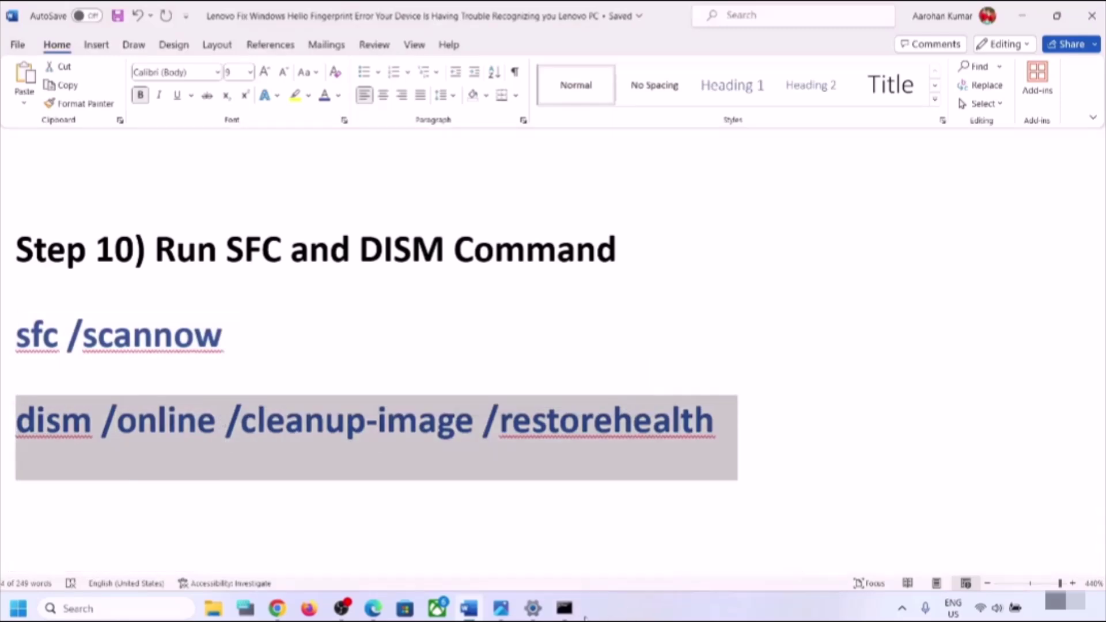
pyautogui.click(564, 608)
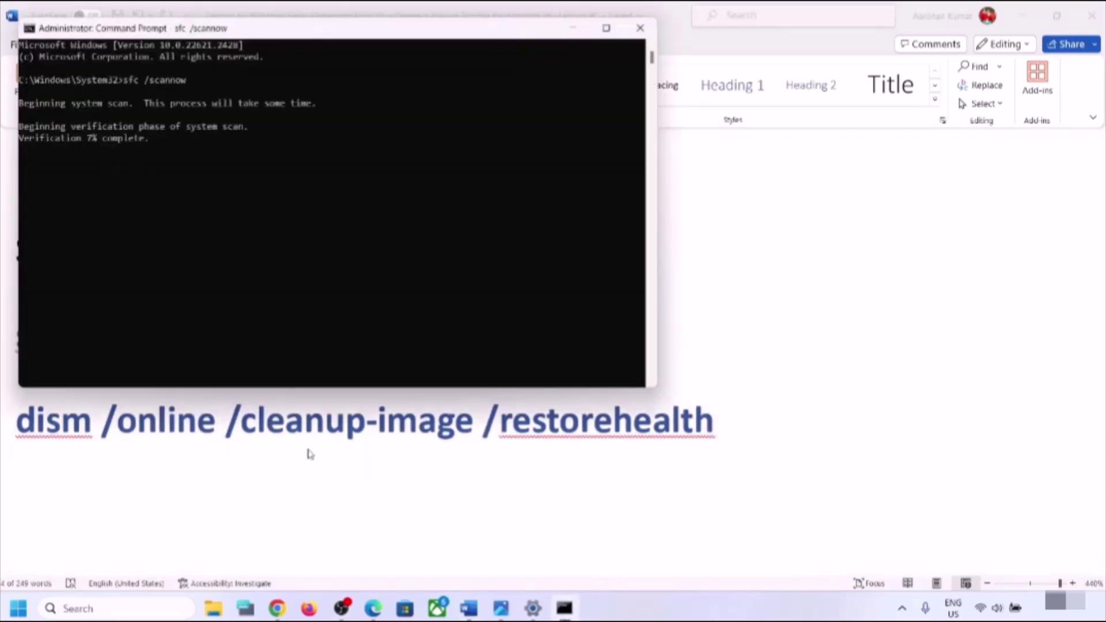
pyautogui.hotkey('alt', 'Tab')
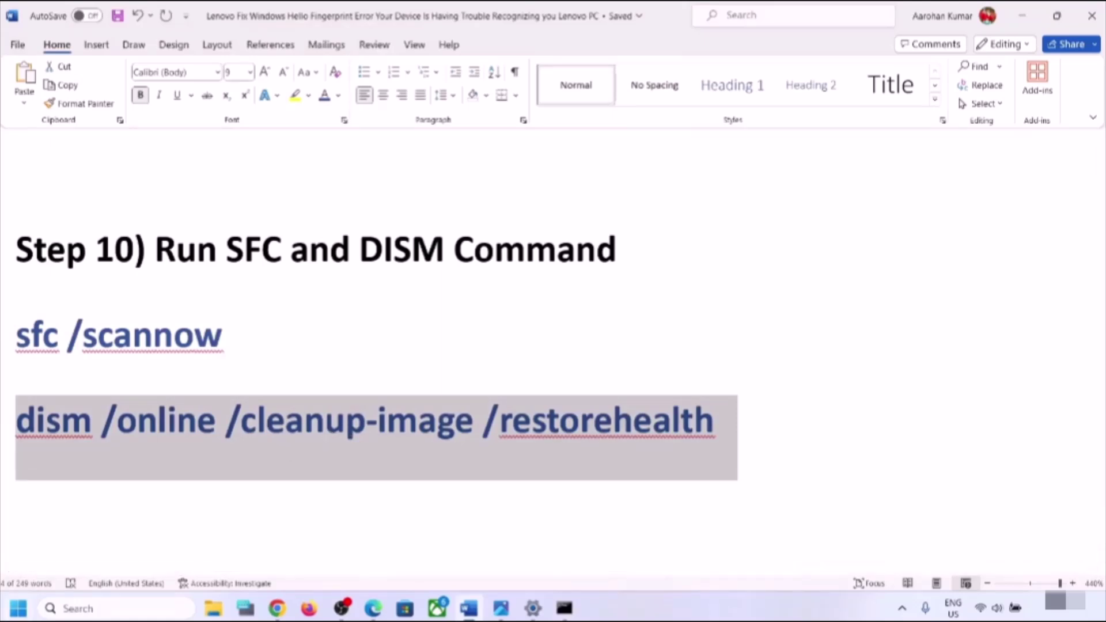
# - Check the Start menu power choices, then highlight 'Create a new local account' in the guide
pyautogui.press('super')
pyautogui.click(425, 563)
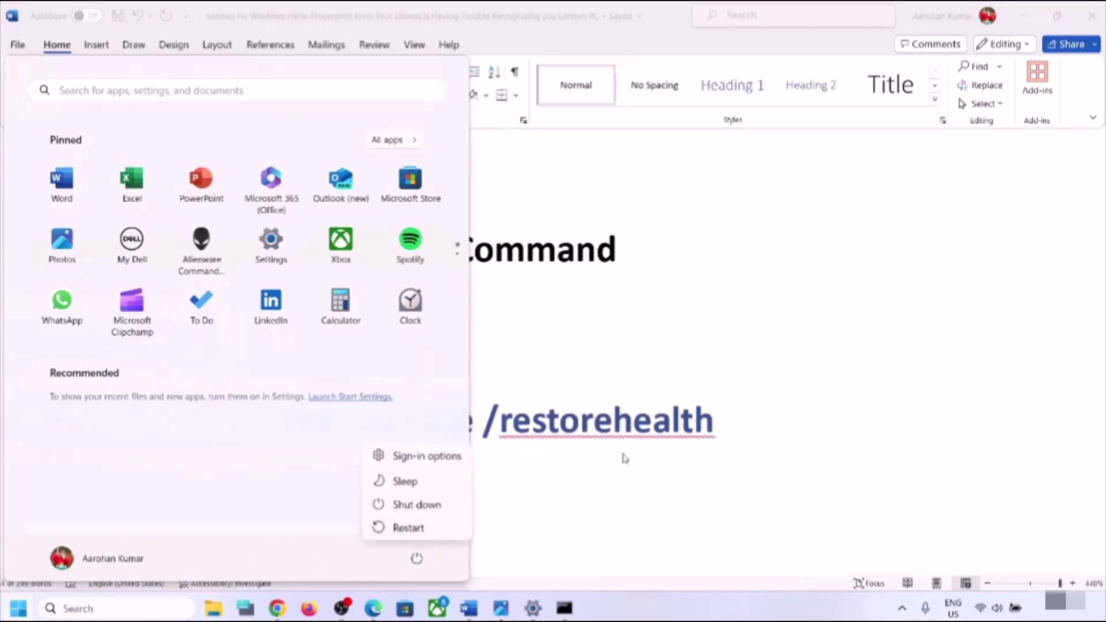
pyautogui.press('Escape')
pyautogui.press('Escape')
pyautogui.scroll(-2, 611, 419)
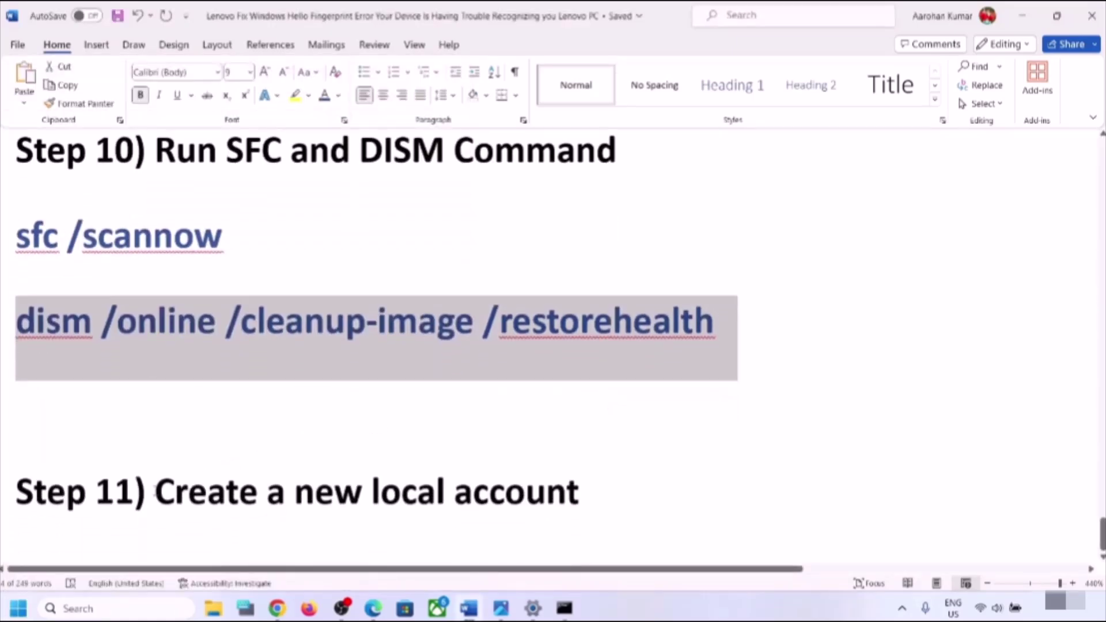
pyautogui.moveTo(155, 493); pyautogui.dragTo(253, 536)
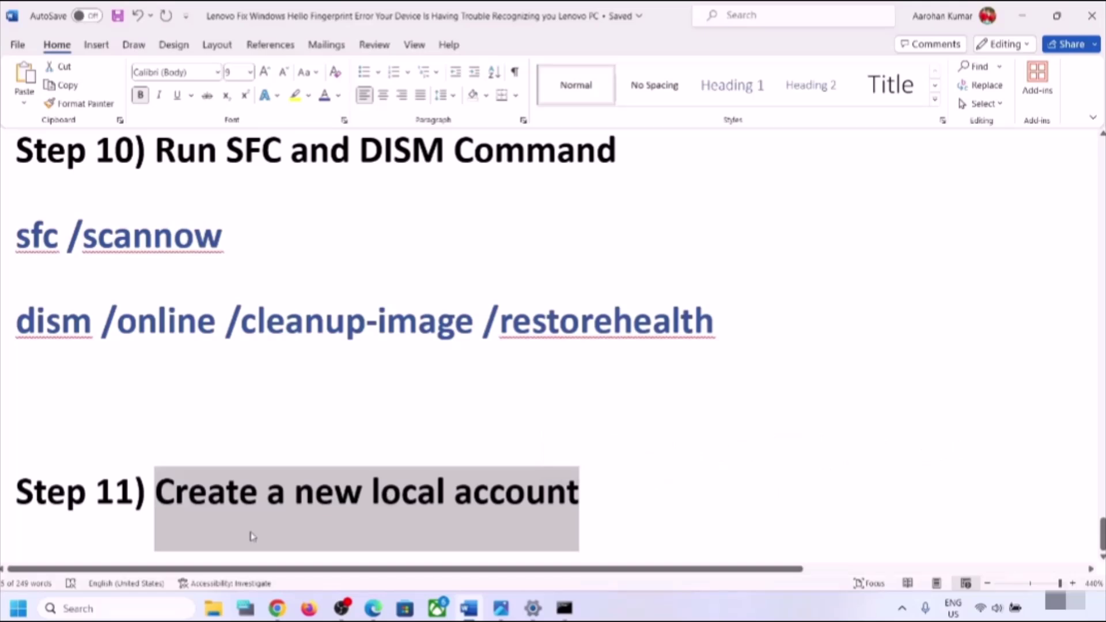
# - Switch to Settings and go to Accounts > Other users
pyautogui.hotkey('alt', 'Tab')
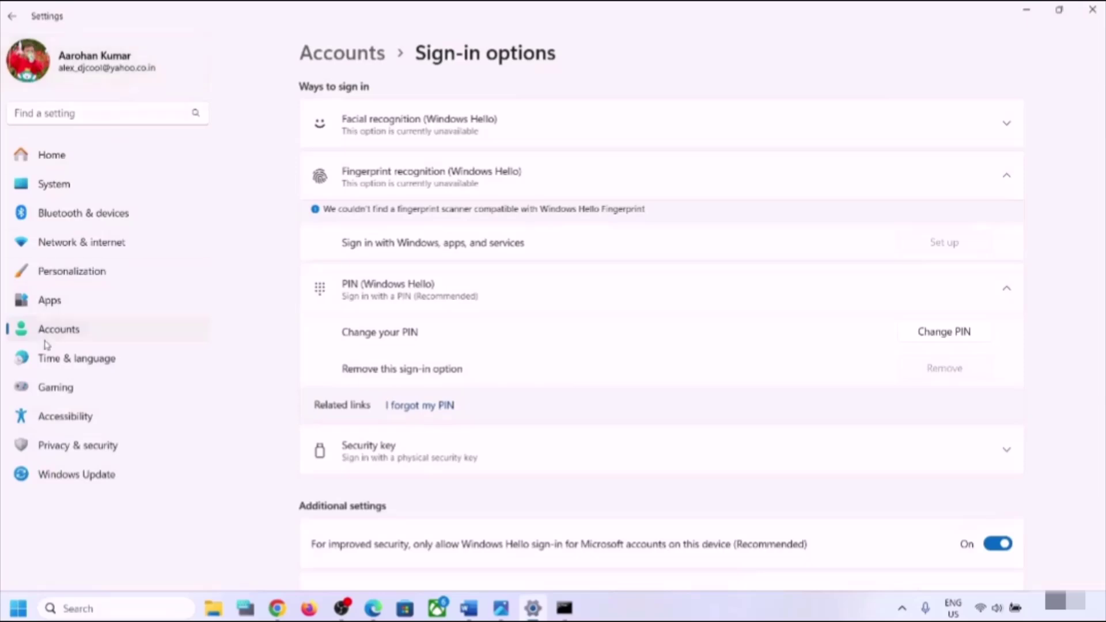
pyautogui.click(50, 331)
pyautogui.scroll(-5, 470, 366)
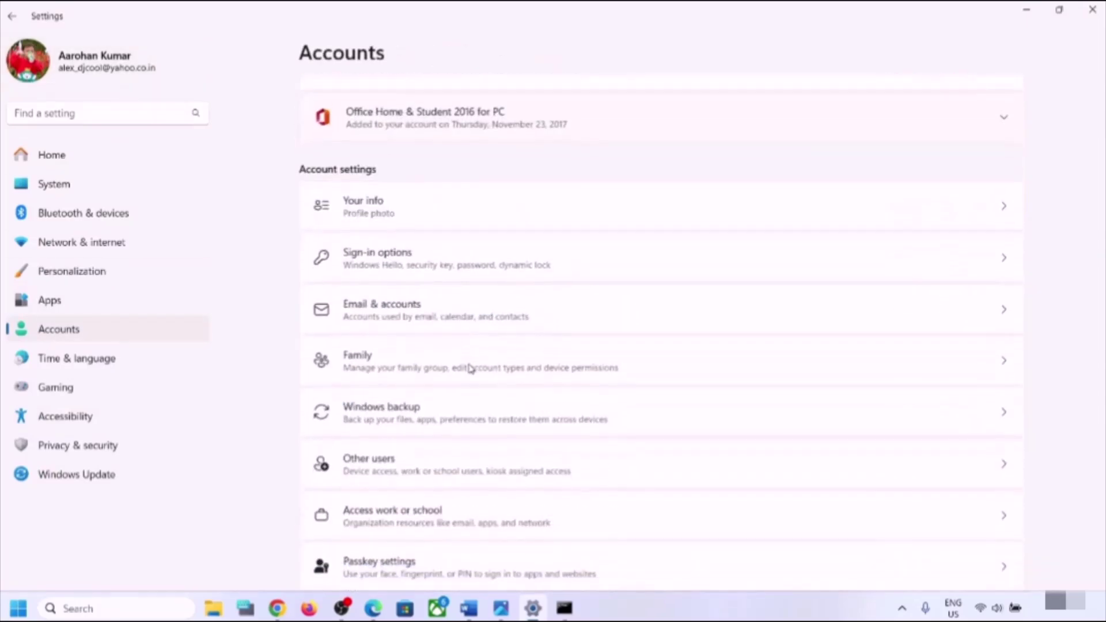
pyautogui.scroll(-2, 469, 367)
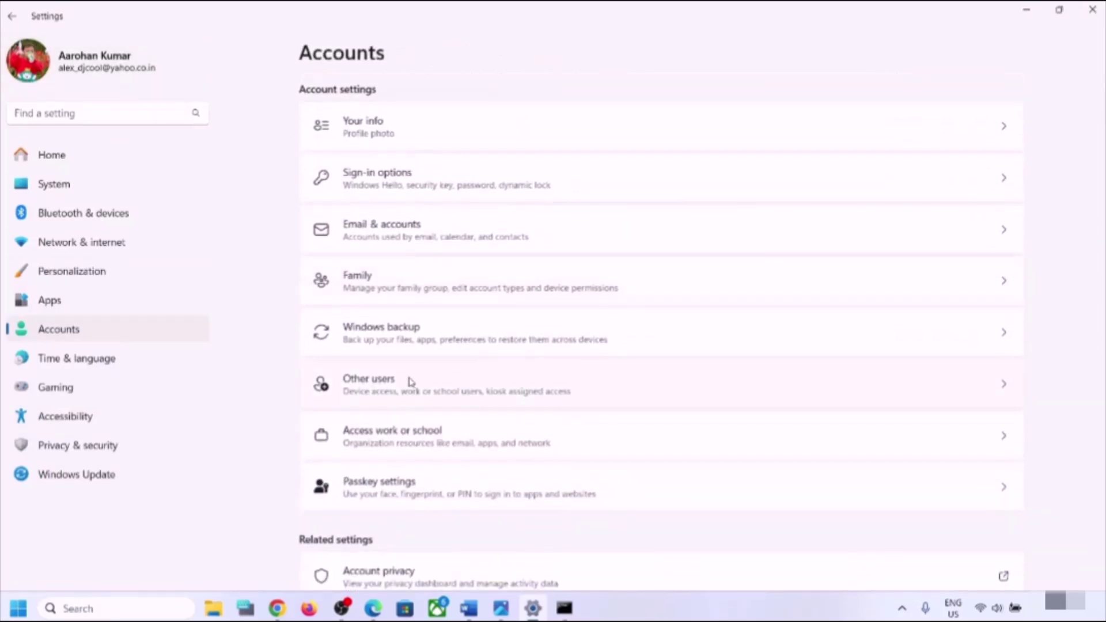
pyautogui.click(410, 382)
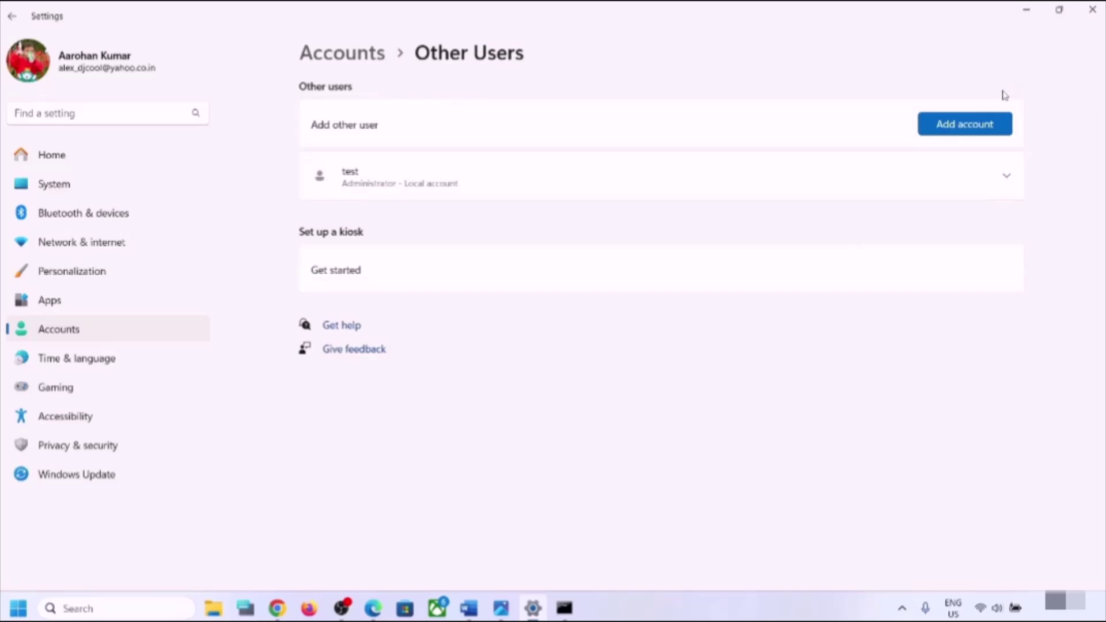
# - Add a local user 'test' without a Microsoft account, entering and confirming its password
pyautogui.click(980, 126)
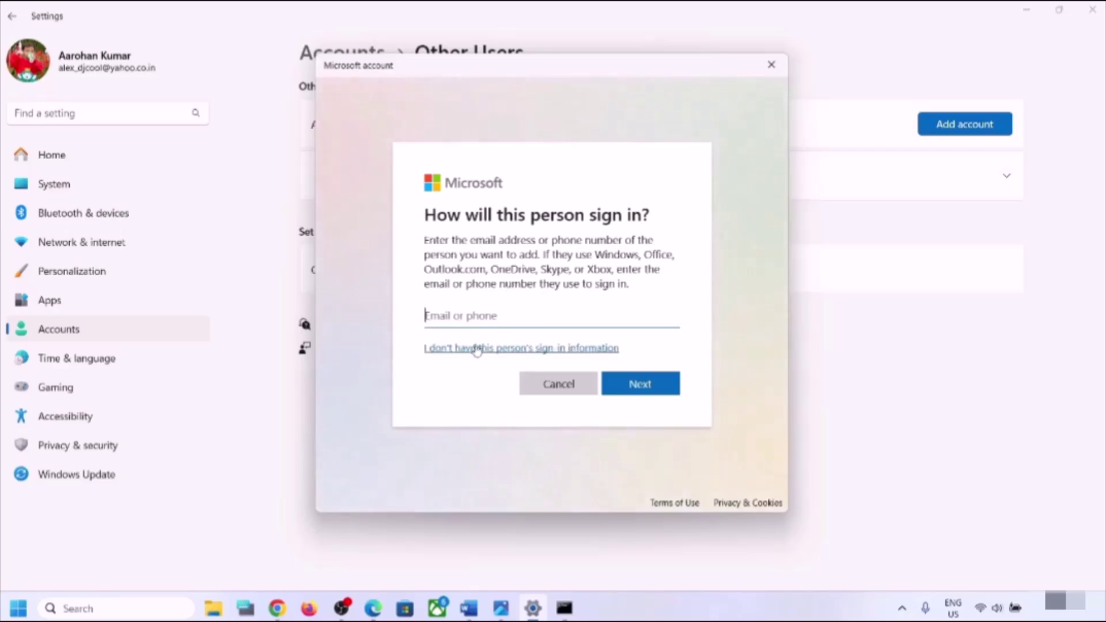
pyautogui.click(474, 352)
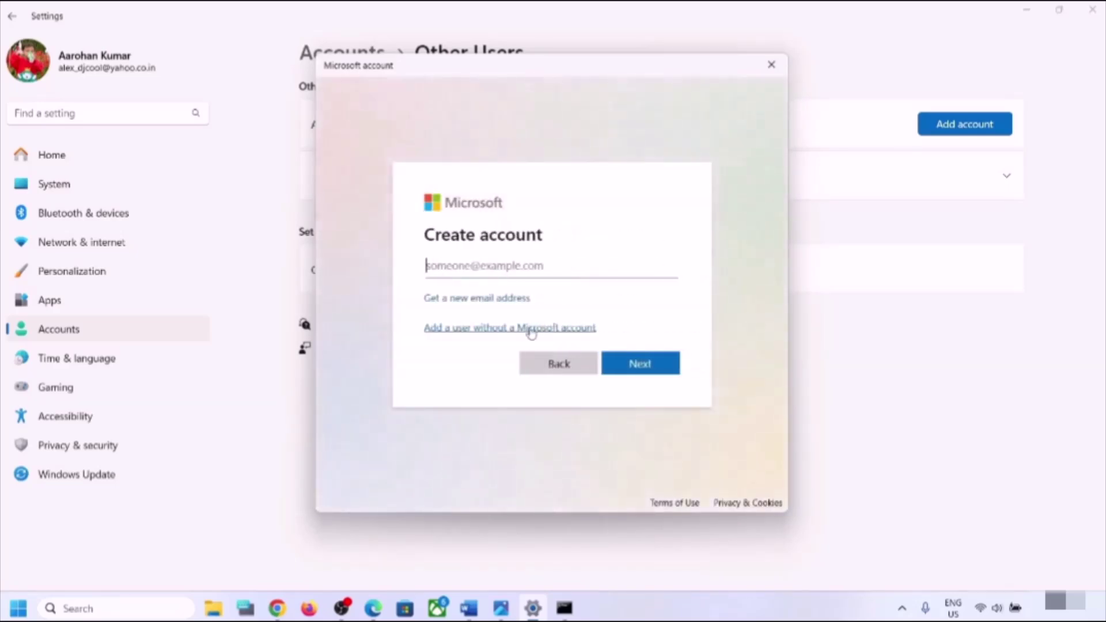
pyautogui.click(487, 328)
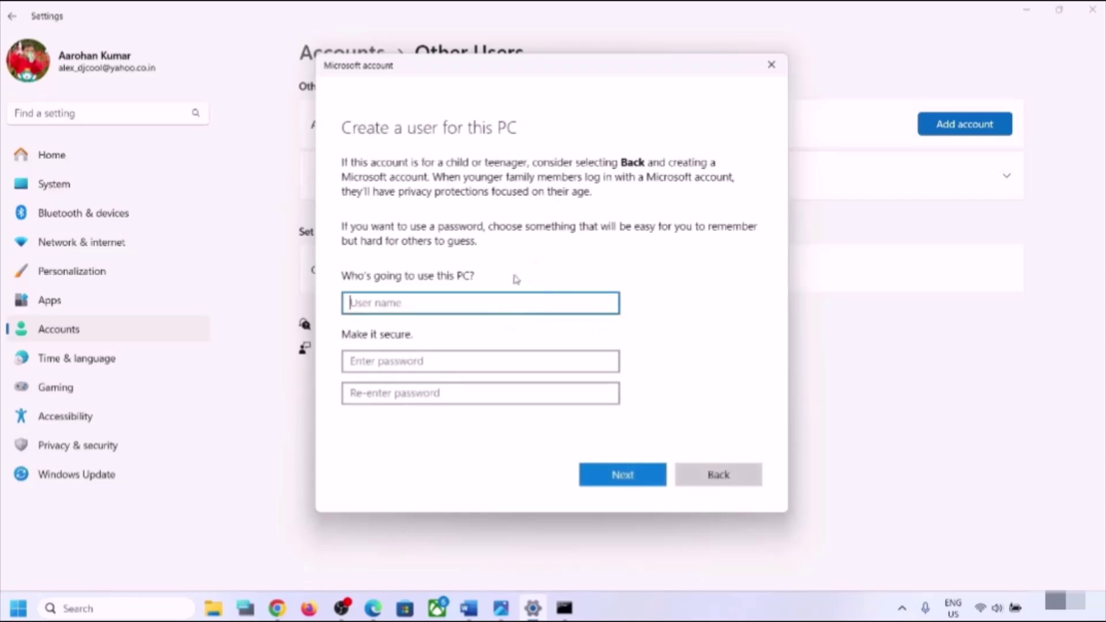
pyautogui.write('test1')
pyautogui.click(400, 362)
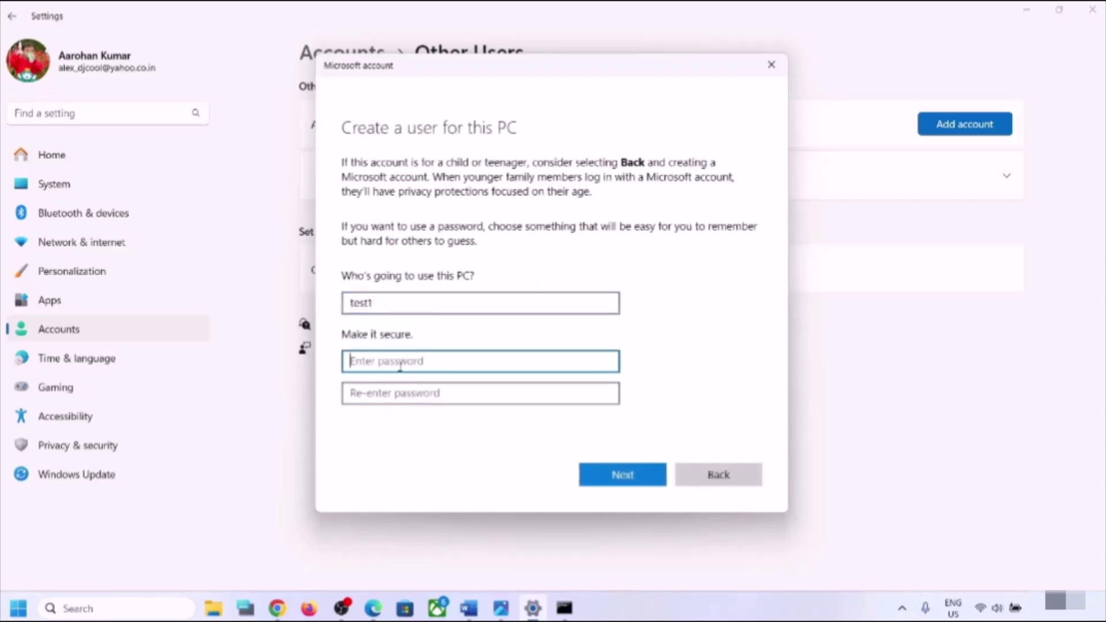
pyautogui.write('1234')
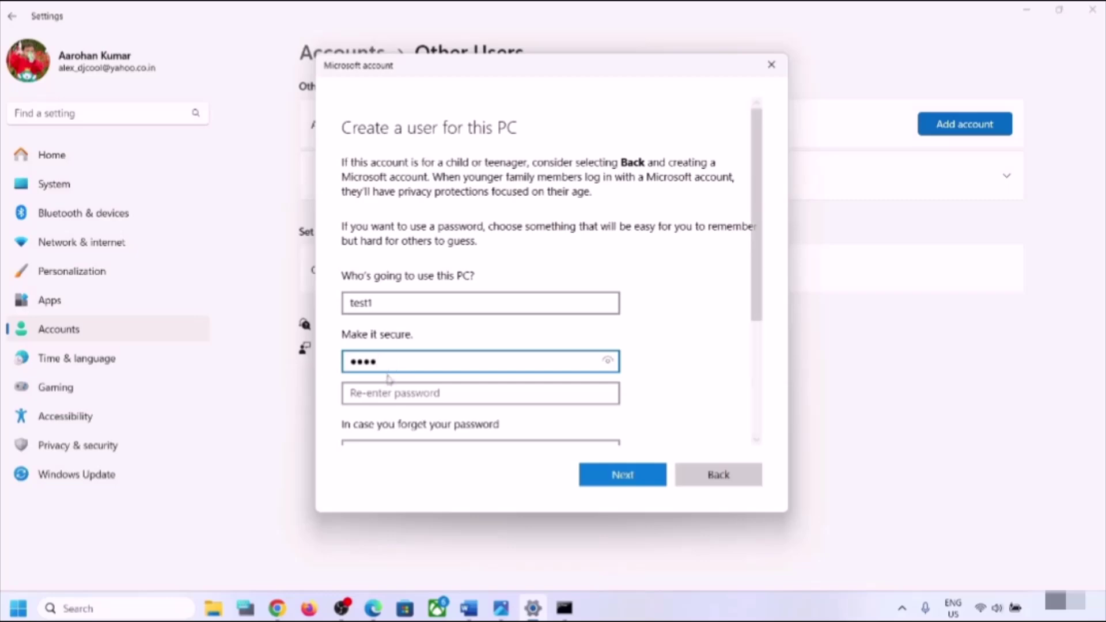
pyautogui.click(380, 393)
pyautogui.write('1234')
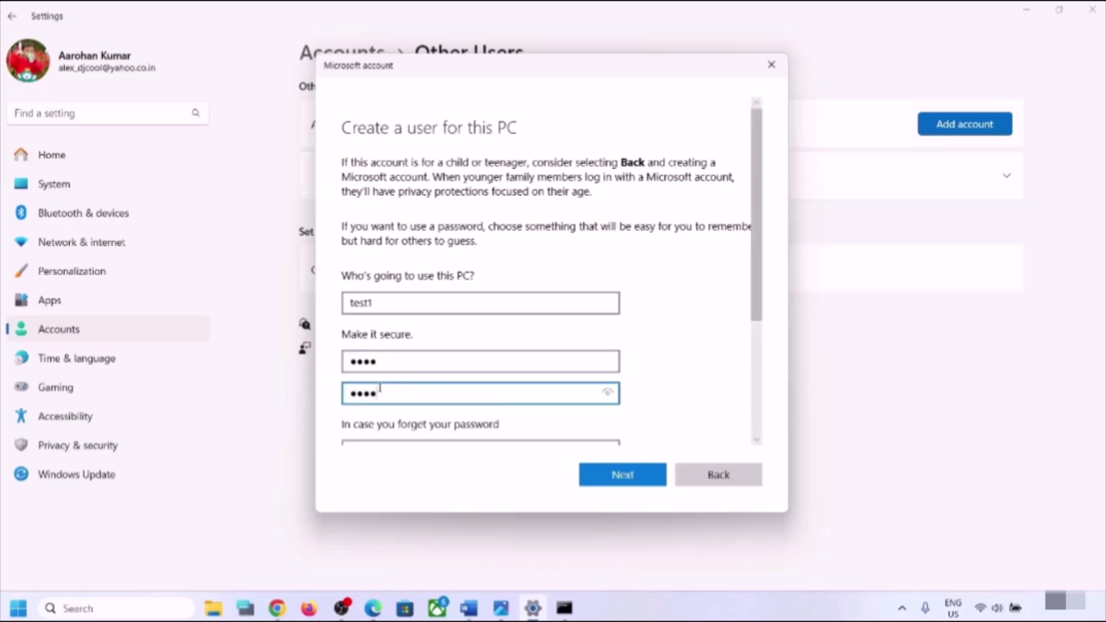
# - Pick the pet name, birth city and childhood nickname security questions, answer them, and submit
pyautogui.scroll(-3, 380, 390)
pyautogui.click(420, 282)
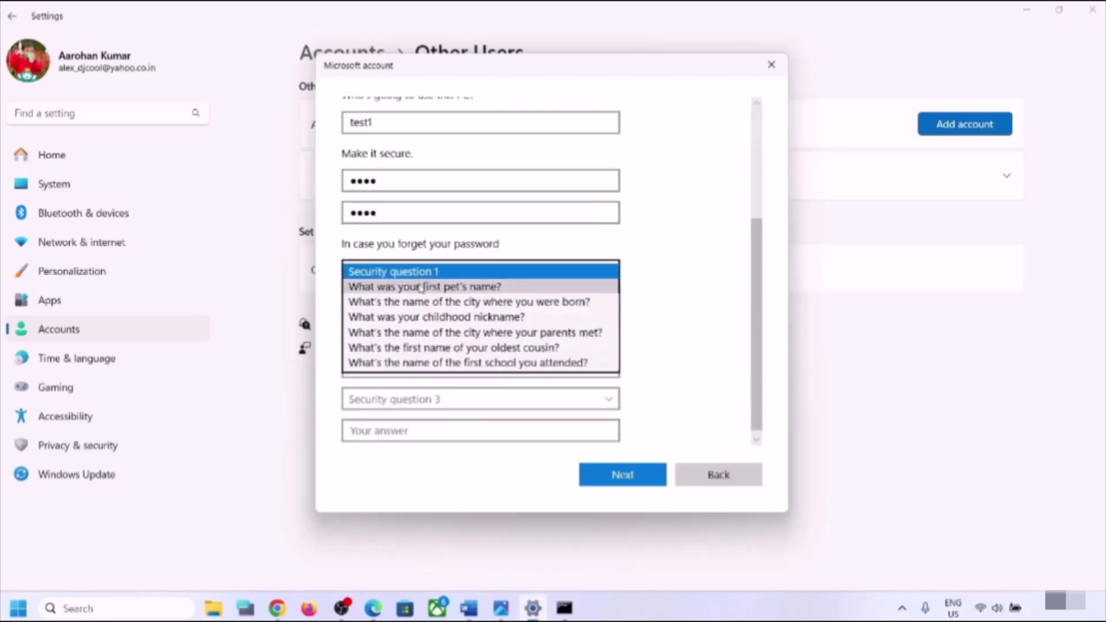
pyautogui.click(418, 291)
pyautogui.click(407, 303)
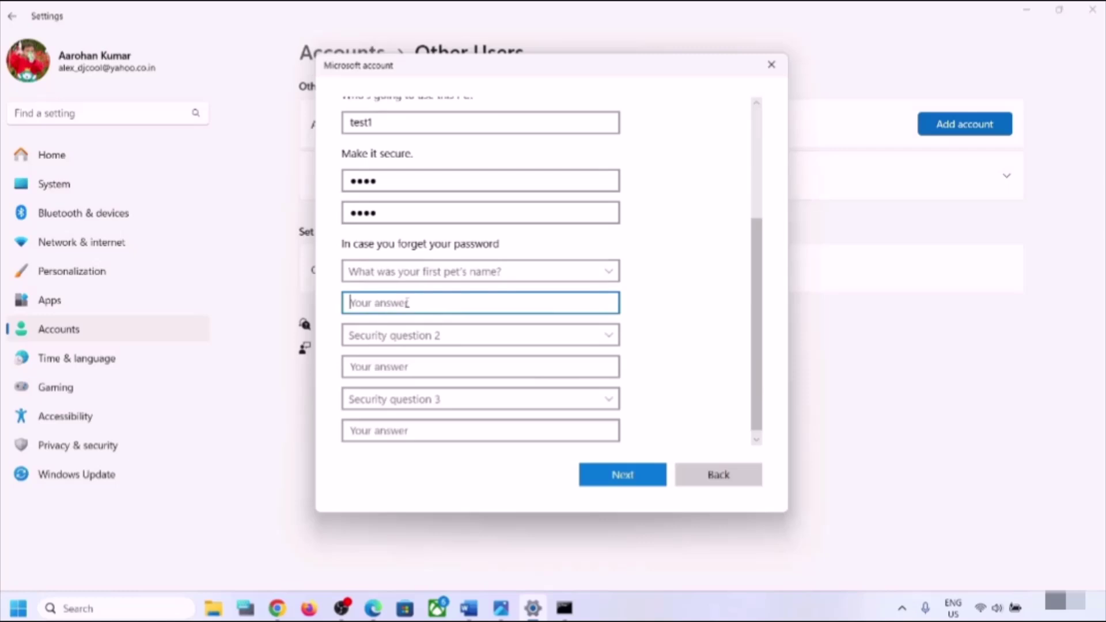
pyautogui.write('test')
pyautogui.click(398, 337)
pyautogui.click(416, 365)
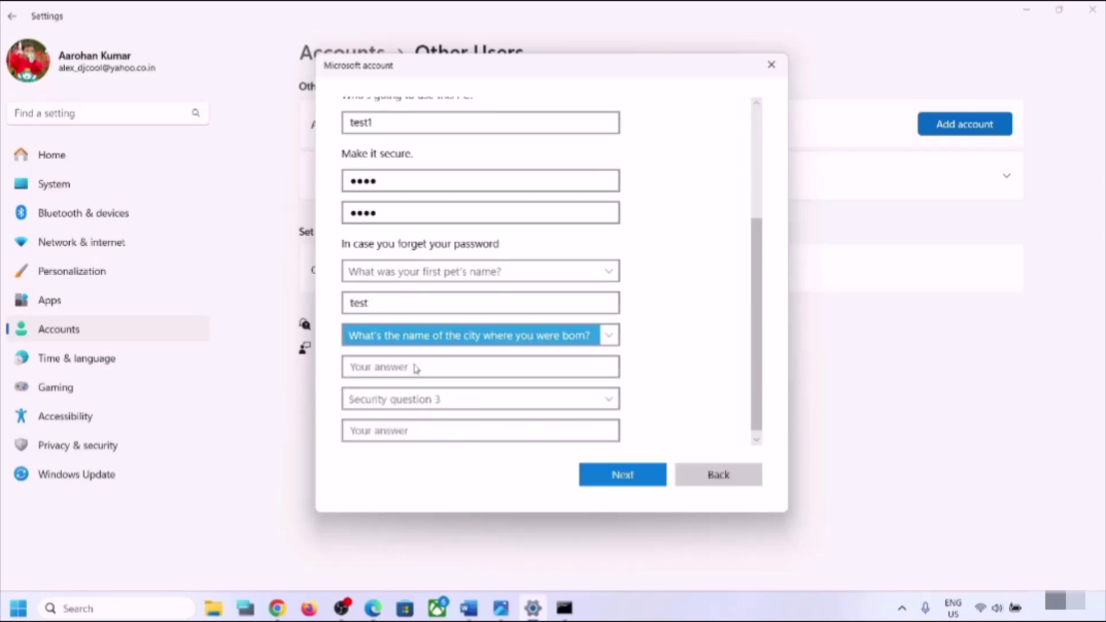
pyautogui.click(387, 365)
pyautogui.write('test')
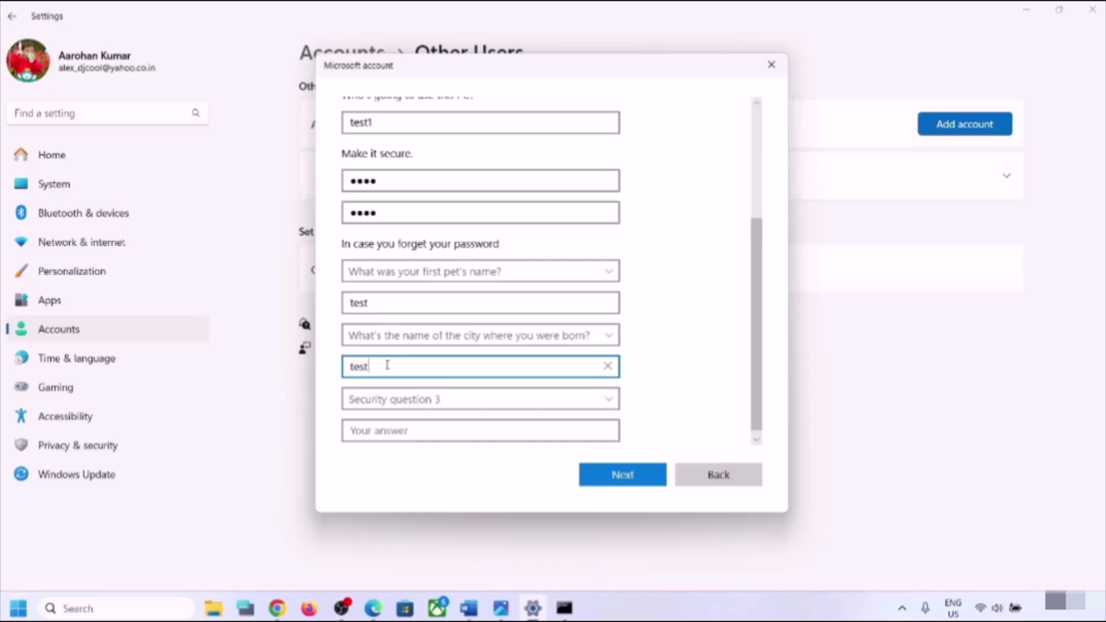
pyautogui.scroll(-1, 385, 363)
pyautogui.click(393, 396)
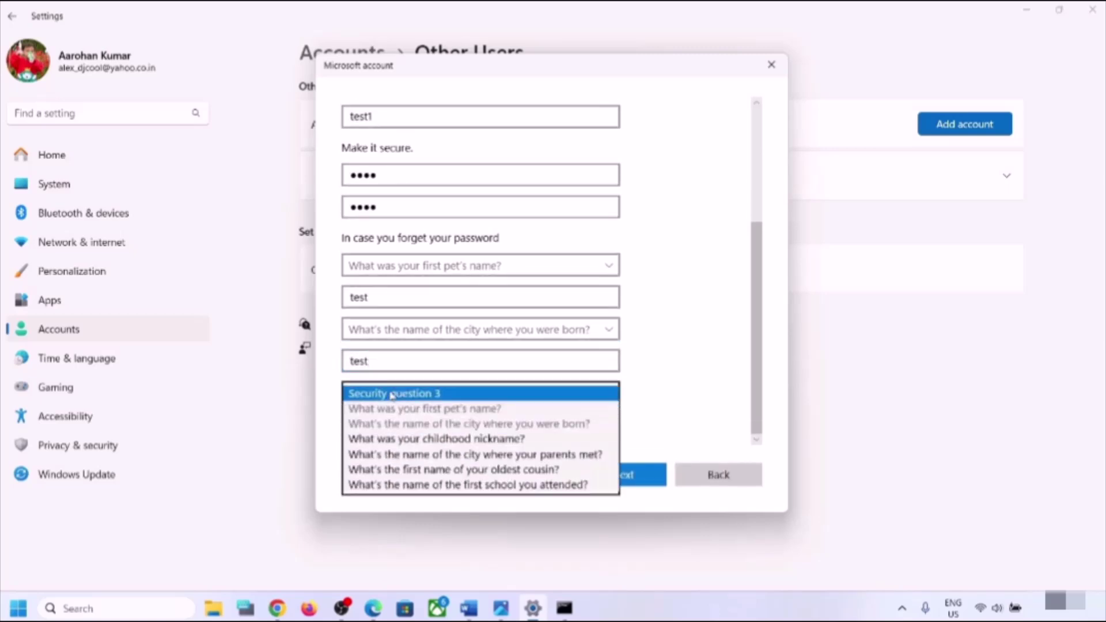
pyautogui.click(382, 427)
pyautogui.click(381, 426)
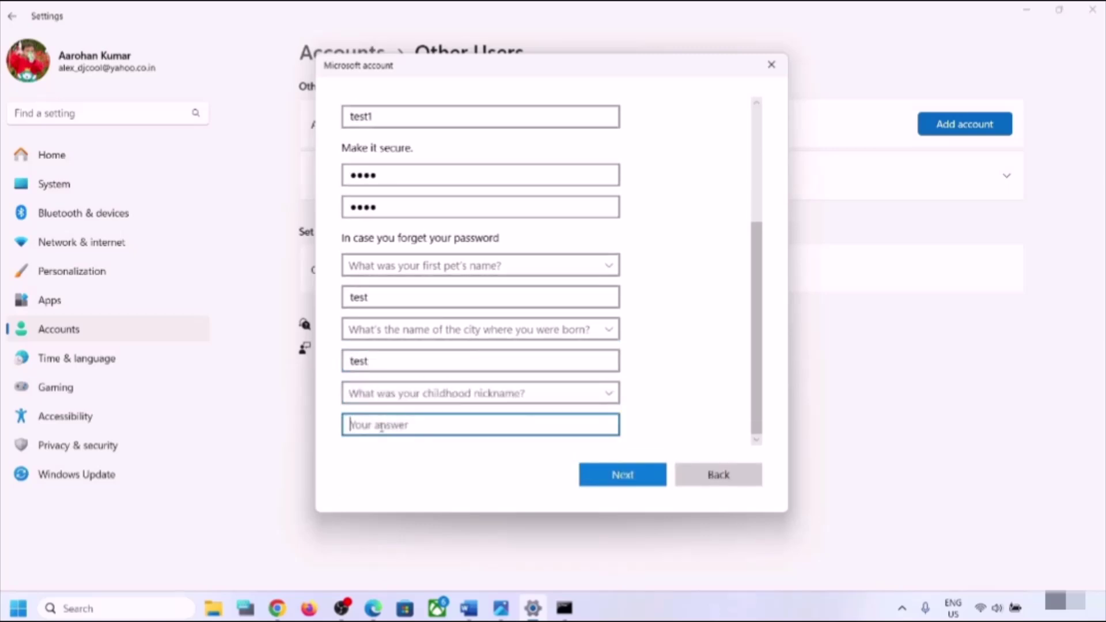
pyautogui.write('test')
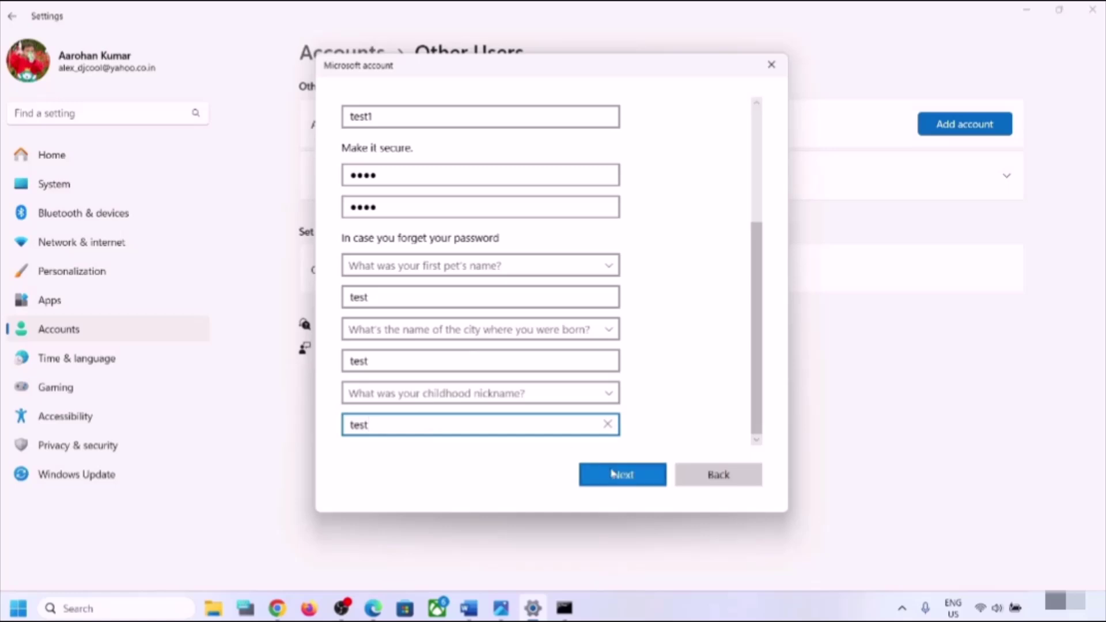
pyautogui.click(613, 473)
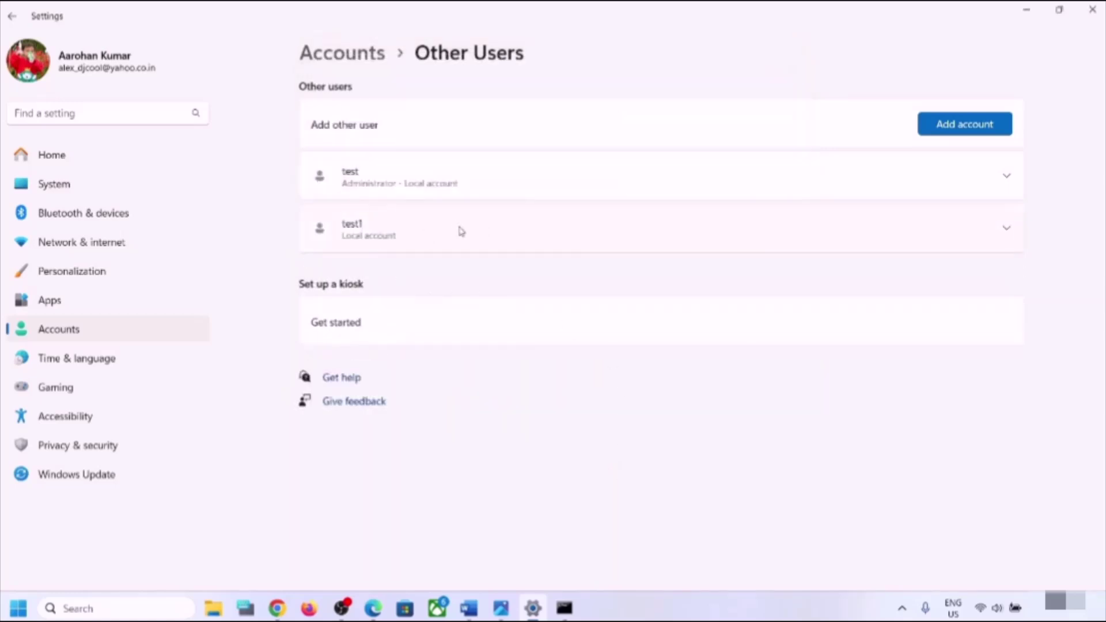
# - Change test1's account type from Standard User to Administrator
pyautogui.click(1006, 229)
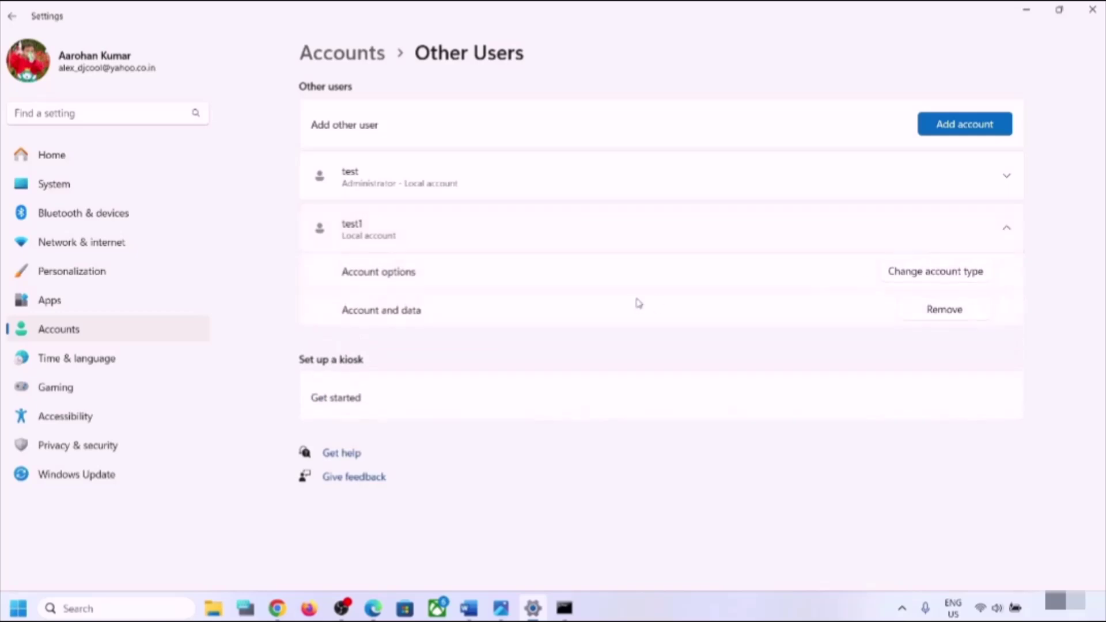
pyautogui.click(937, 271)
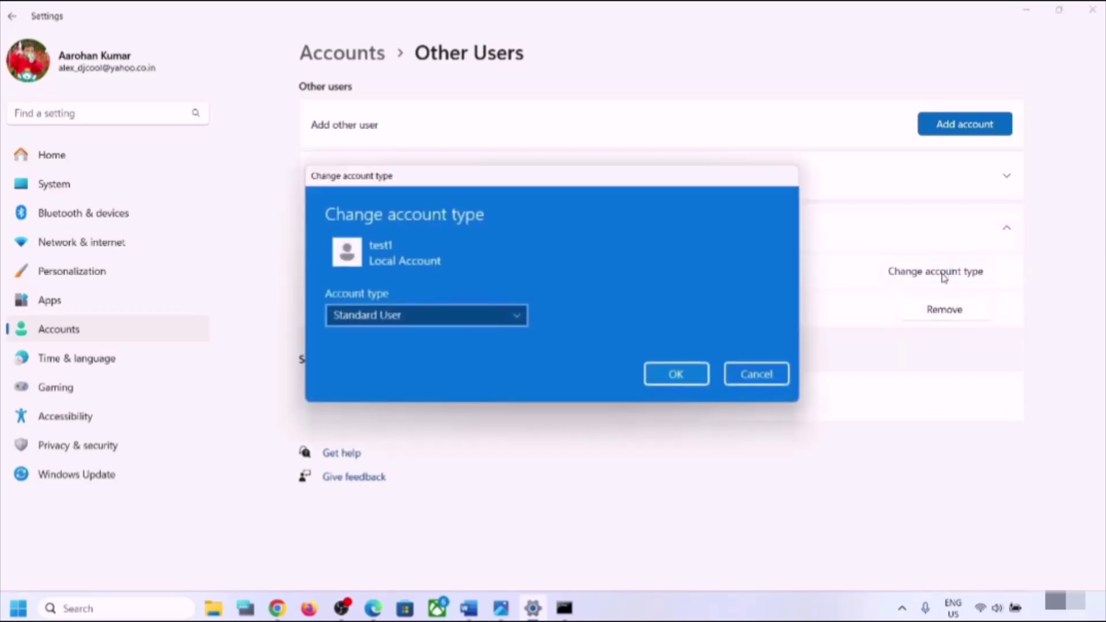
pyautogui.click(432, 305)
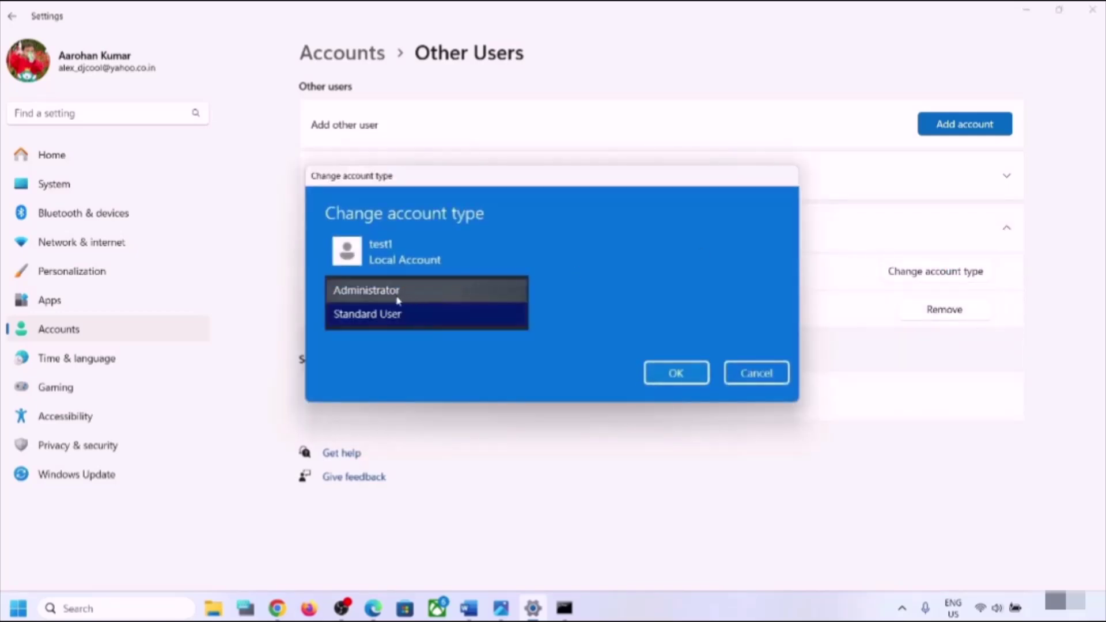
pyautogui.click(431, 291)
pyautogui.click(680, 376)
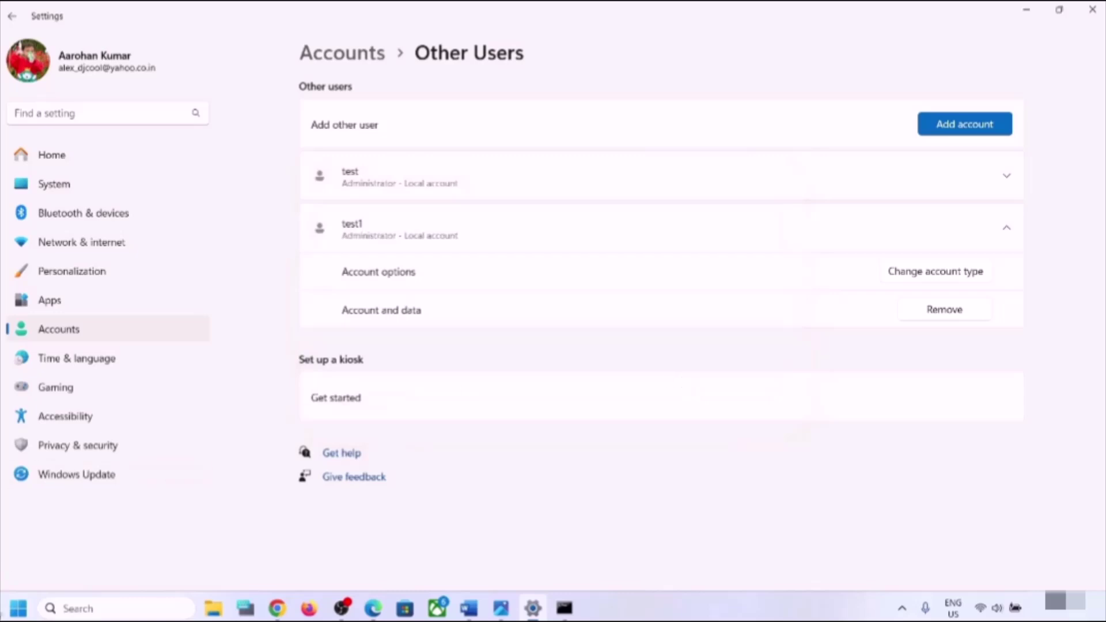
# - Check the accounts listed in the Start menu, then close it
pyautogui.click(19, 609)
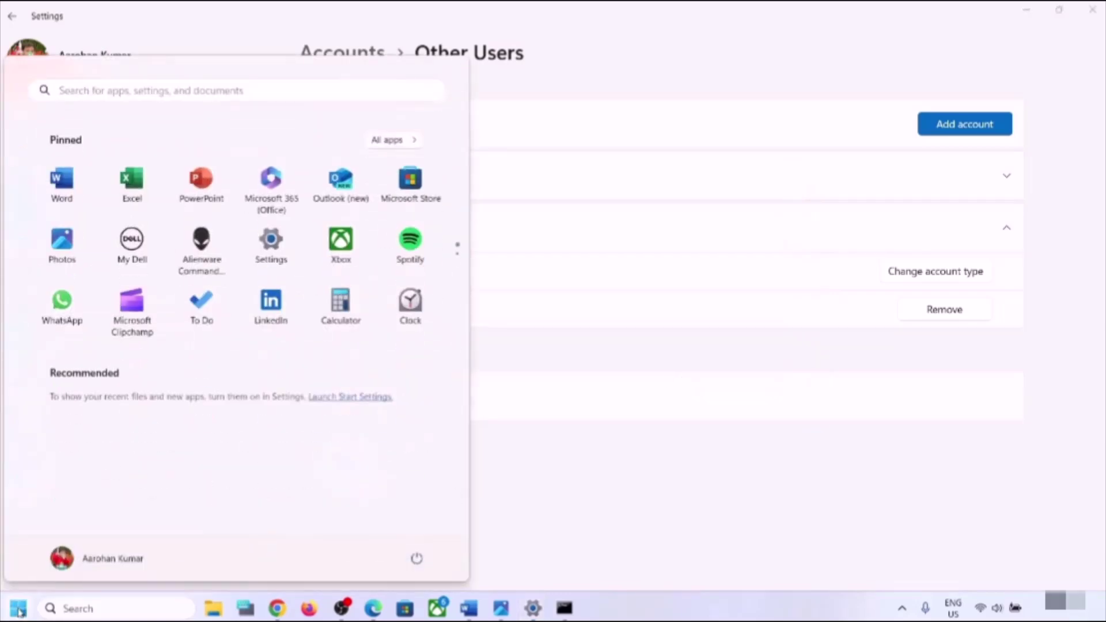
pyautogui.click(92, 562)
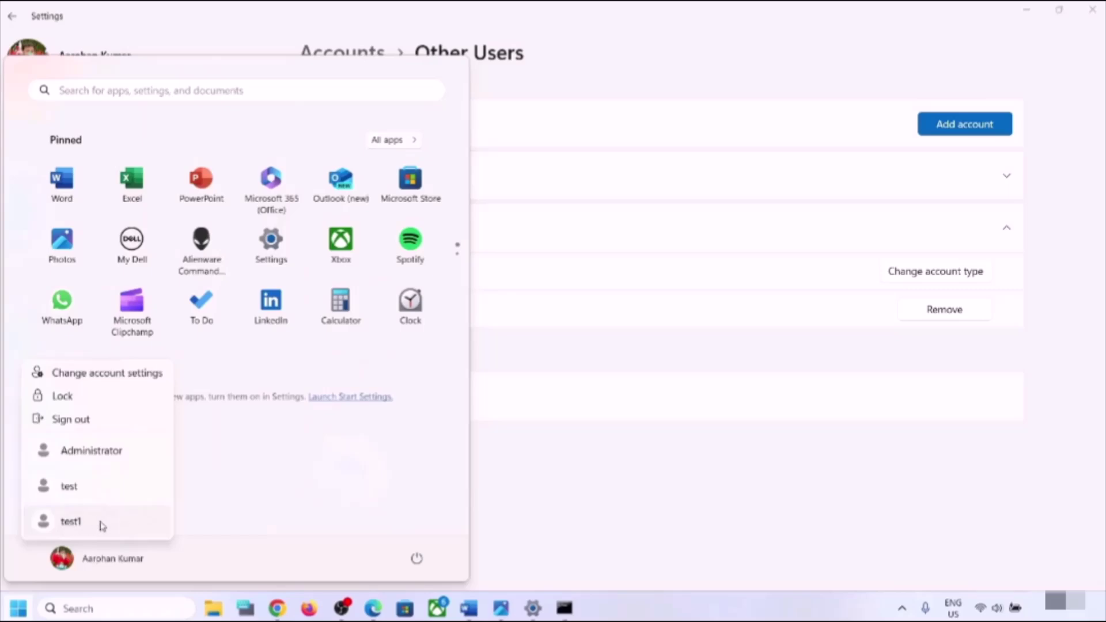
pyautogui.click(590, 477)
pyautogui.click(605, 463)
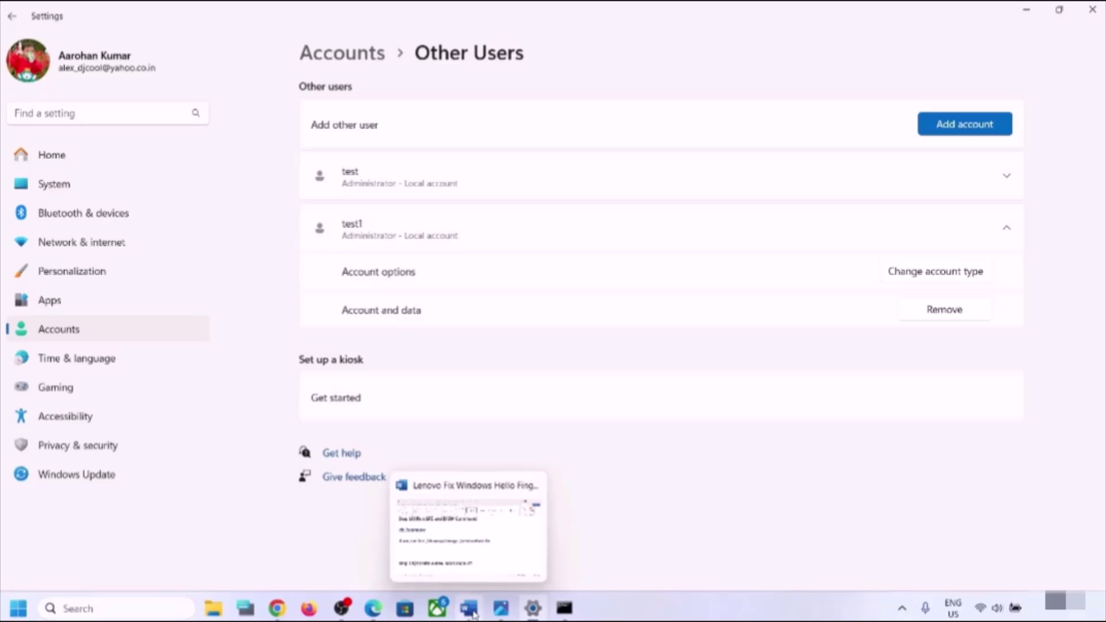
# - Add 'Create a backup before reset ()' below the Step 11 heading in Word, then return to Settings
pyautogui.click(473, 614)
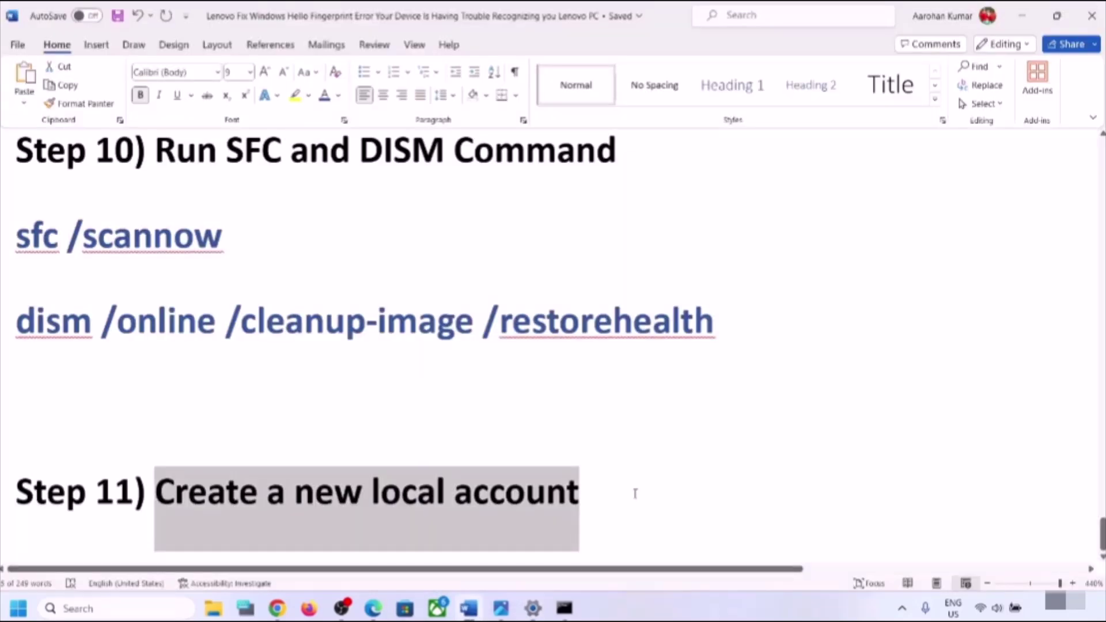
pyautogui.click(635, 494)
pyautogui.press('Return')
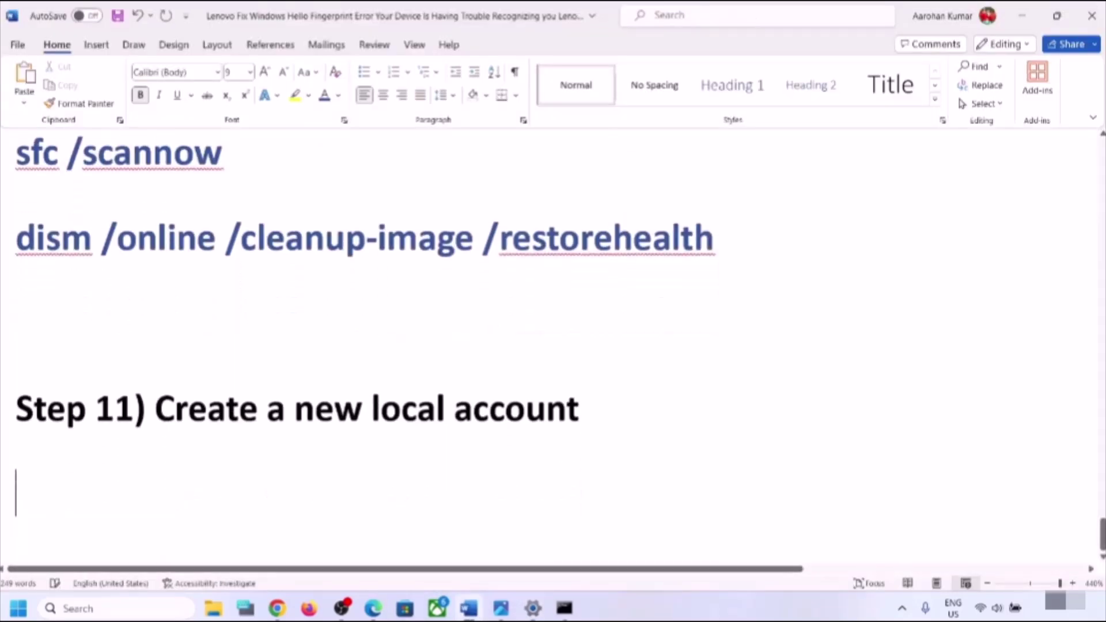
pyautogui.write('Create')
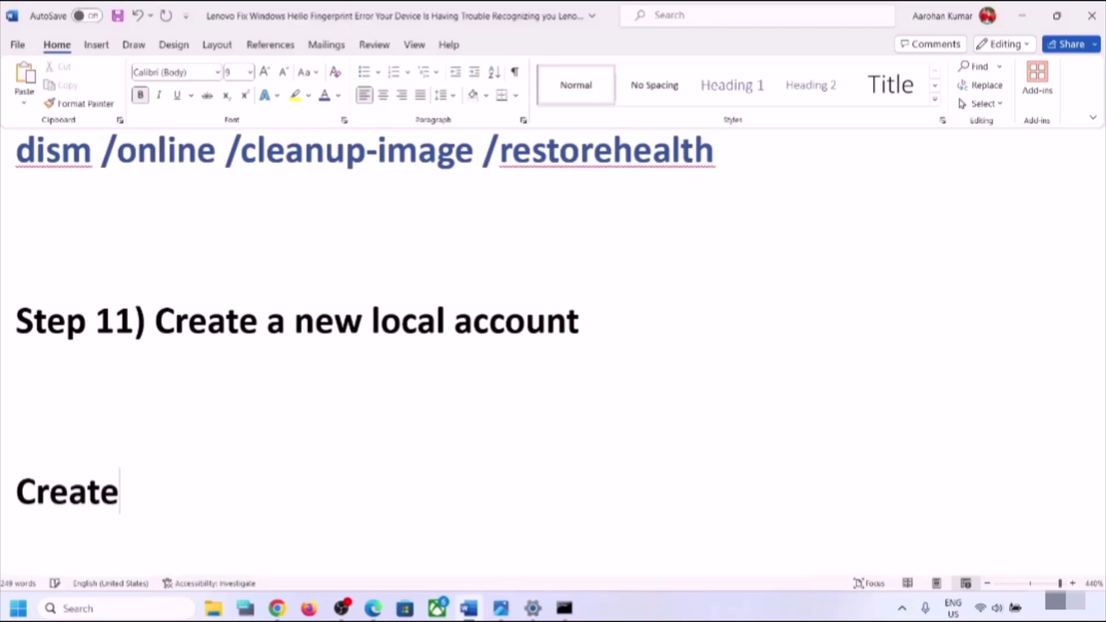
pyautogui.write(' a back')
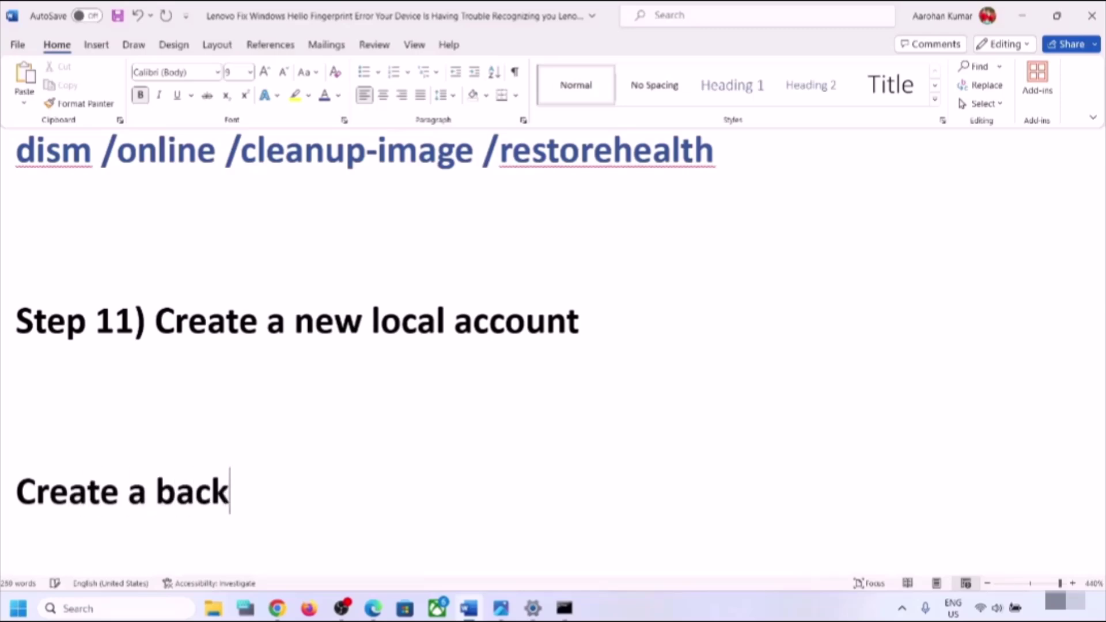
pyautogui.write('up befo')
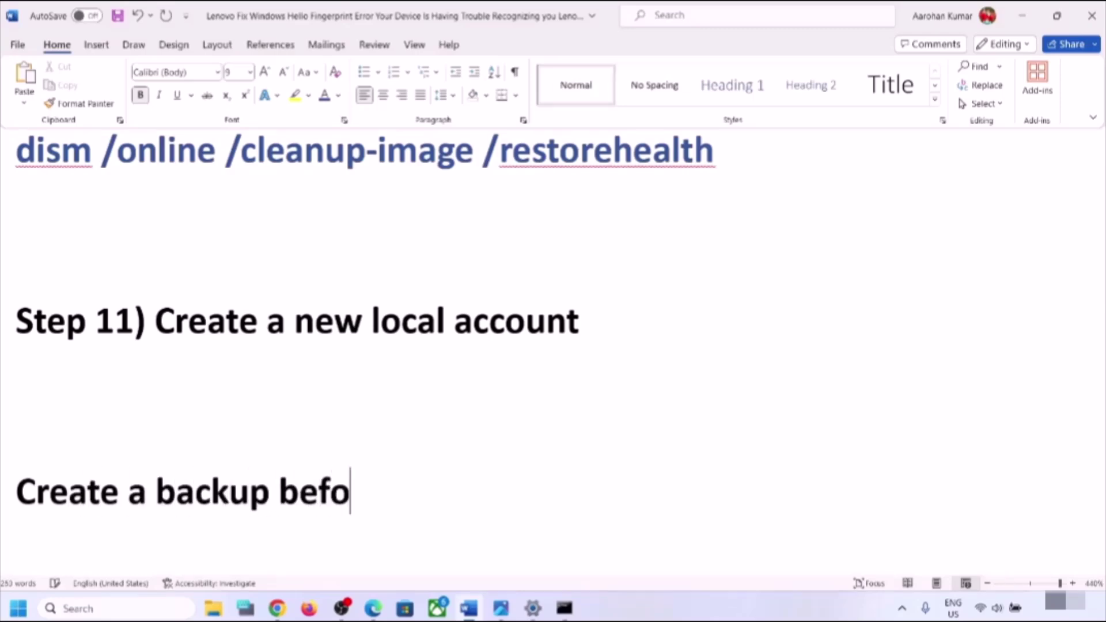
pyautogui.write('re ')
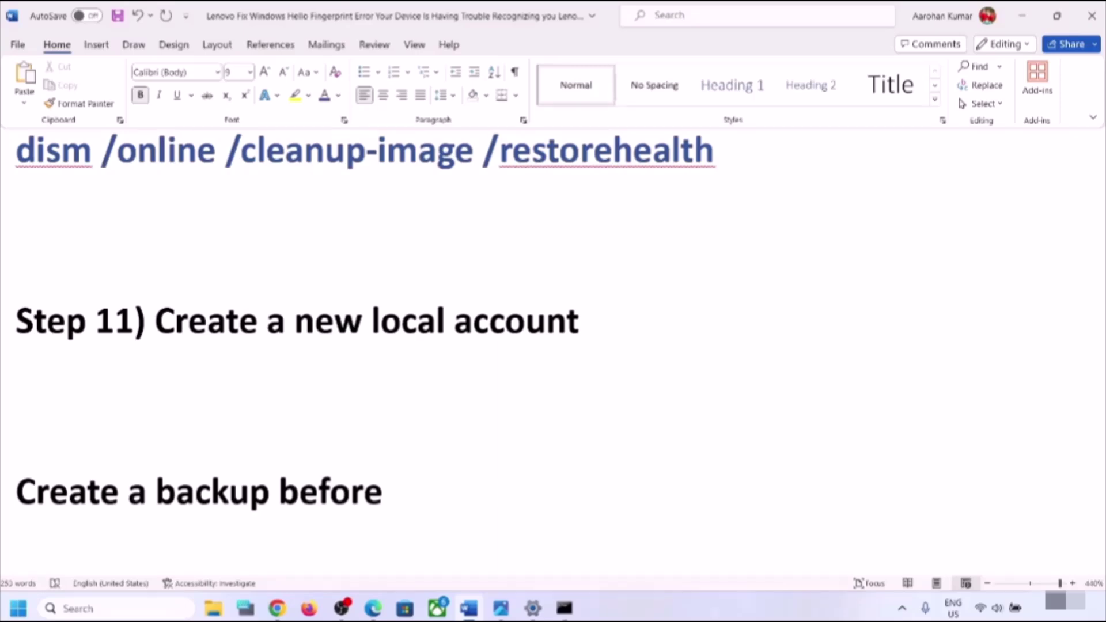
pyautogui.write('reset')
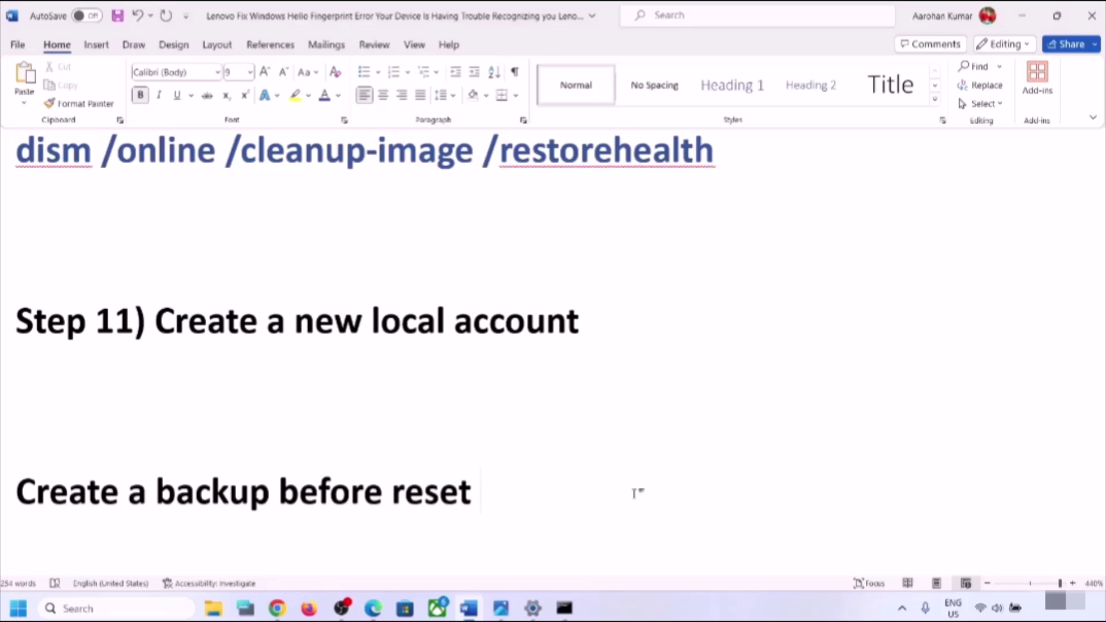
pyautogui.write(' )')
pyautogui.press('BackSpace')
pyautogui.write('()')
pyautogui.press('Left')
pyautogui.hotkey('alt', 'Tab')
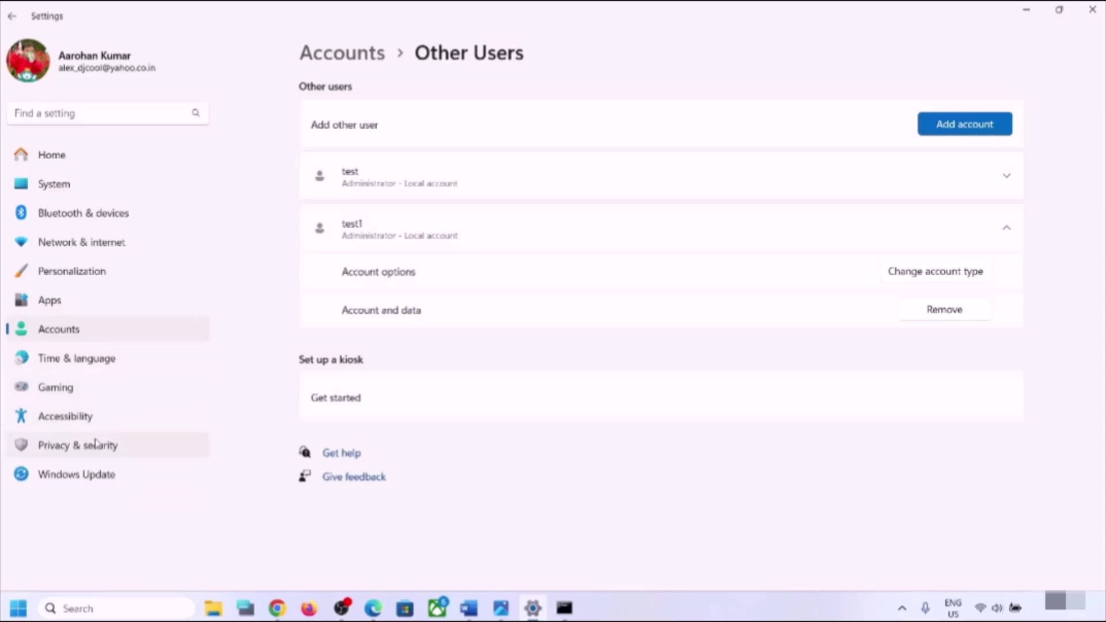
# - Go through Windows Update > Advanced options > Recovery and start Reset PC
pyautogui.click(90, 476)
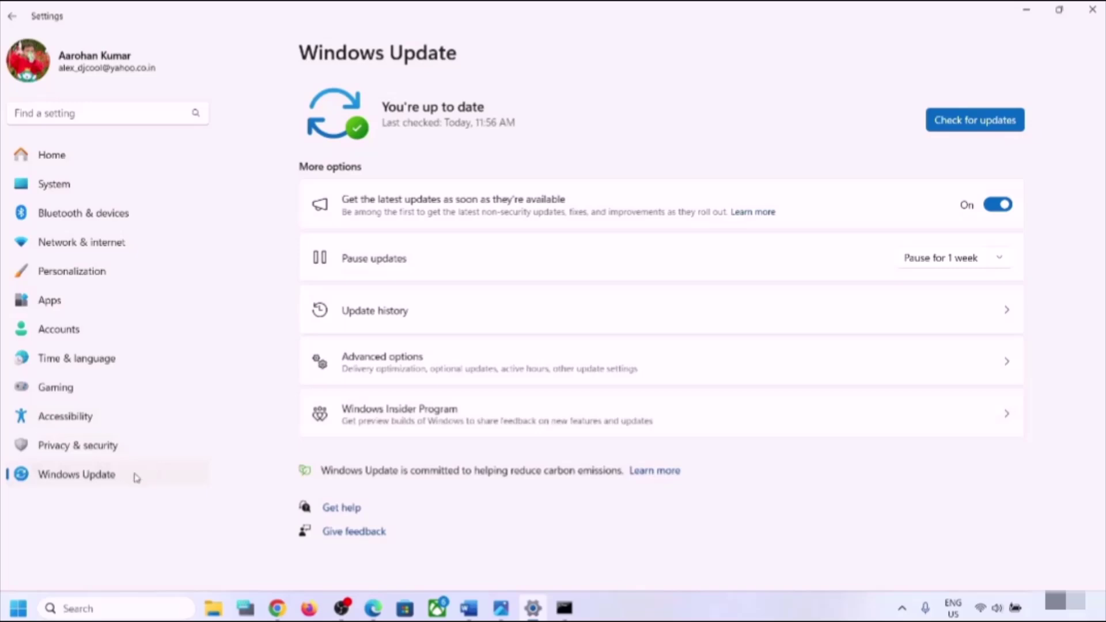
pyautogui.click(462, 375)
pyautogui.scroll(-2, 459, 375)
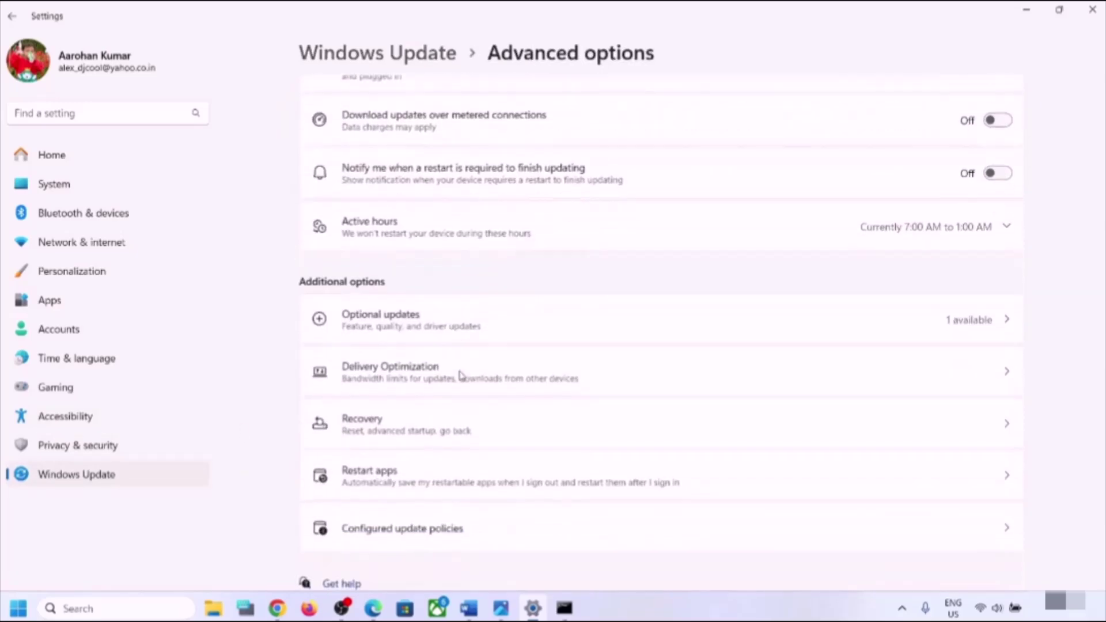
pyautogui.click(367, 416)
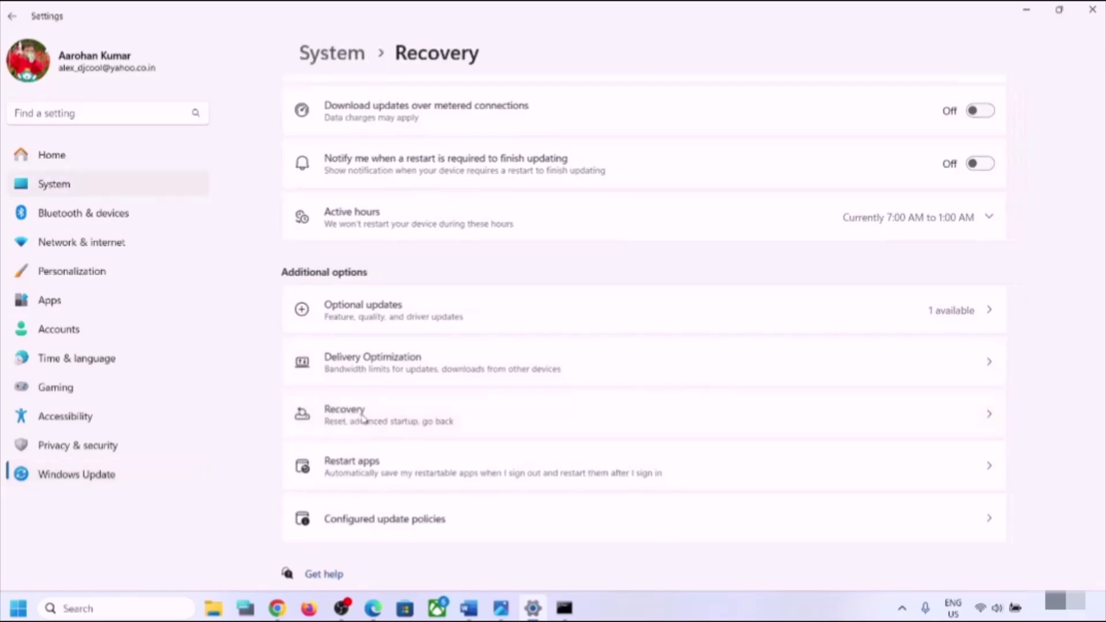
pyautogui.click(948, 235)
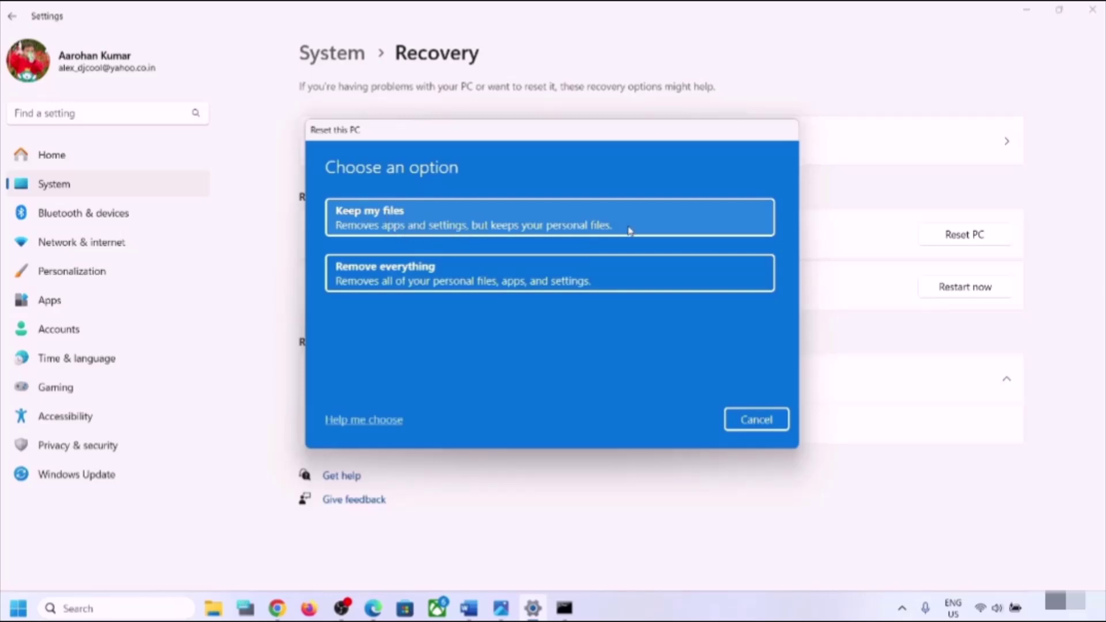
# - Choose Keep my files, view the Cloud download / Local reinstall choice, and cancel
pyautogui.click(546, 218)
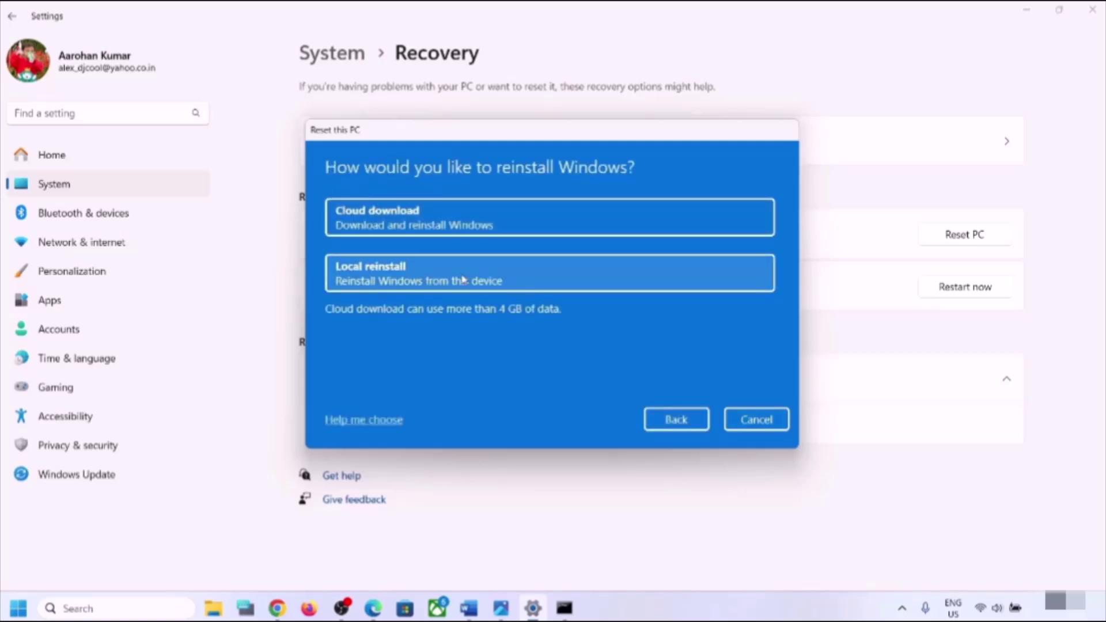
pyautogui.click(778, 427)
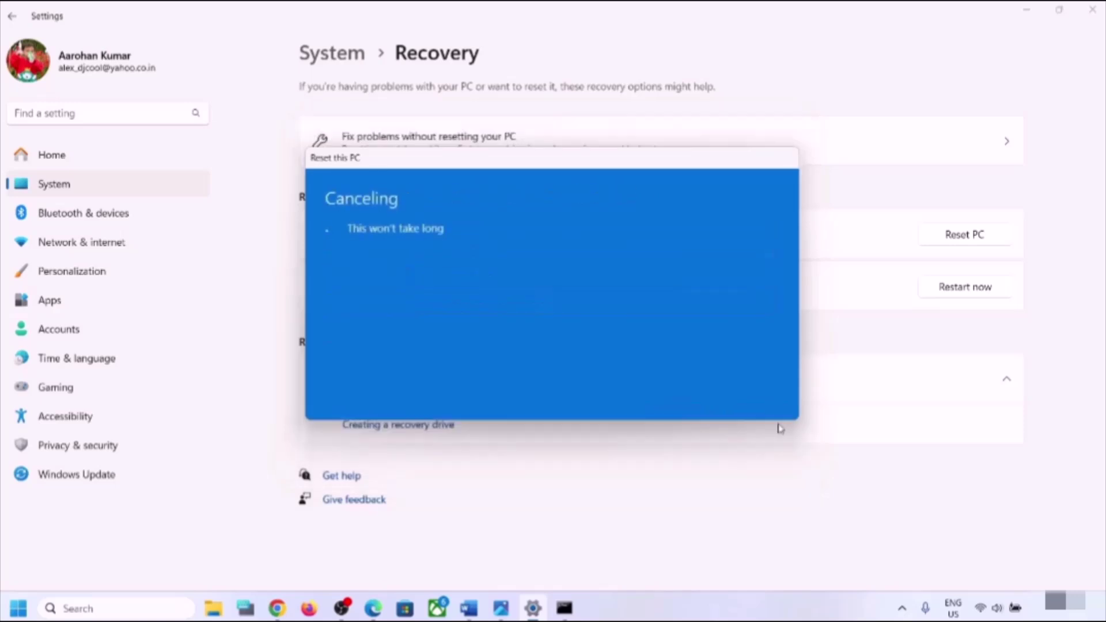